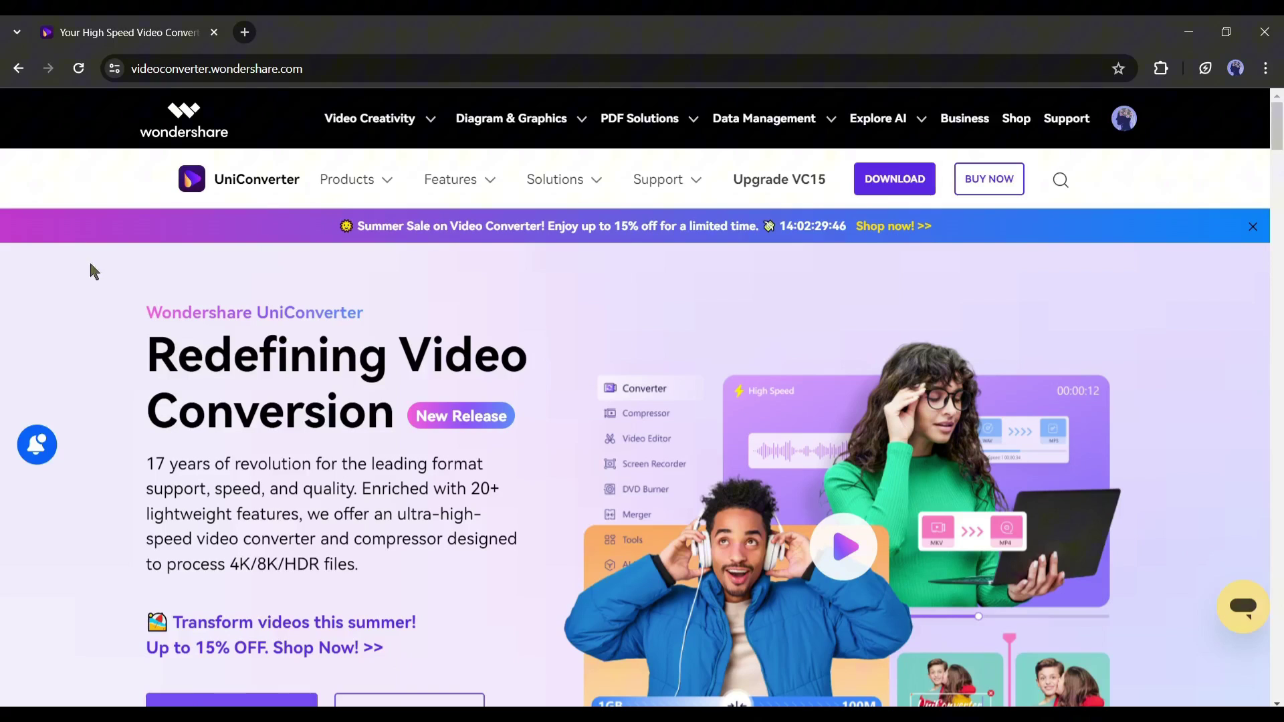
Scroll down through the UniConverter 15 product page sections toward the download area.
scroll(317, 404, down, 10)
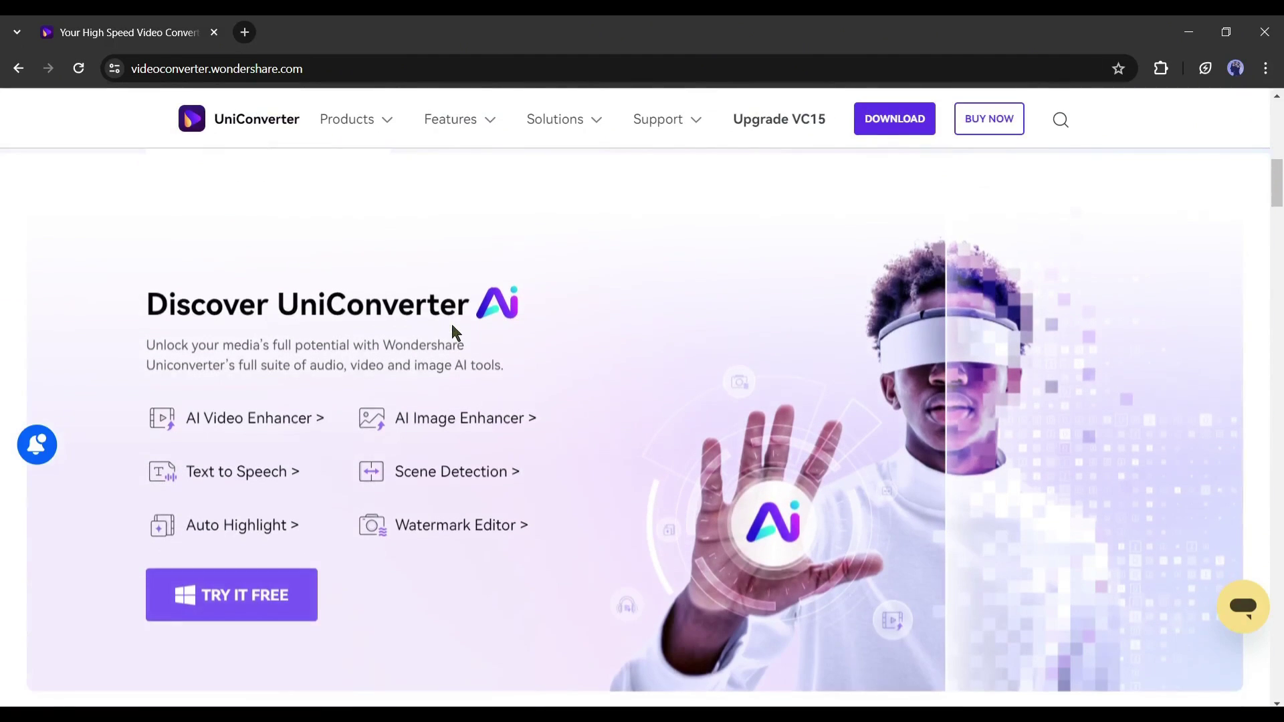
scroll(511, 346, down, 12)
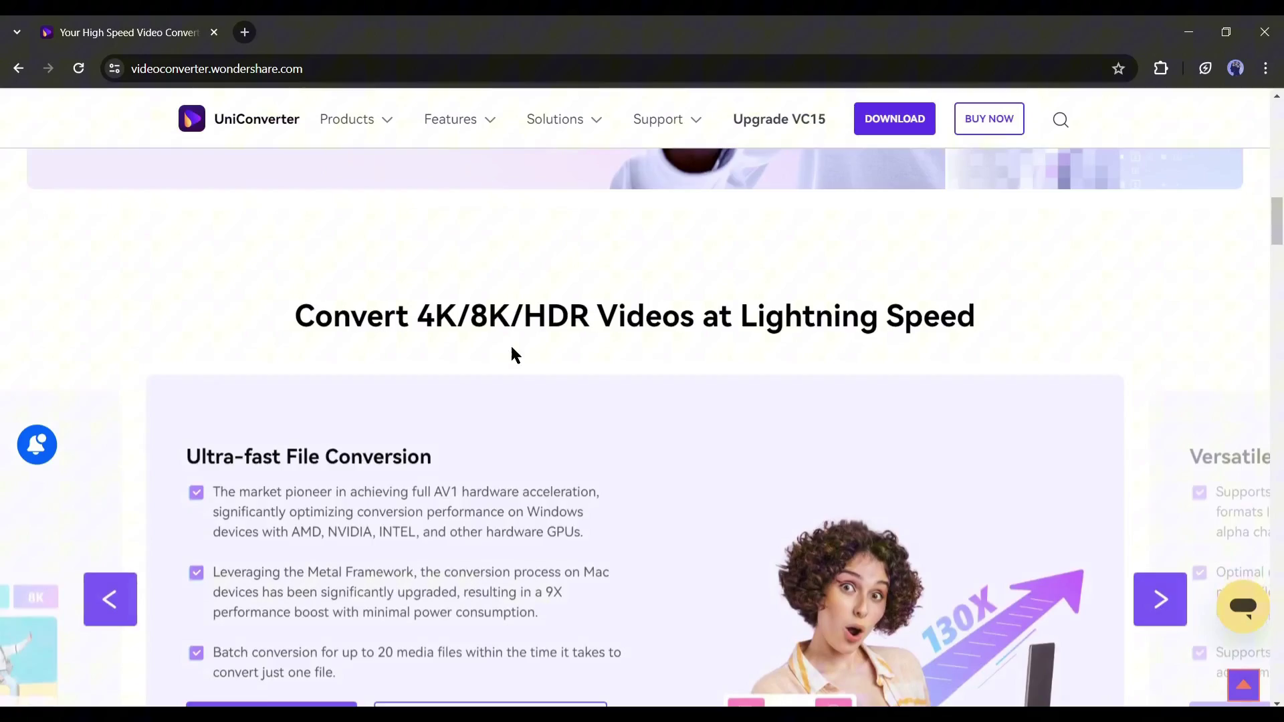
scroll(512, 347, down, 14)
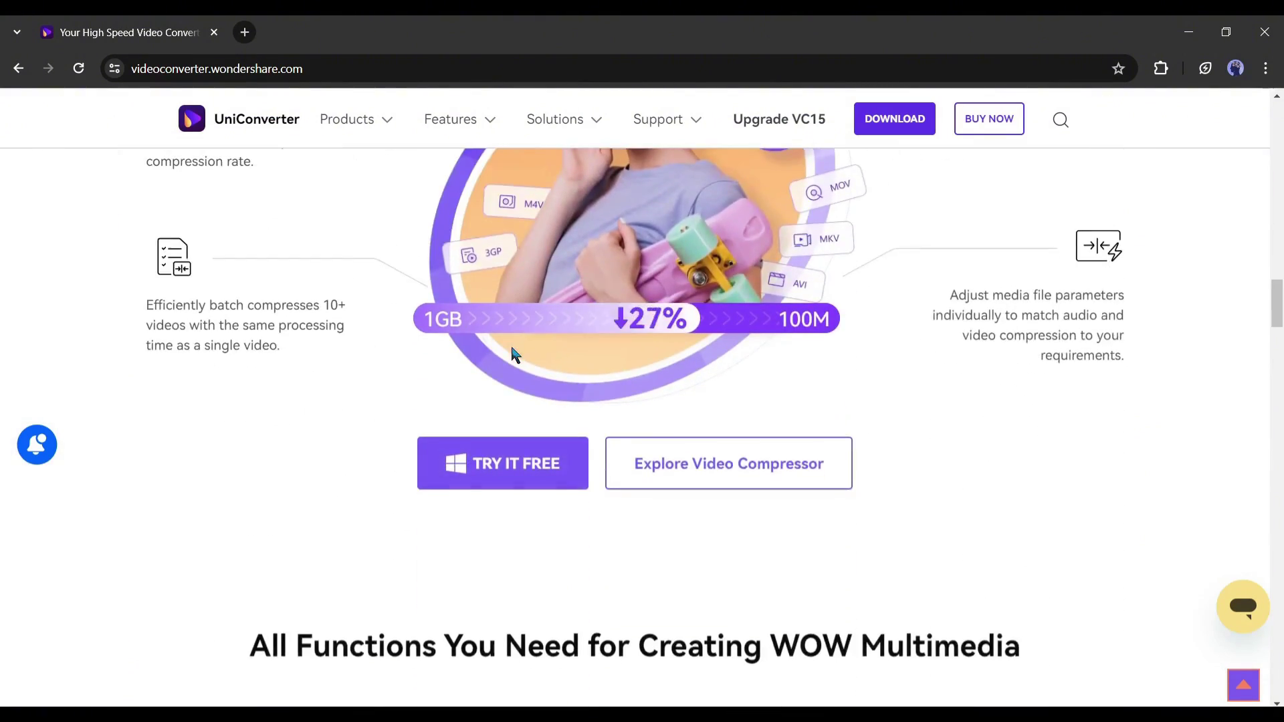
scroll(511, 352, down, 13)
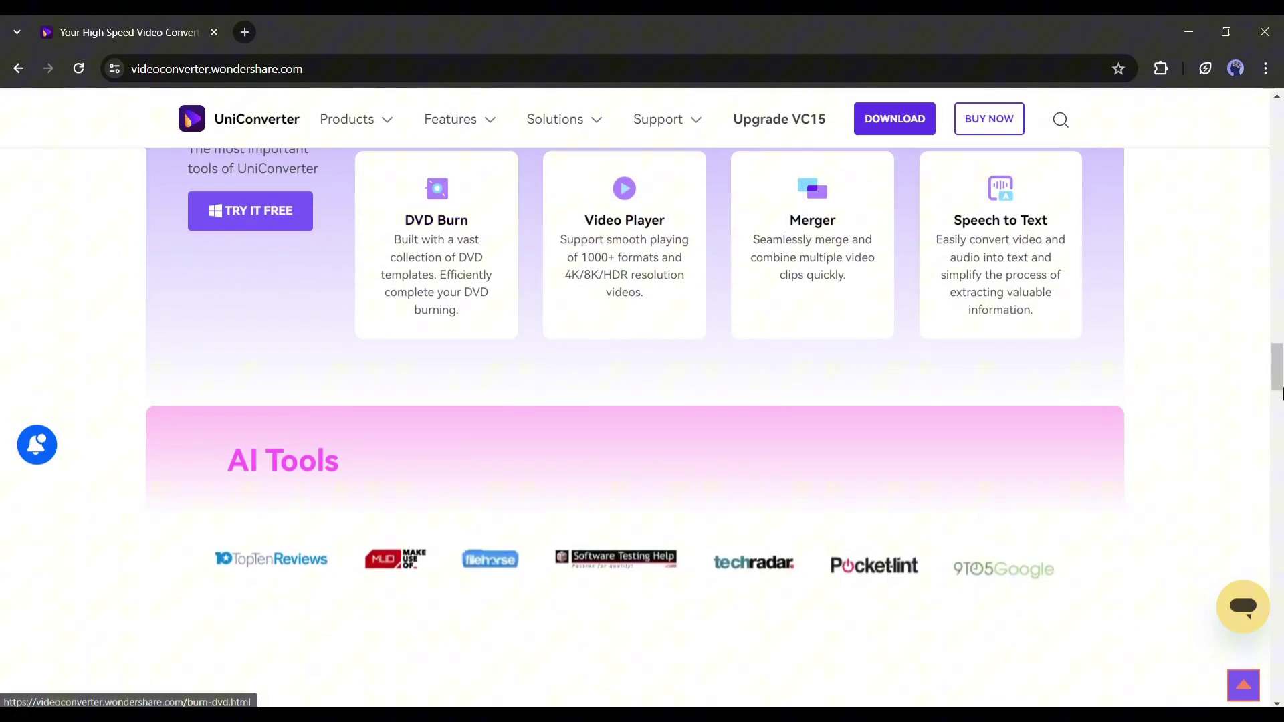
scroll(1272, 414, down, 13)
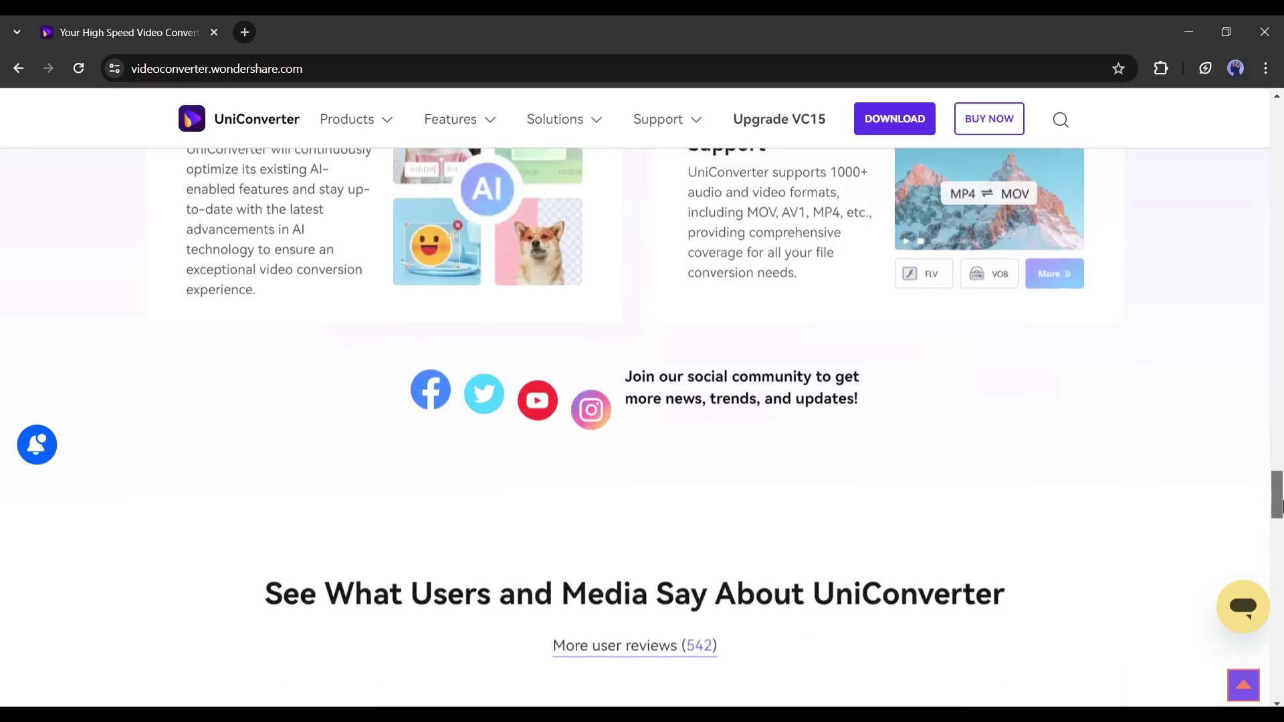
drag(1279, 516, 1278, 120)
scroll(274, 641, down, 1)
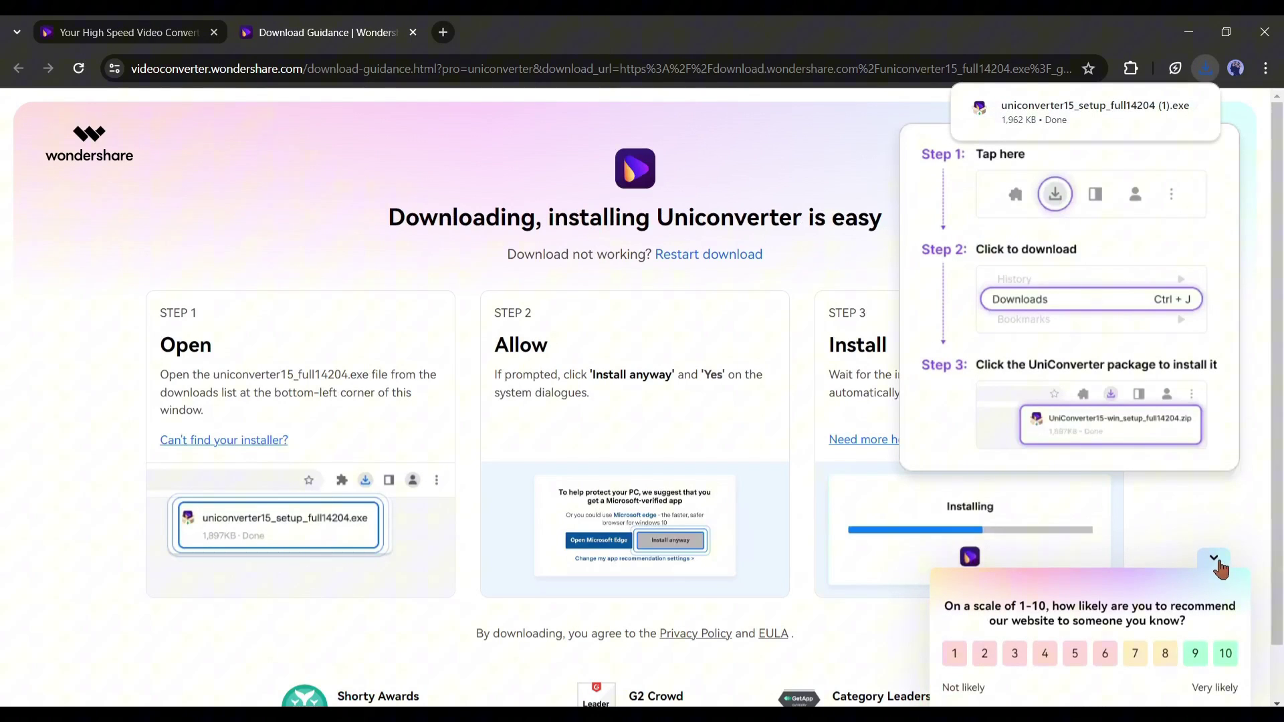
Collapse the recommendation survey and scroll through the UniConverter home screen.
click(1216, 560)
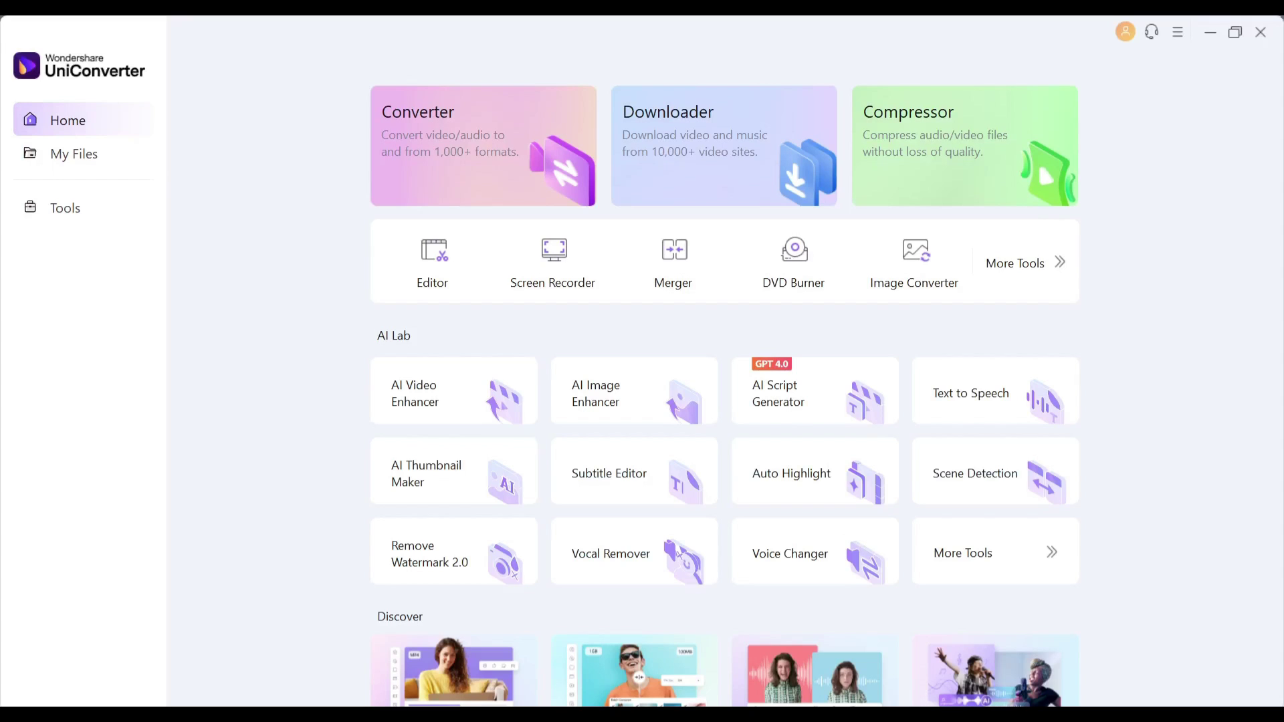
scroll(294, 368, down, 1)
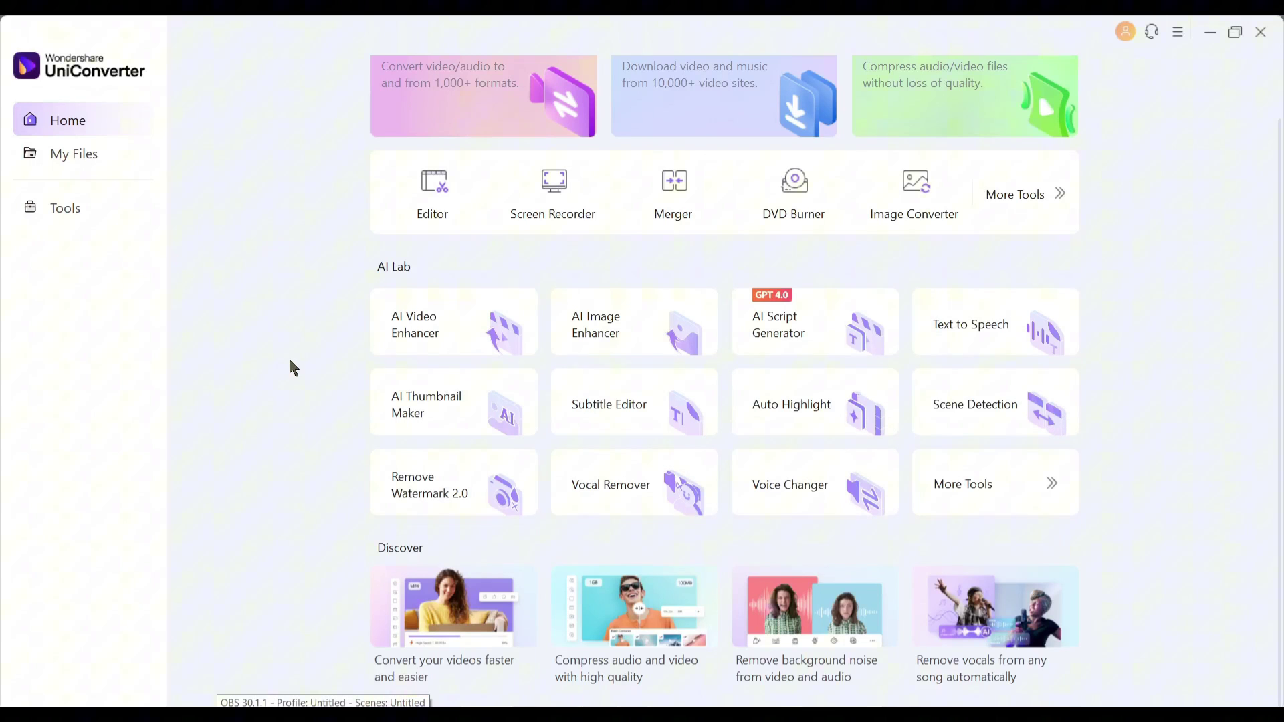
scroll(295, 535, up, 1)
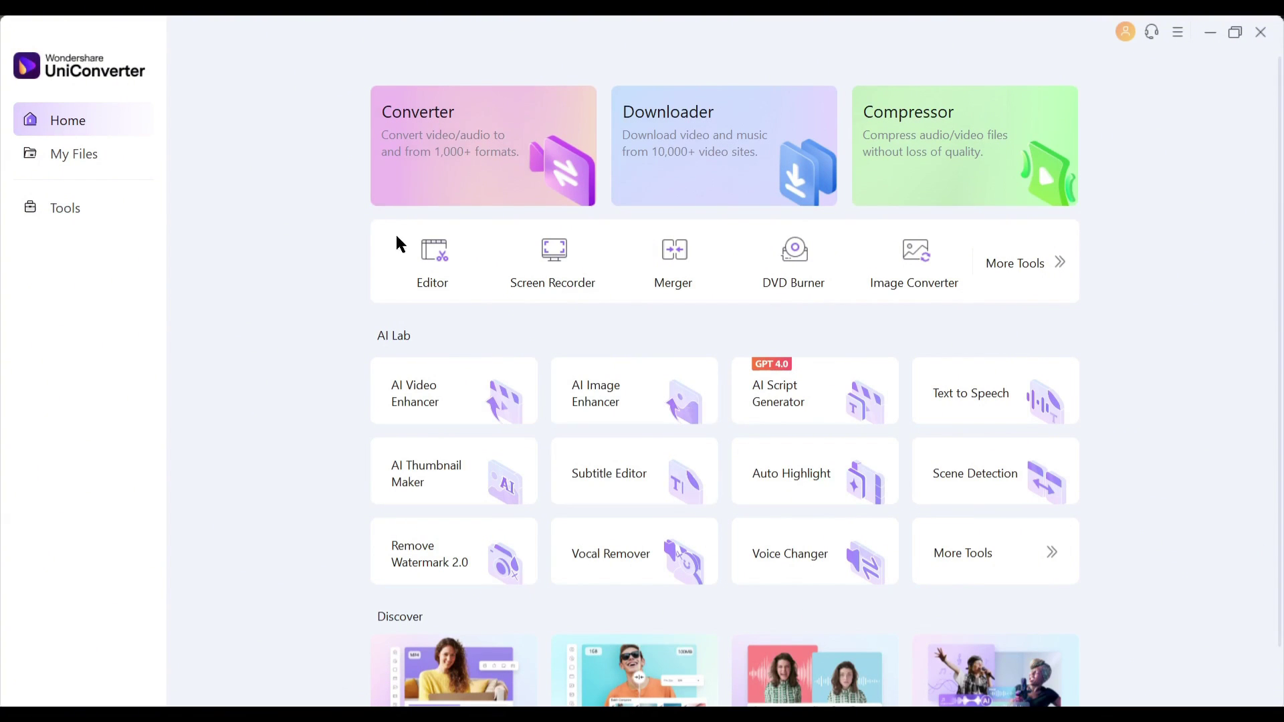
scroll(866, 345, down, 1)
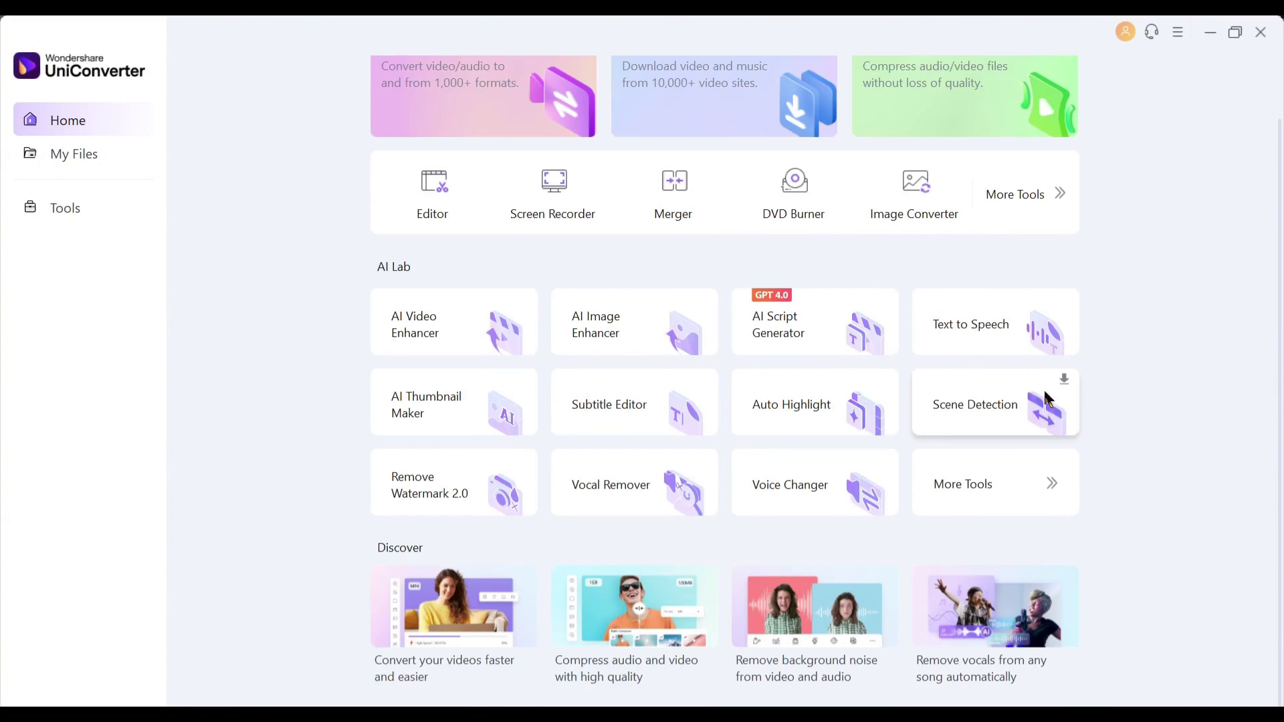
Browse the full tools list down to AI Lab, then return to Home.
click(1066, 193)
scroll(840, 449, down, 6)
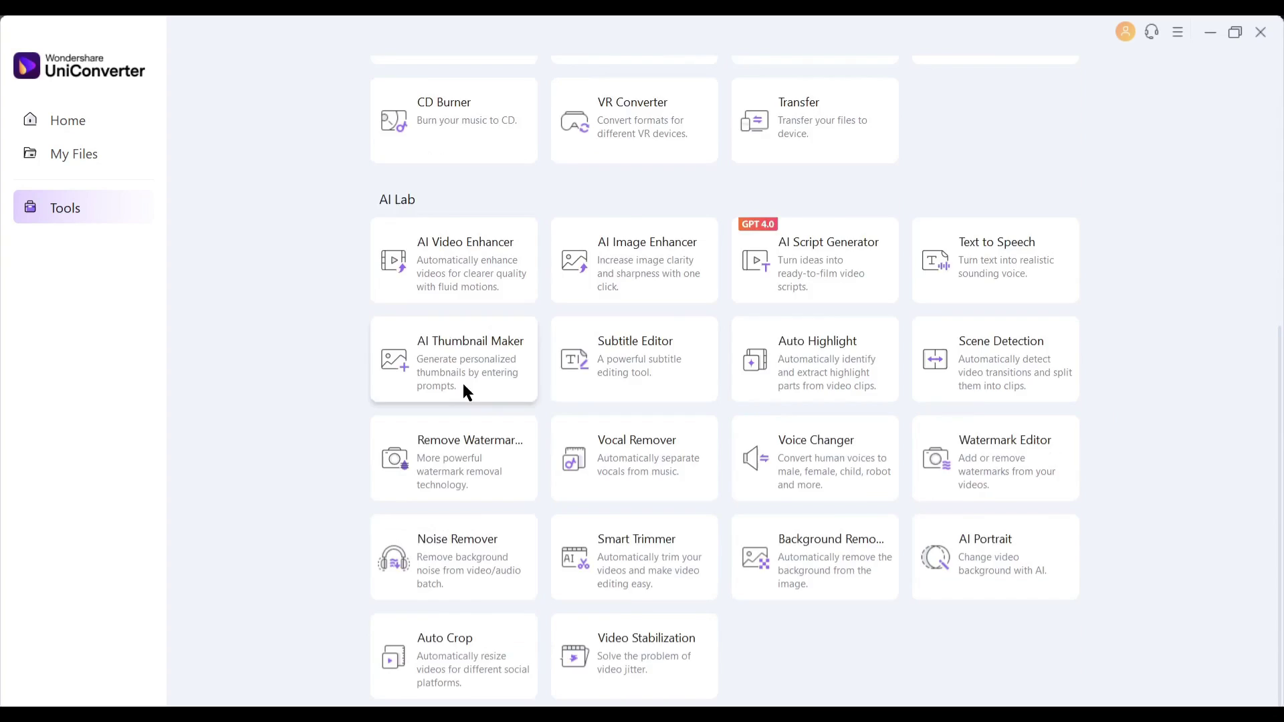
scroll(428, 364, up, 6)
click(59, 120)
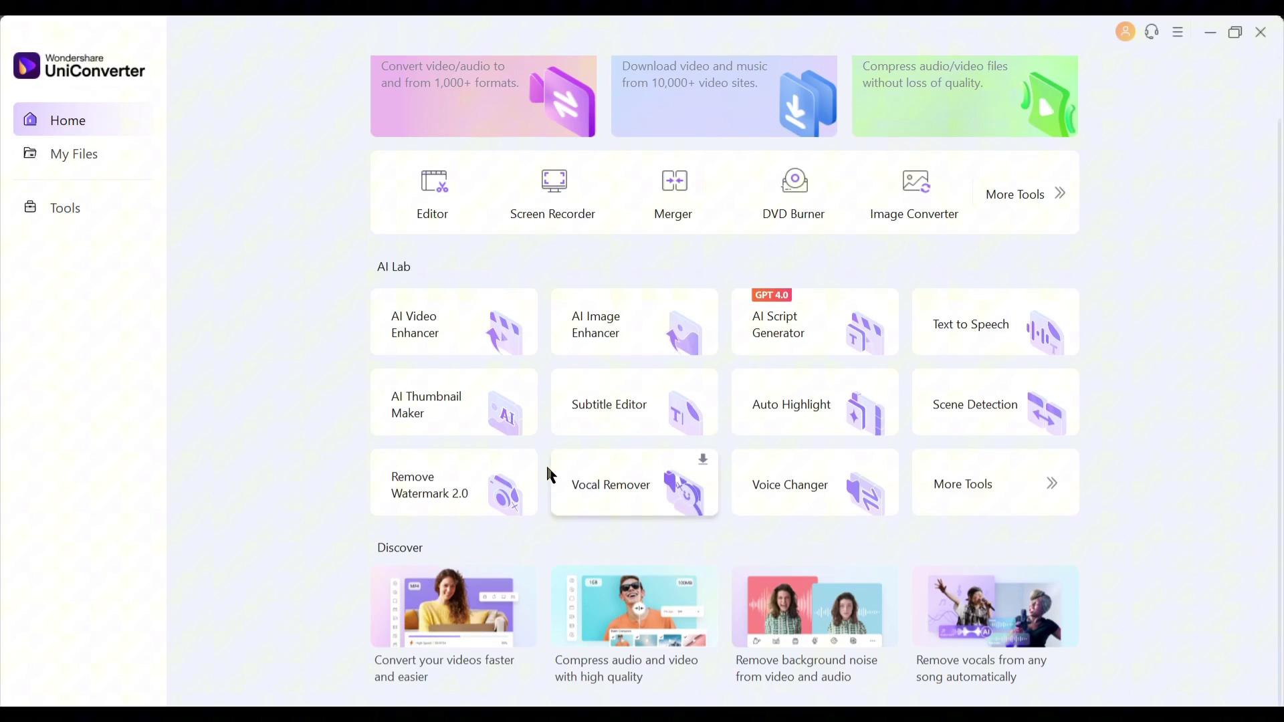
scroll(485, 215, up, 1)
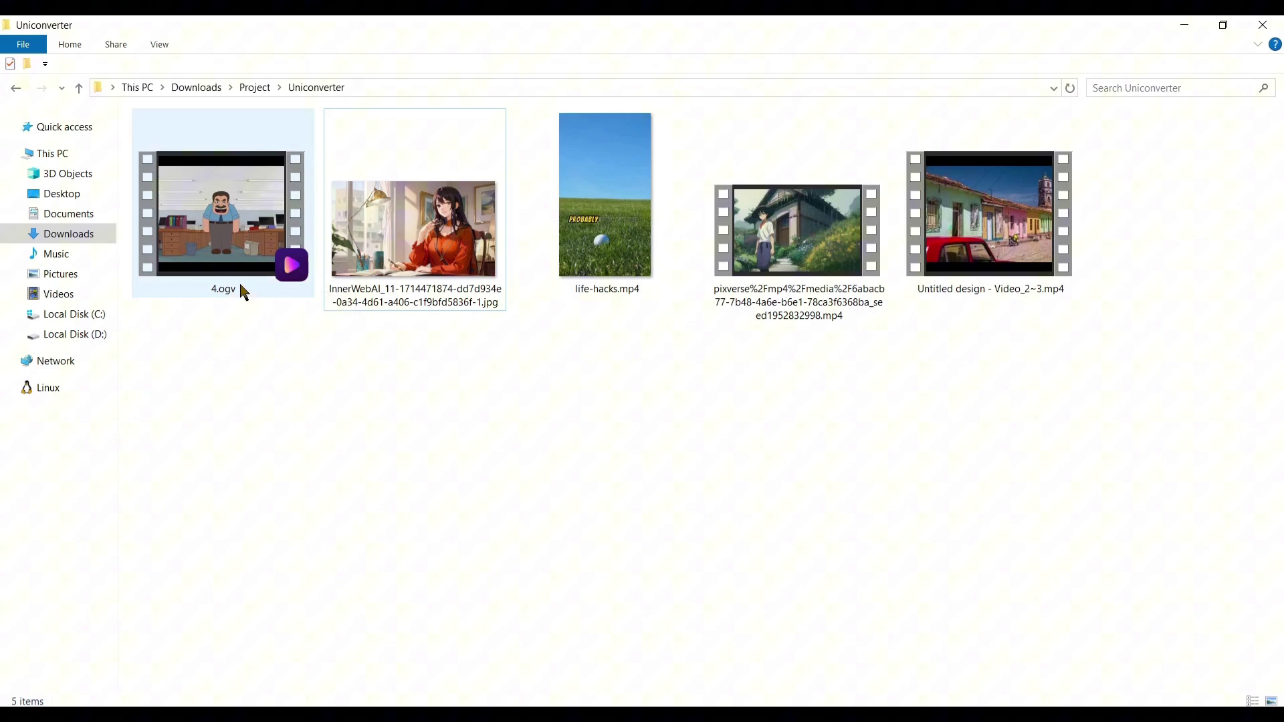
Select 4.ogv and check its file properties.
click(223, 262)
key(alt+Return)
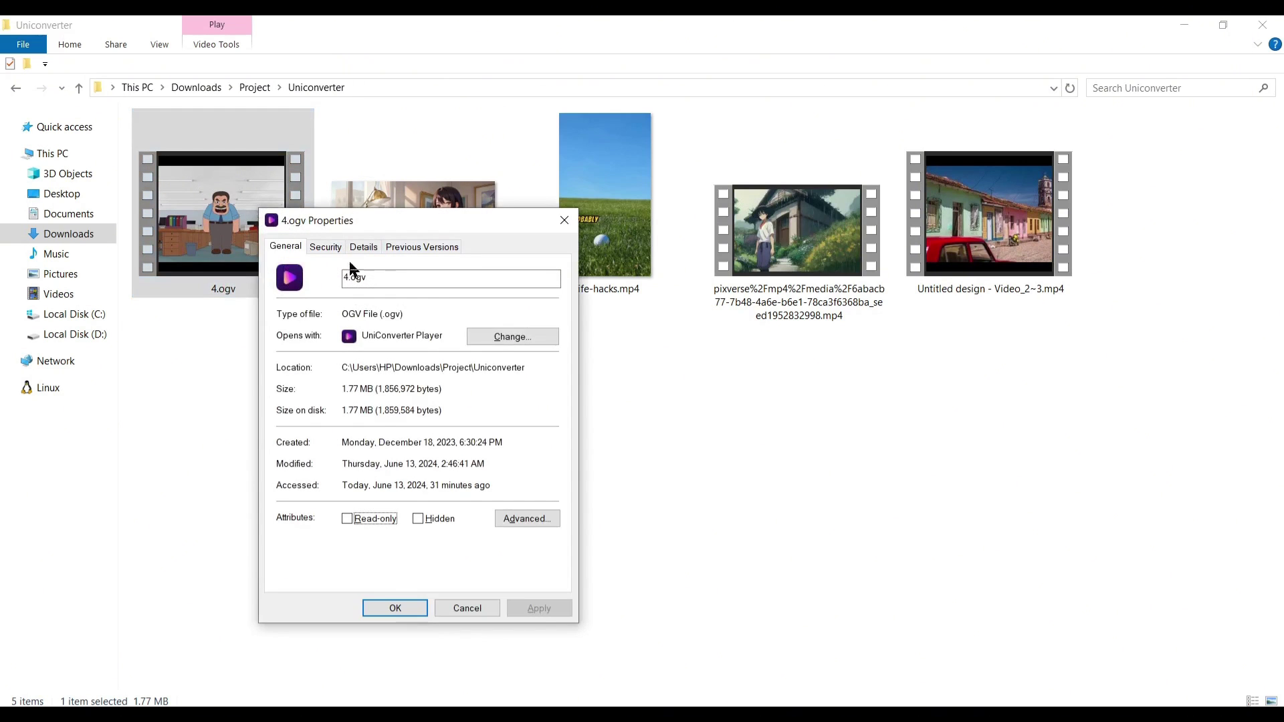
key(Escape)
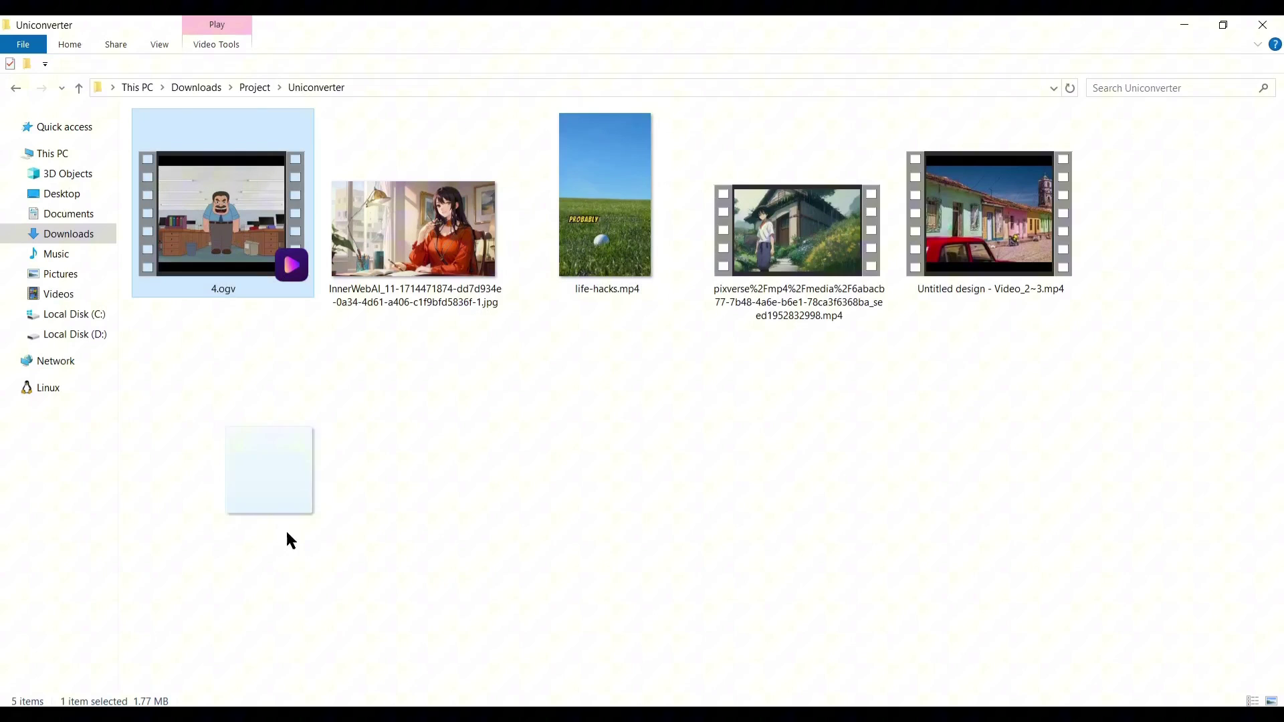
Drag 4.ogv from Explorer into UniConverter's Converter list.
click(374, 672)
drag(373, 499, 395, 367)
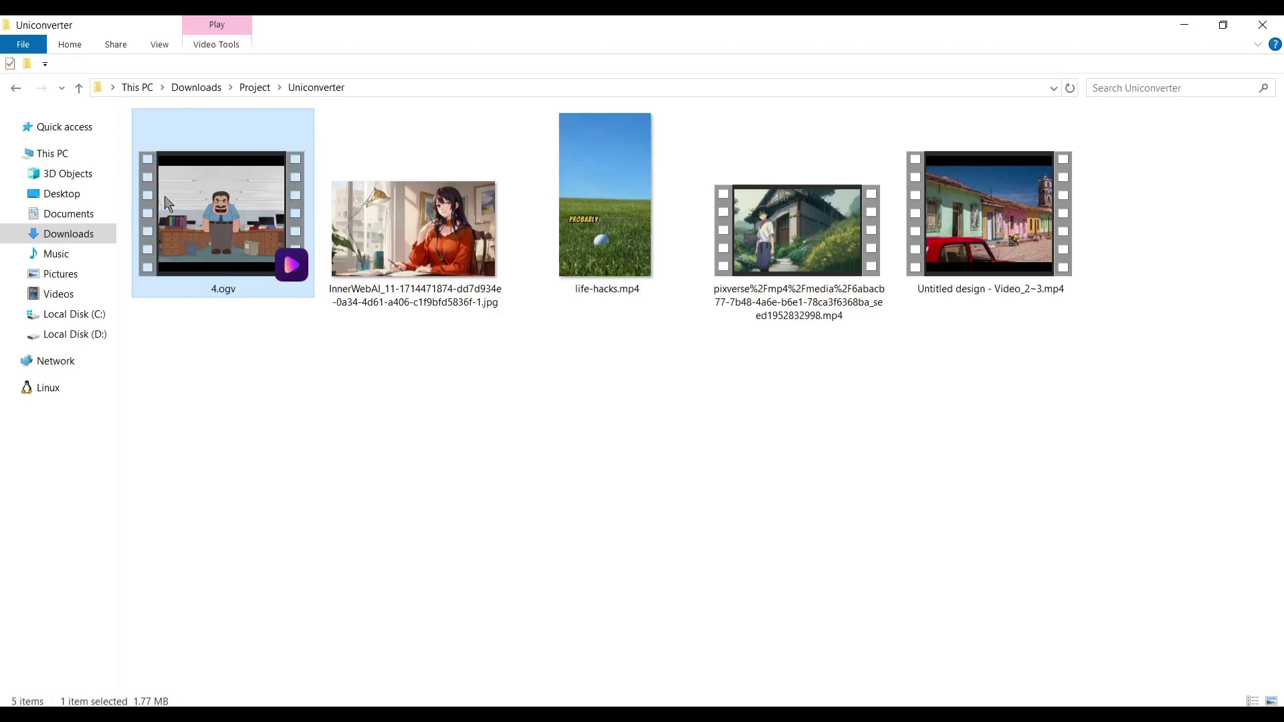
drag(223, 214, 298, 721)
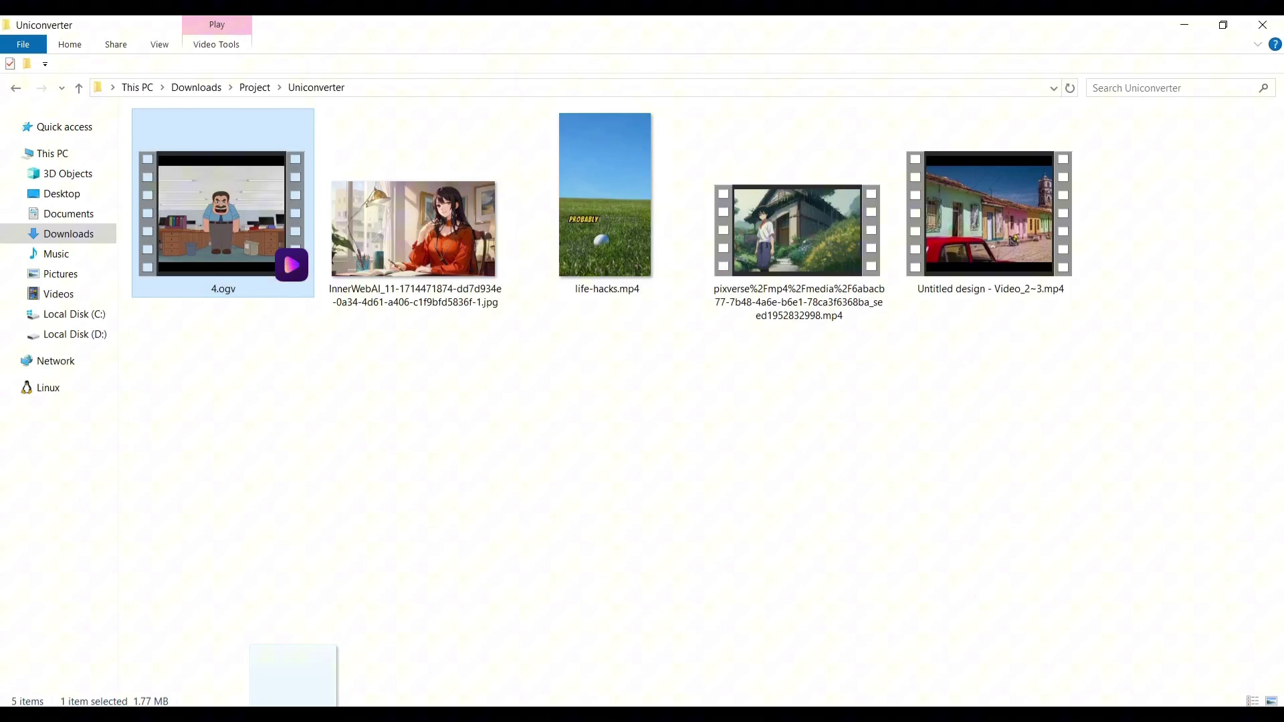
click(471, 155)
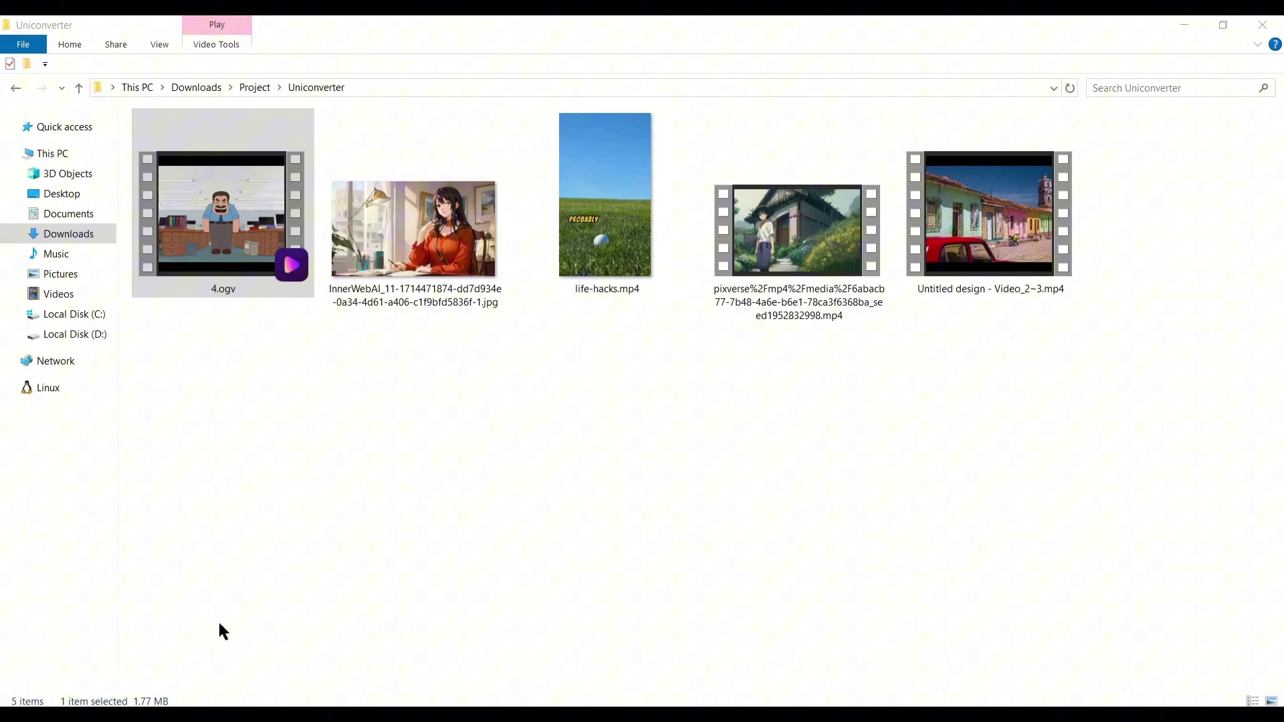
drag(218, 628, 288, 706)
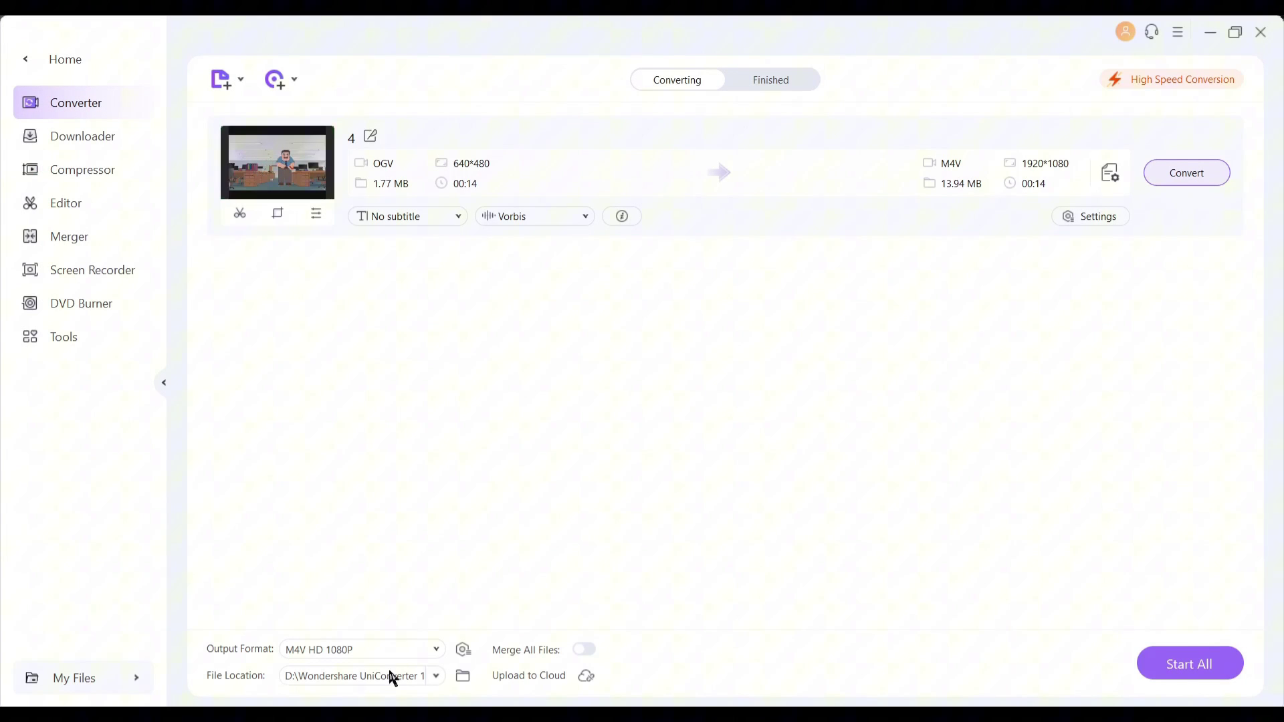
Browse the video, audio, device and web presets, then set output to MP4 HD 1080P.
click(319, 655)
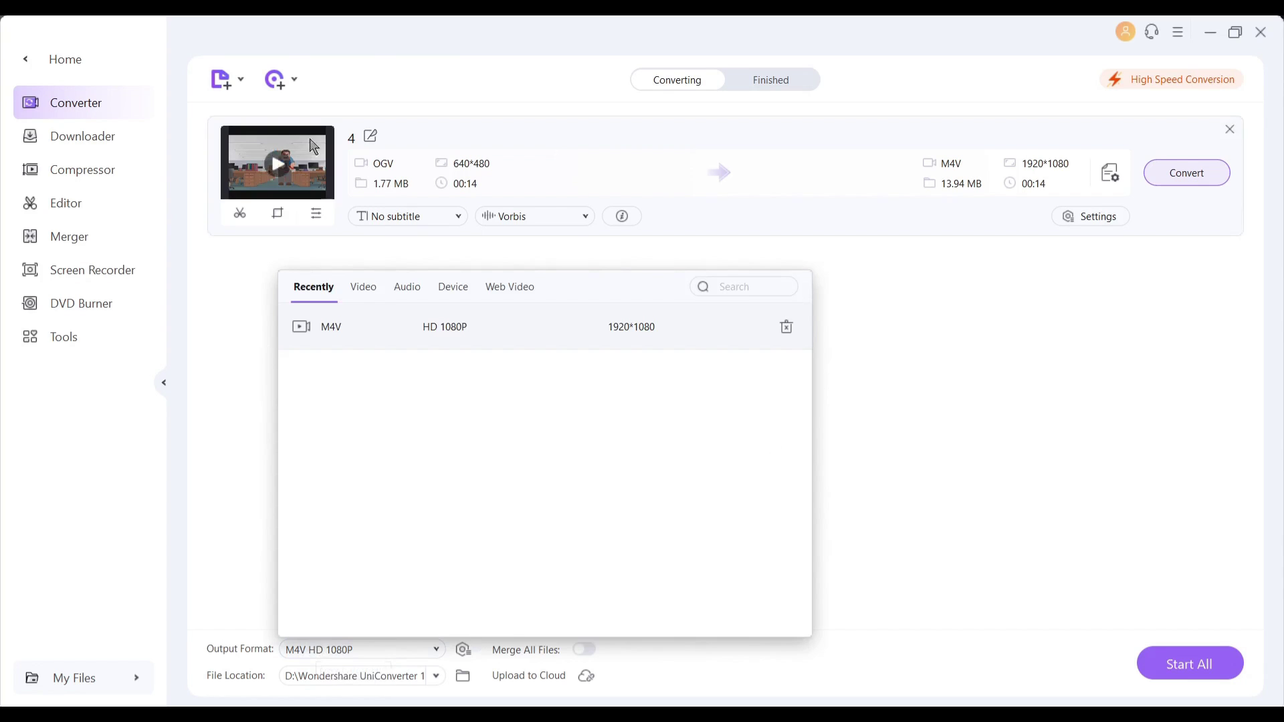
click(366, 294)
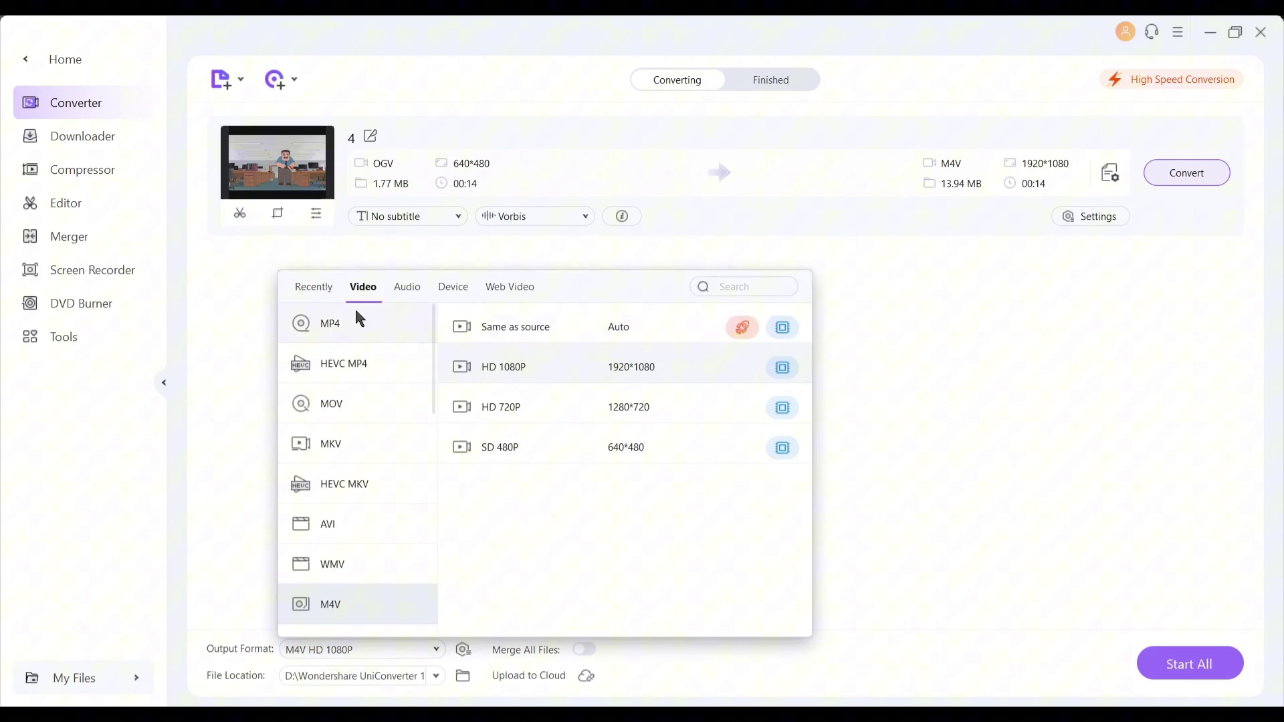
scroll(335, 395, down, 5)
scroll(338, 405, down, 6)
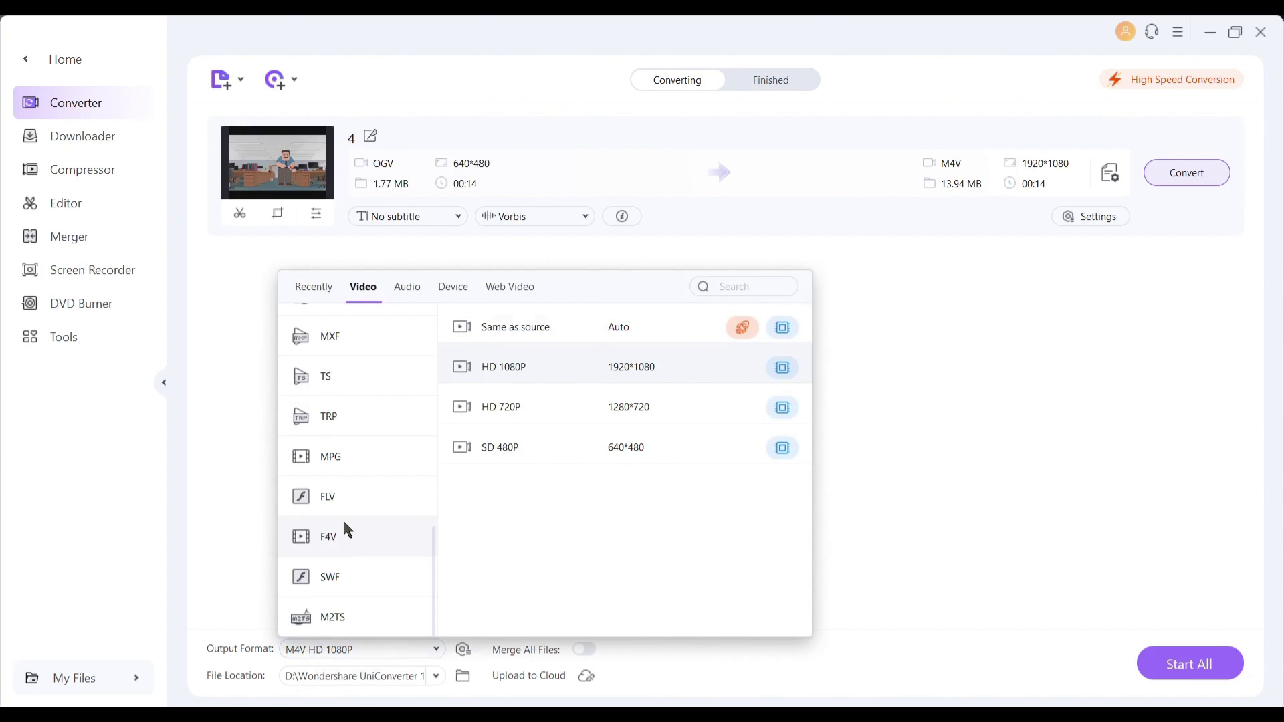
scroll(337, 575, up, 3)
scroll(335, 591, up, 5)
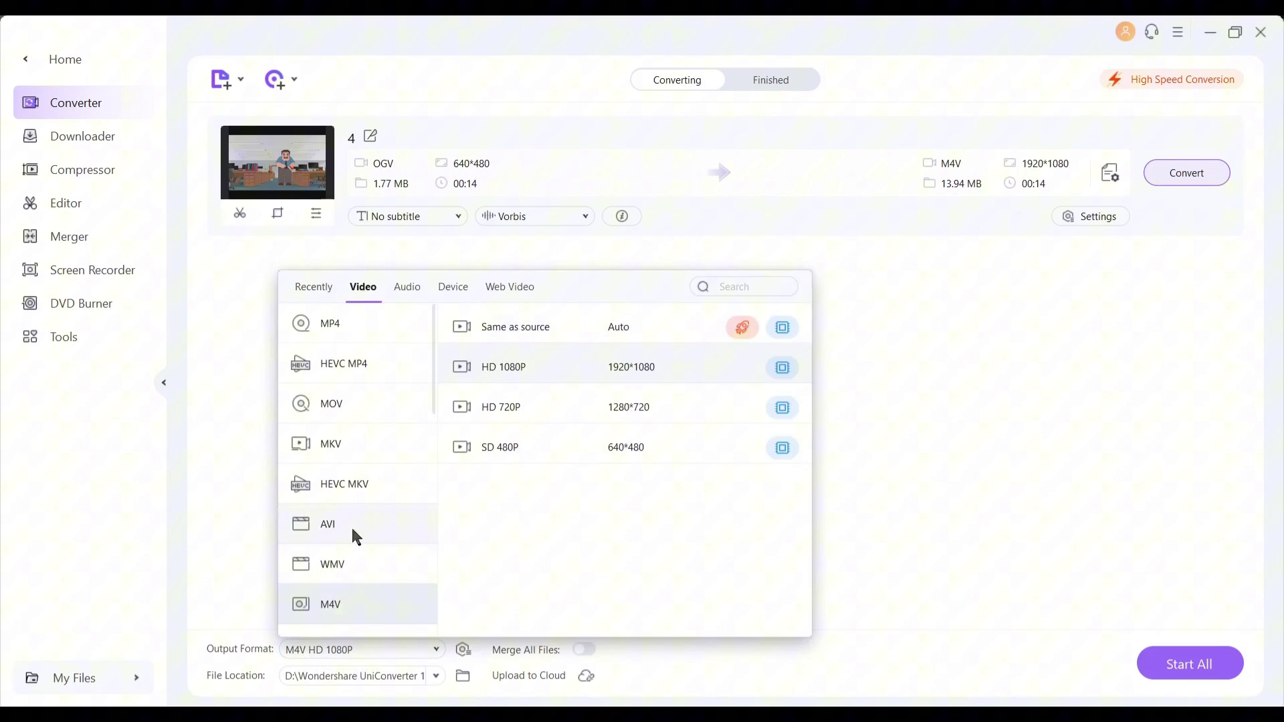
click(412, 291)
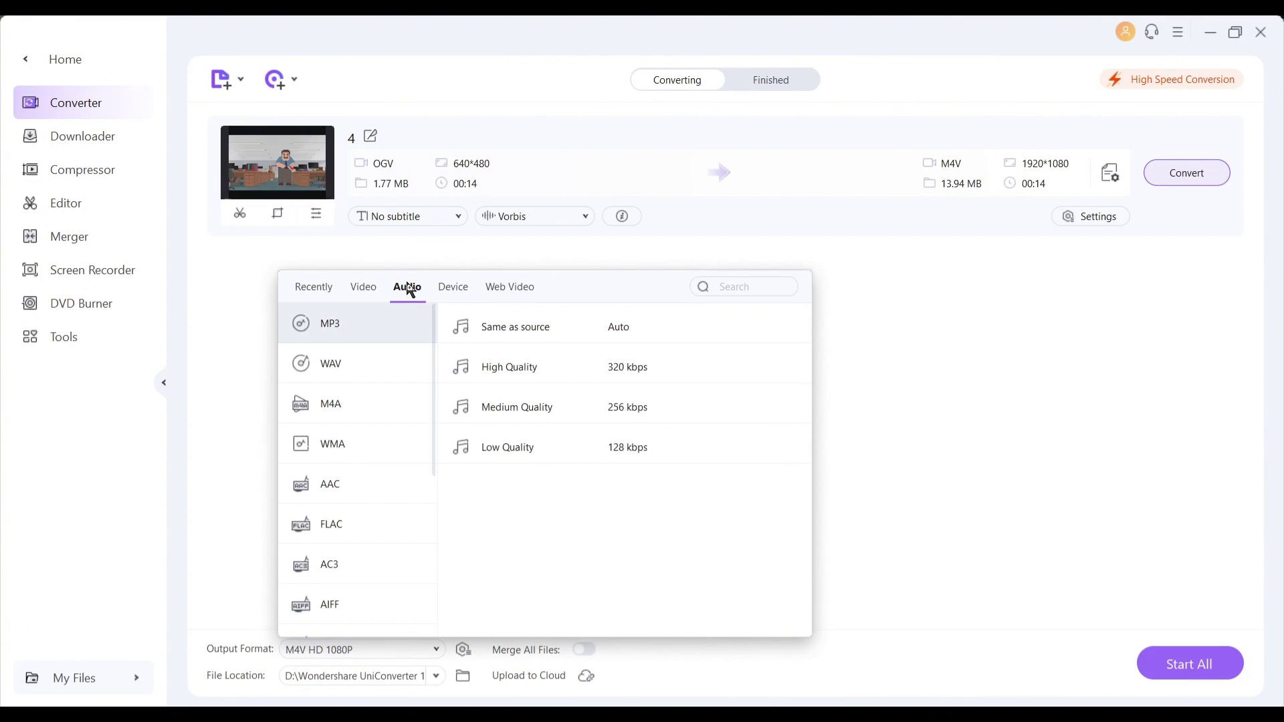
click(461, 290)
click(531, 296)
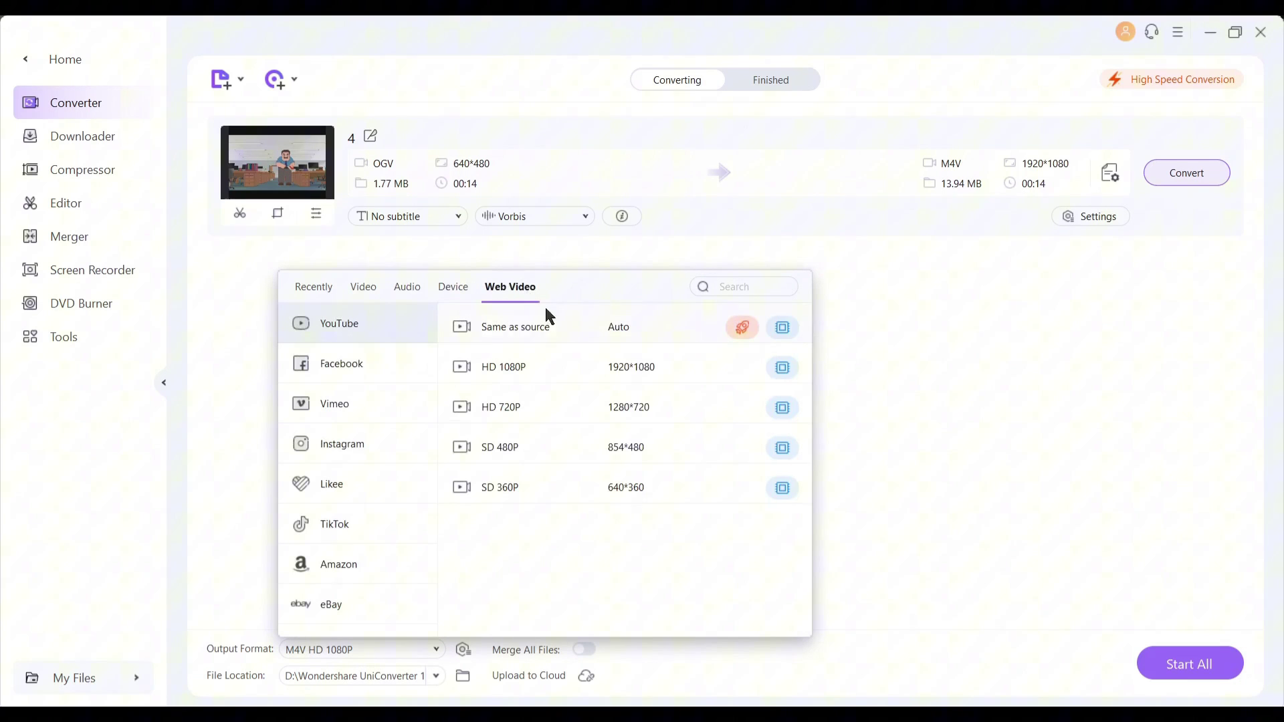
click(362, 289)
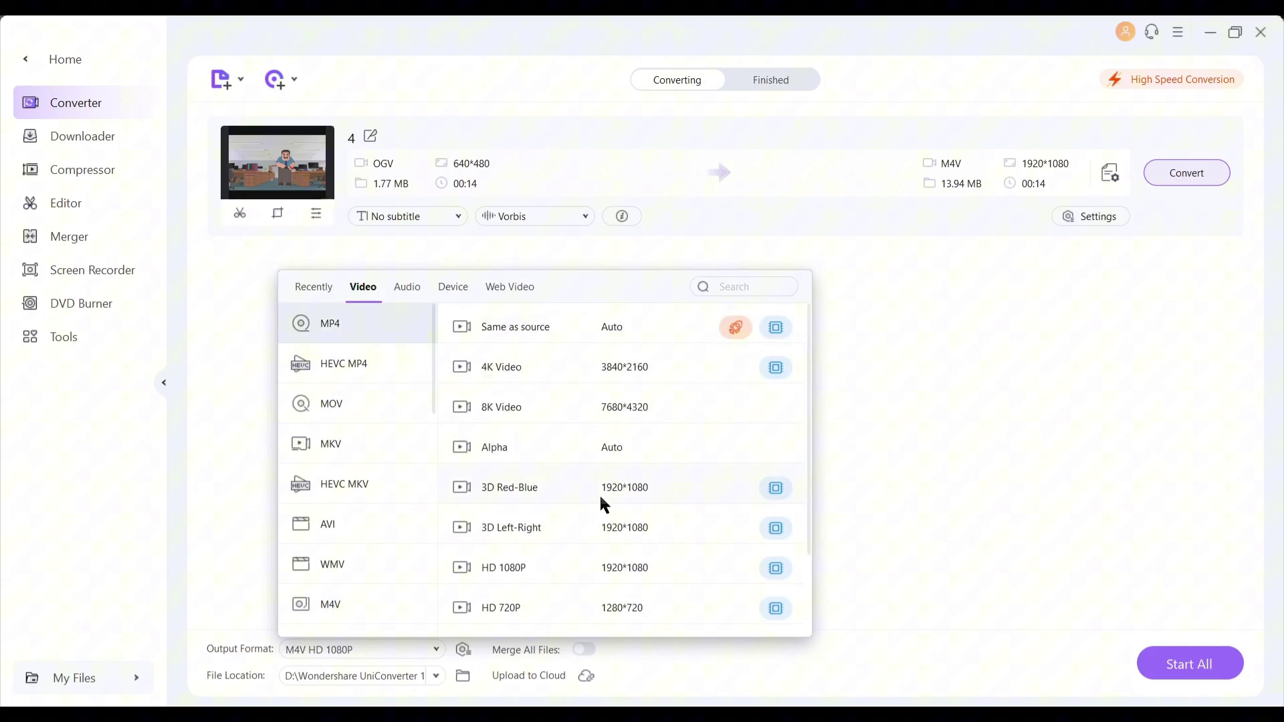
click(602, 576)
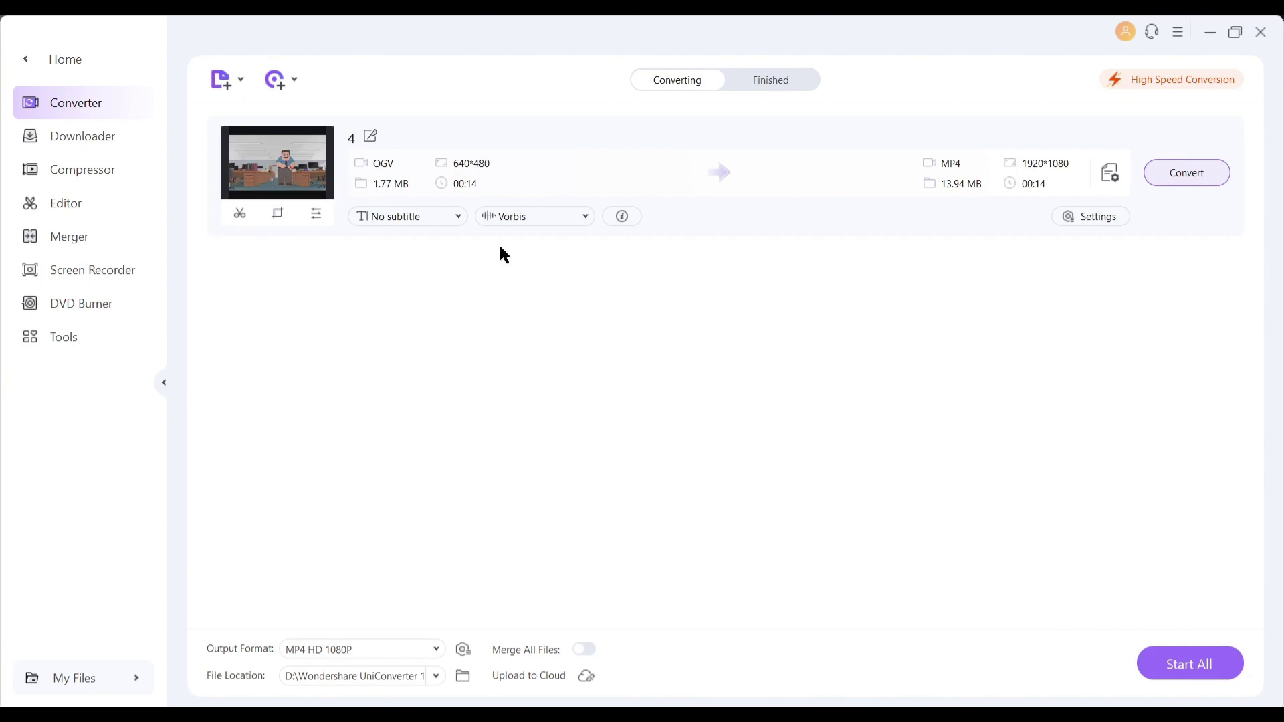
Close the crop window for 4.ogv unchanged and start converting it to MP4.
click(235, 214)
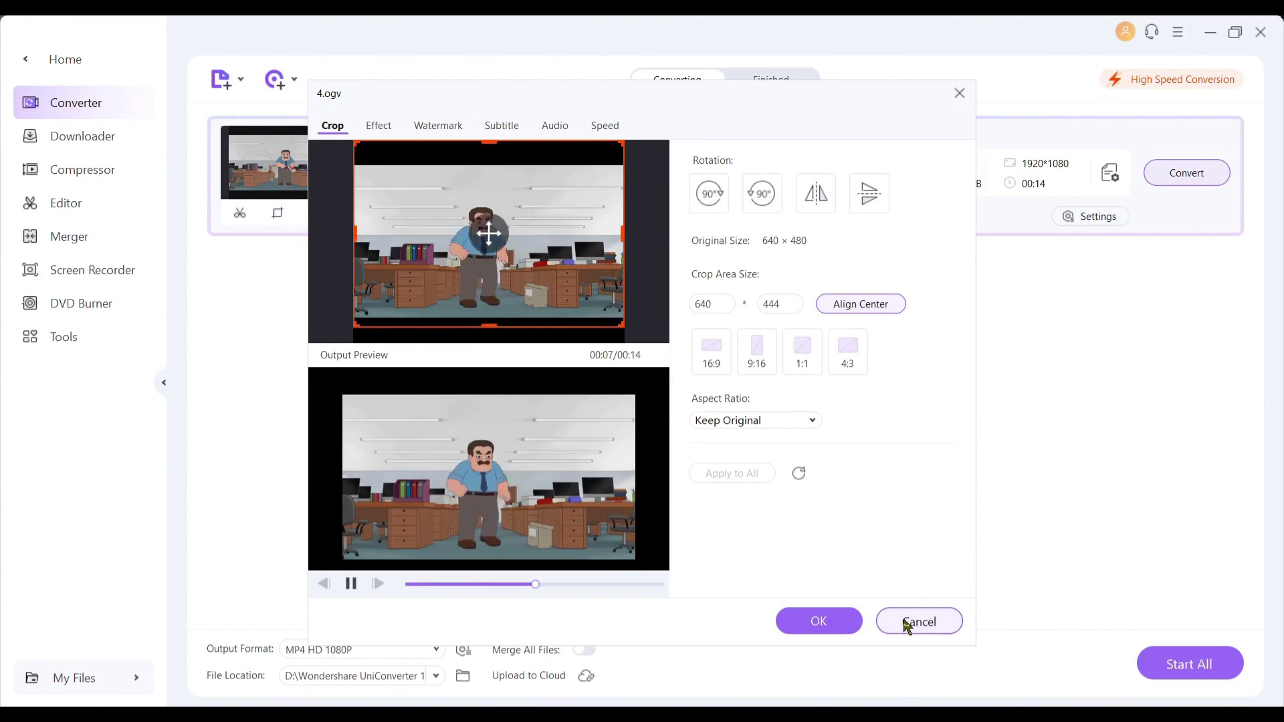
click(907, 624)
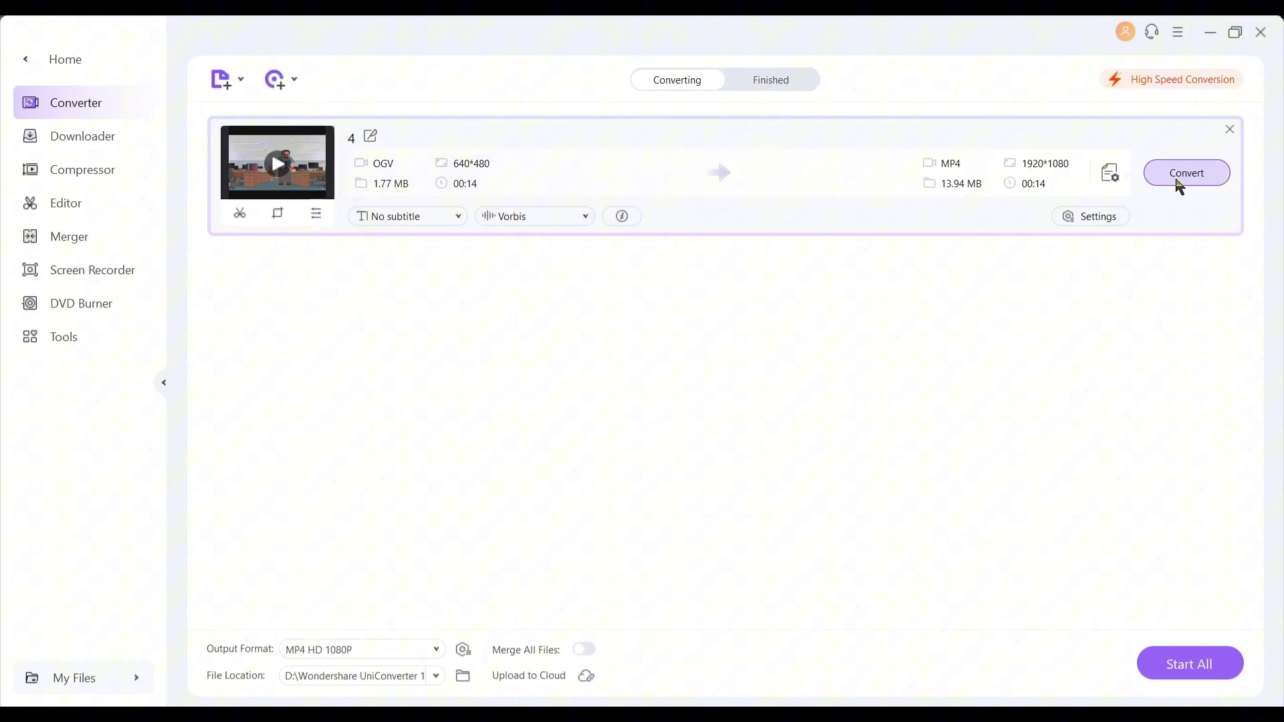
click(1191, 669)
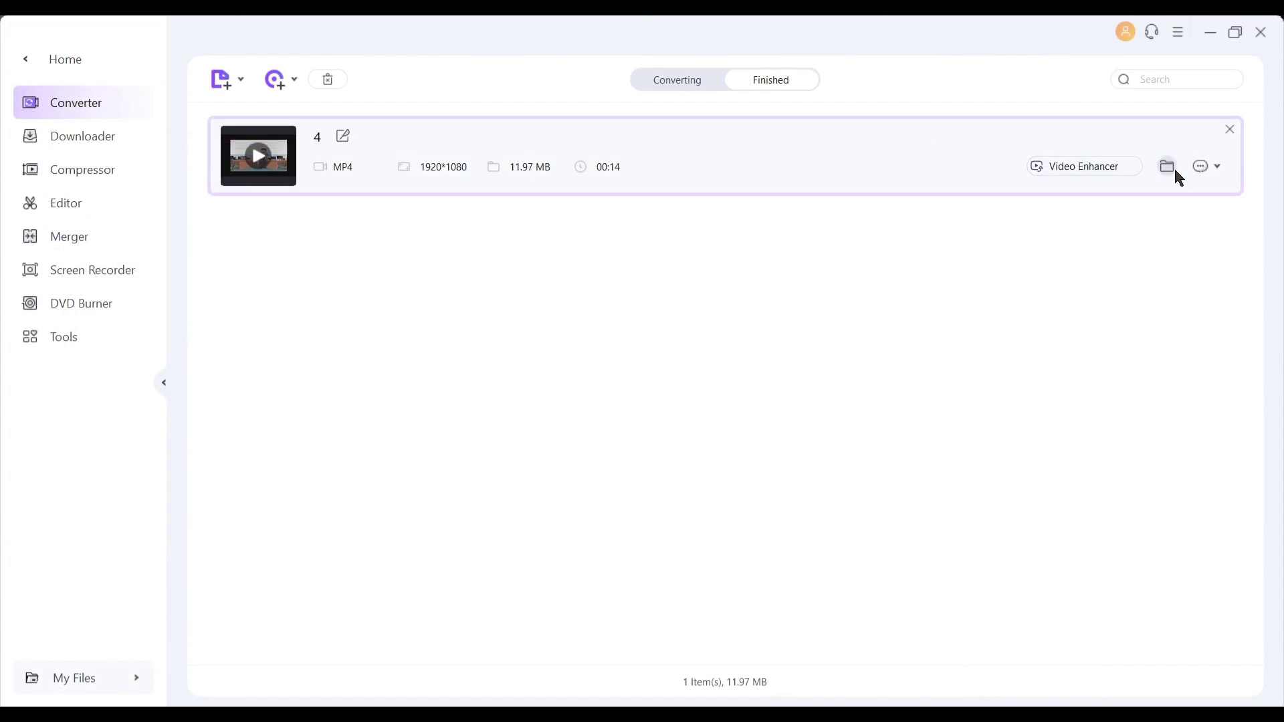
Open the Converted folder and view the properties of 4.mp4 (11.9 MB).
click(1176, 171)
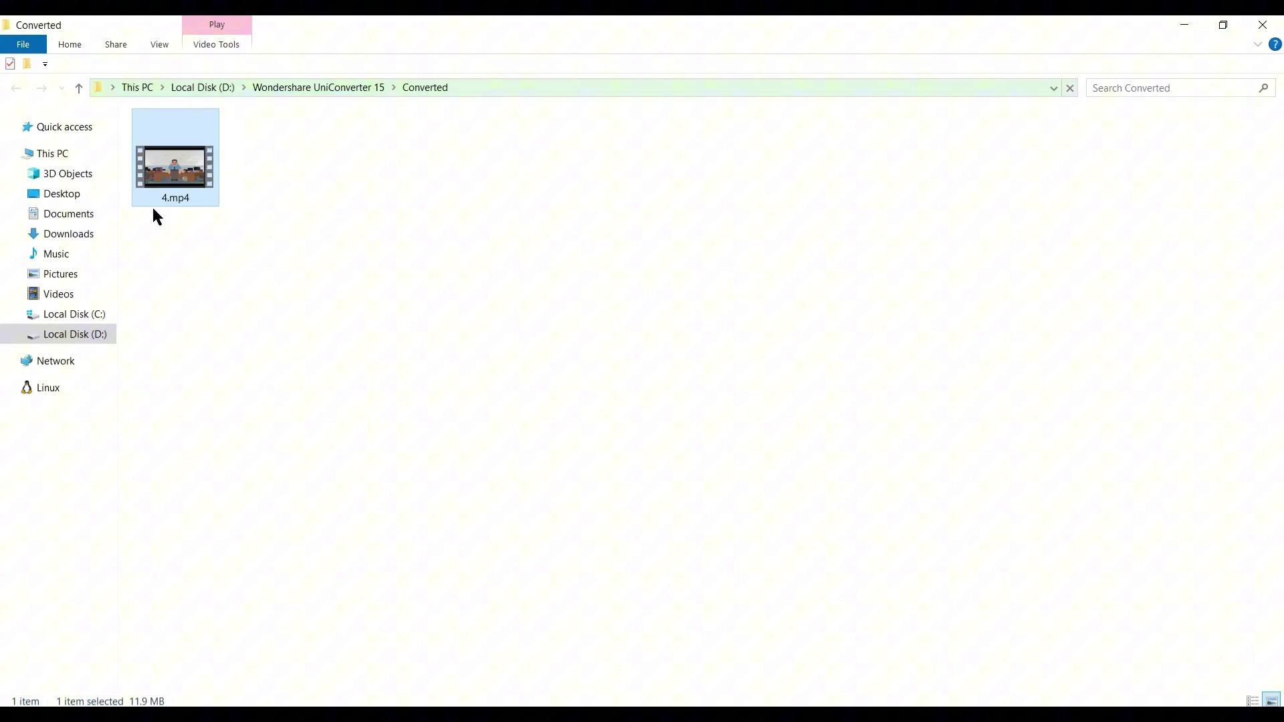
right_click(193, 194)
click(230, 613)
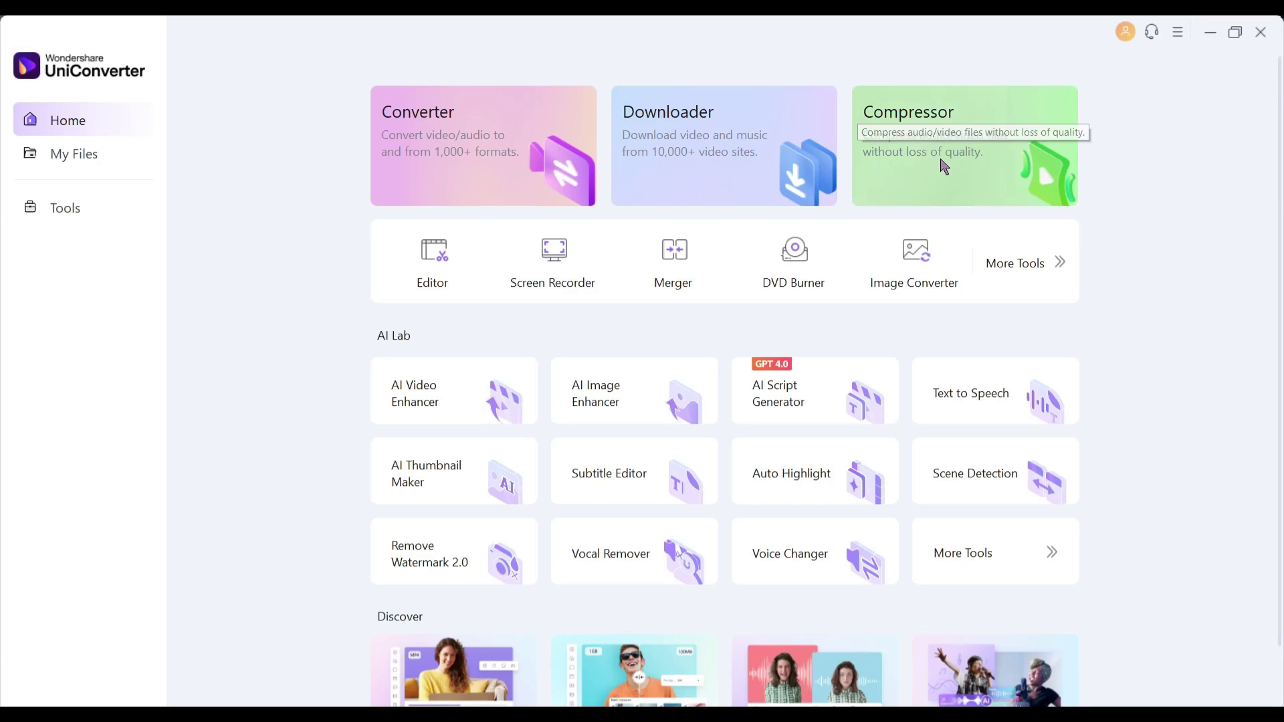
Open the Compressor and add life-hacks.mp4 (139.71 MB).
click(939, 168)
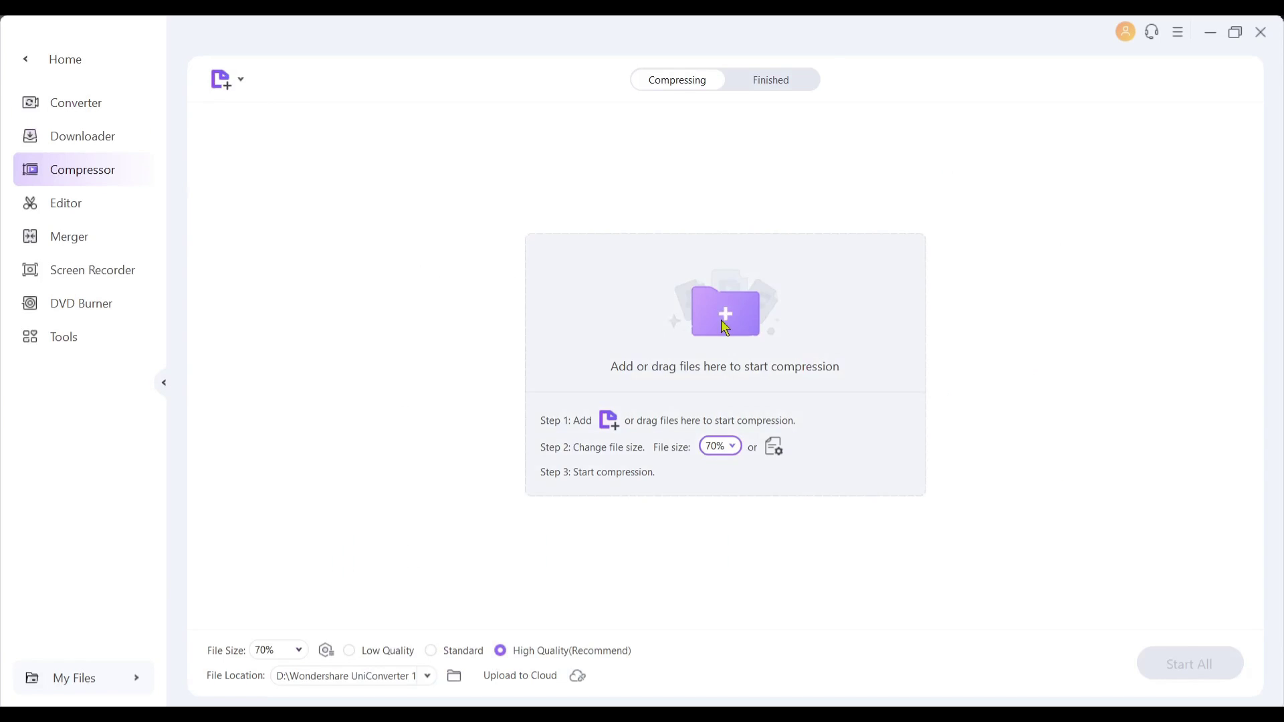
click(725, 327)
click(291, 152)
double_click(293, 157)
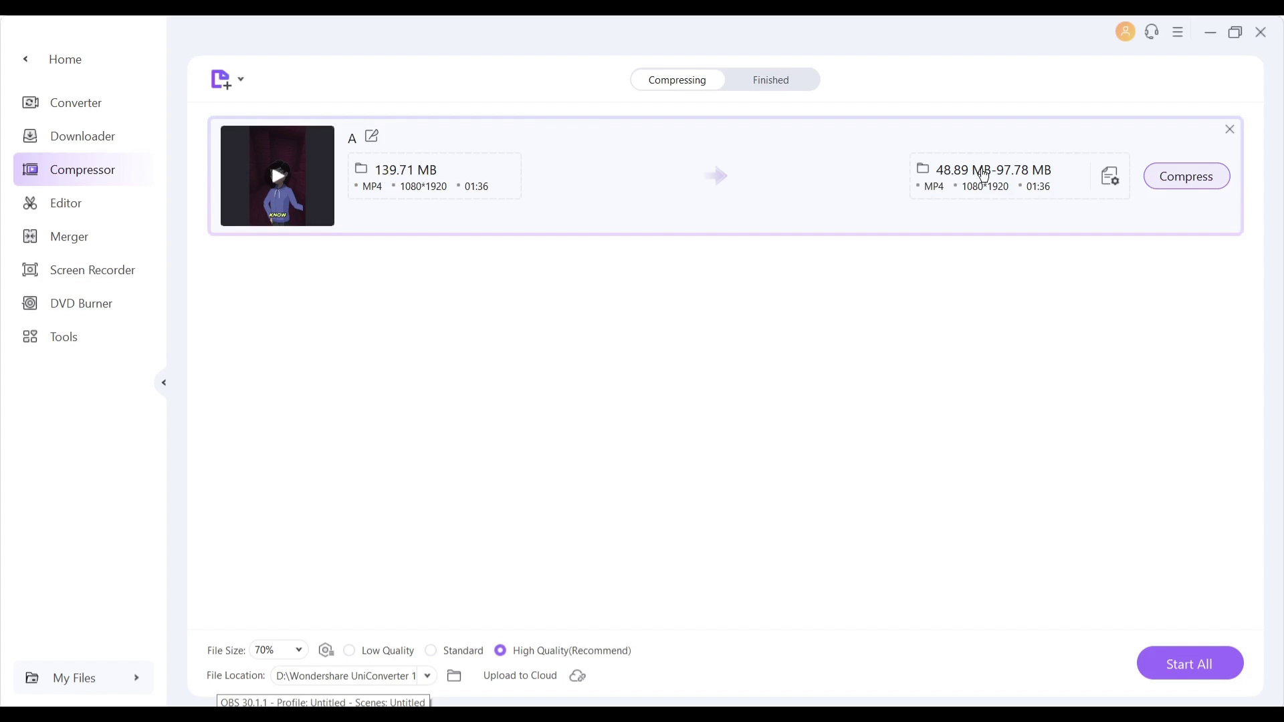
Compress the video to 98.26 MB and open the folder containing it.
click(1111, 177)
click(909, 146)
click(1181, 174)
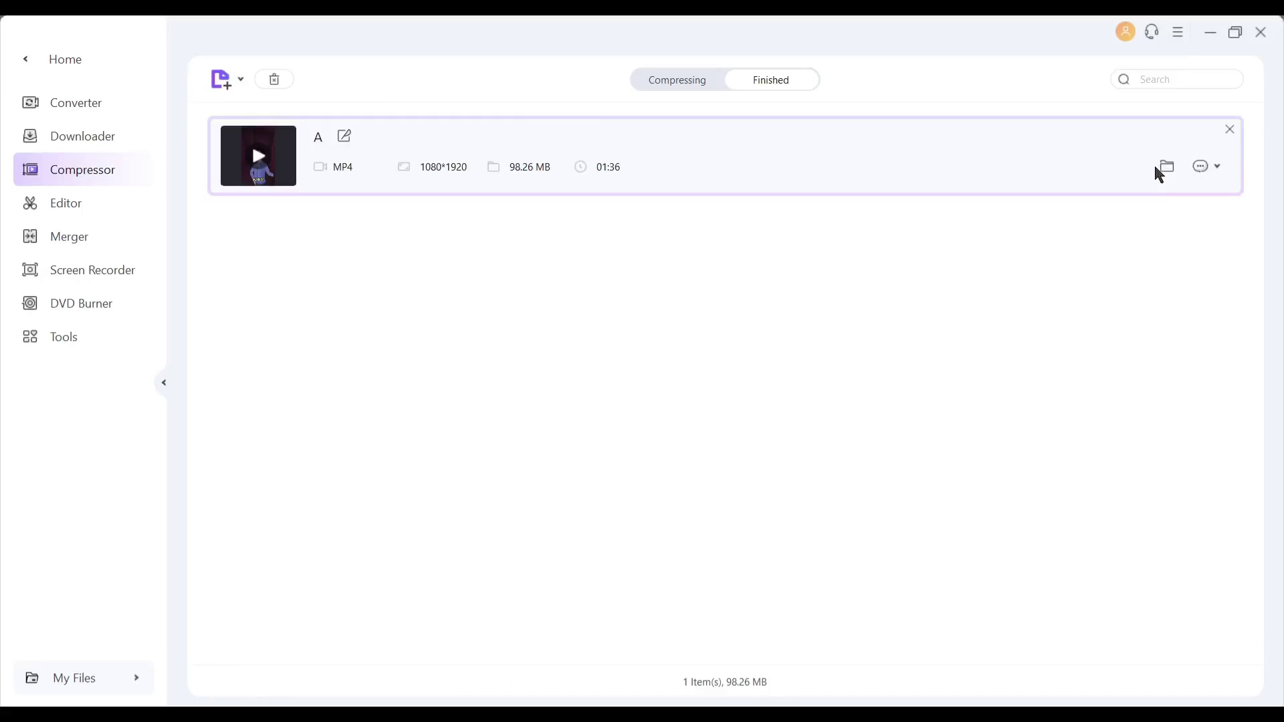
click(1158, 171)
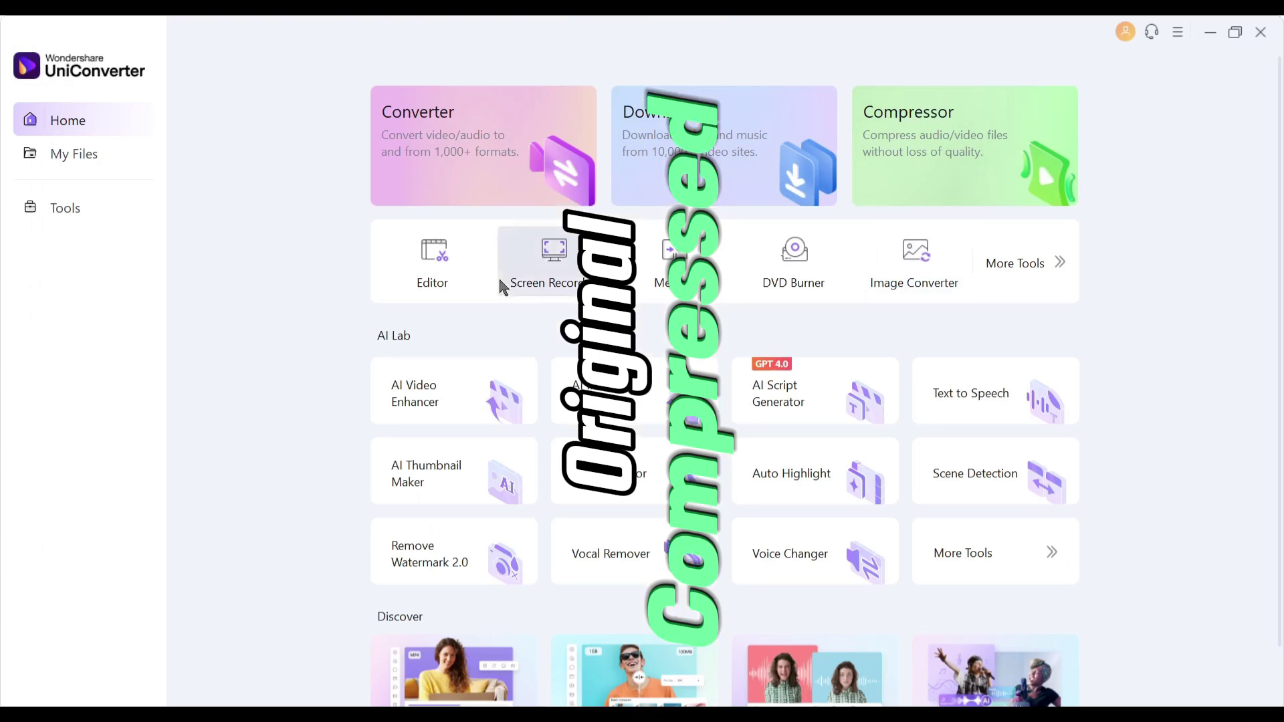
click(451, 274)
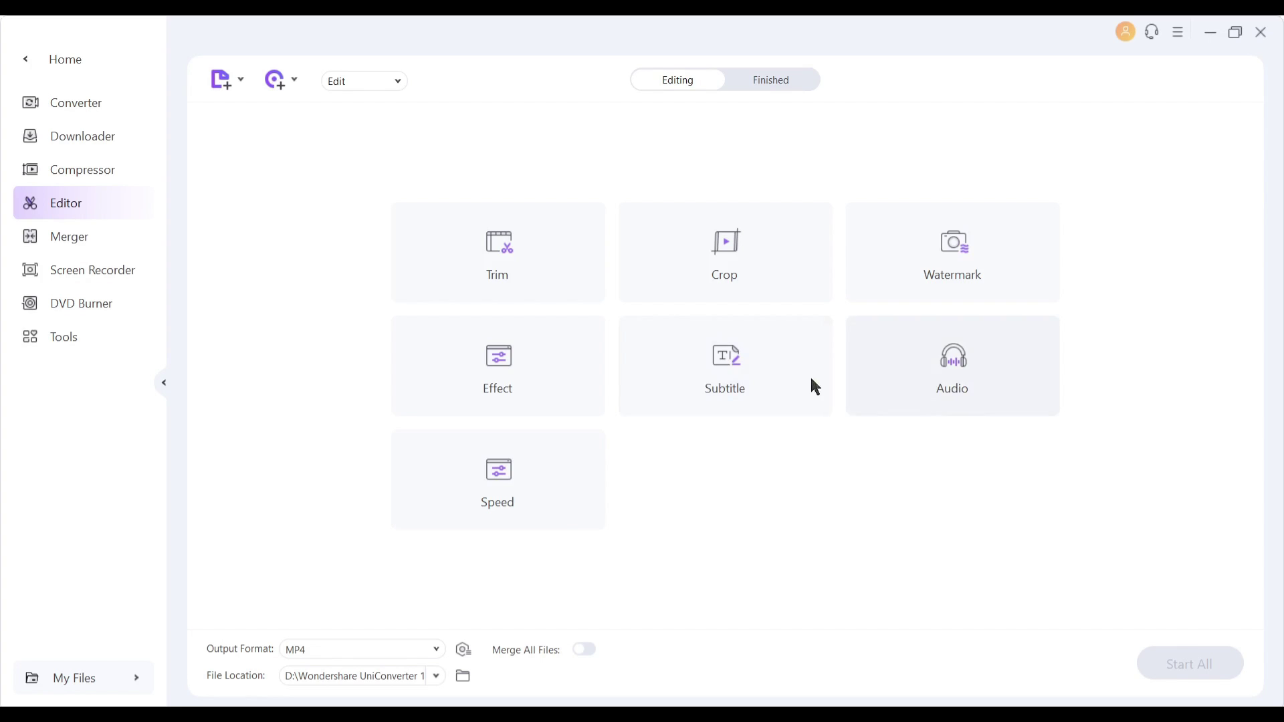
click(62, 61)
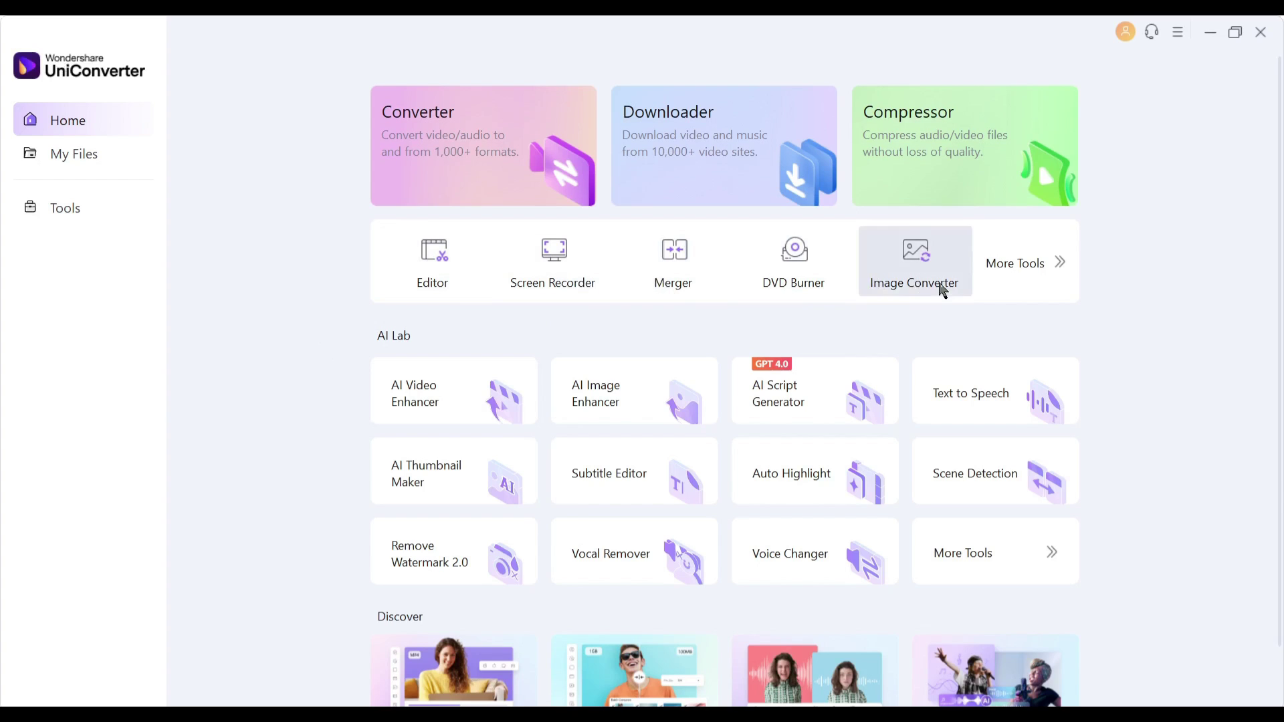
Check the Premium Account details from the avatar popup.
click(1125, 32)
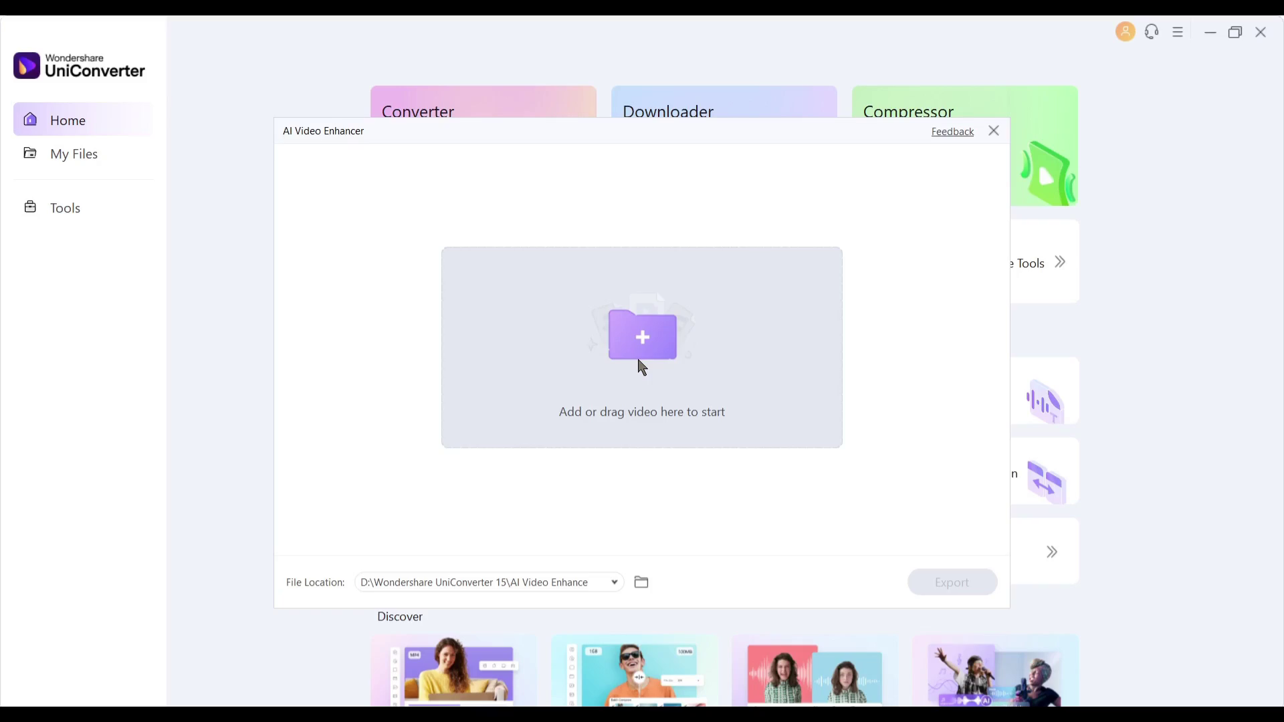
Load Untitled design - Video_2~3.mp4 into the AI Video Enhancer.
click(639, 361)
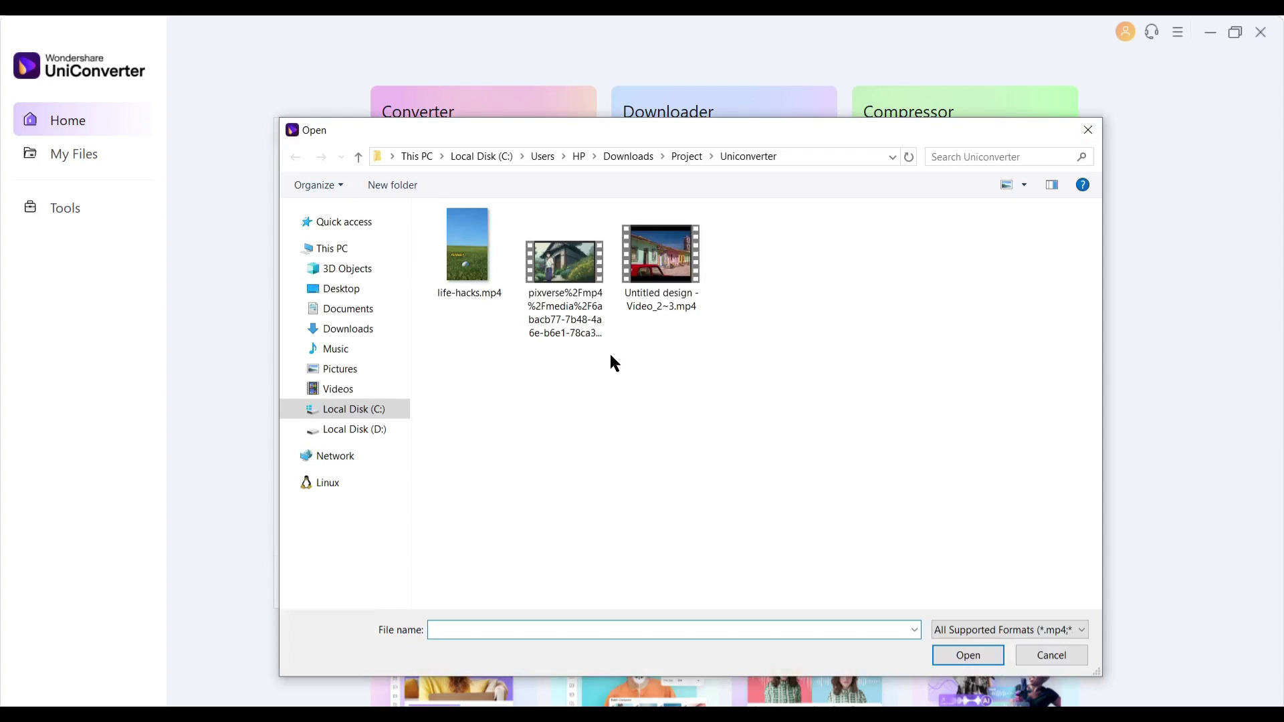
click(642, 304)
double_click(653, 293)
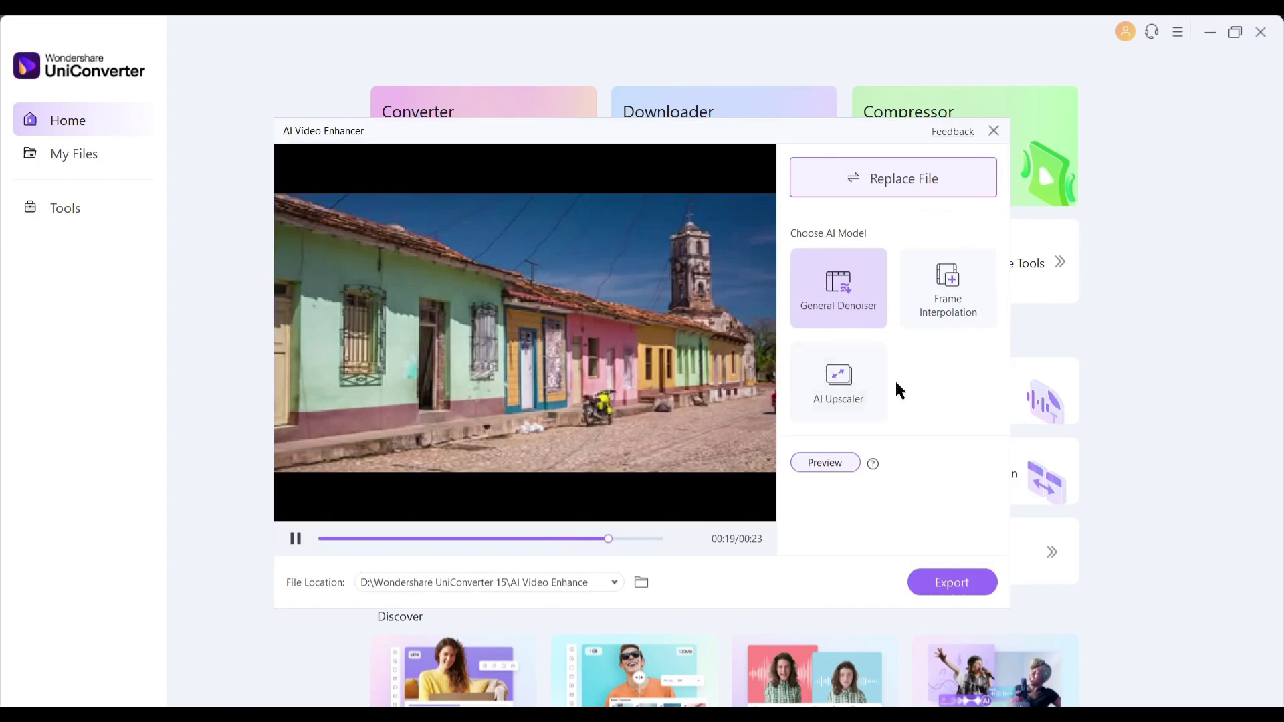
Switch to AI Upscaler and set upscaling to 4X (1728×960).
click(847, 385)
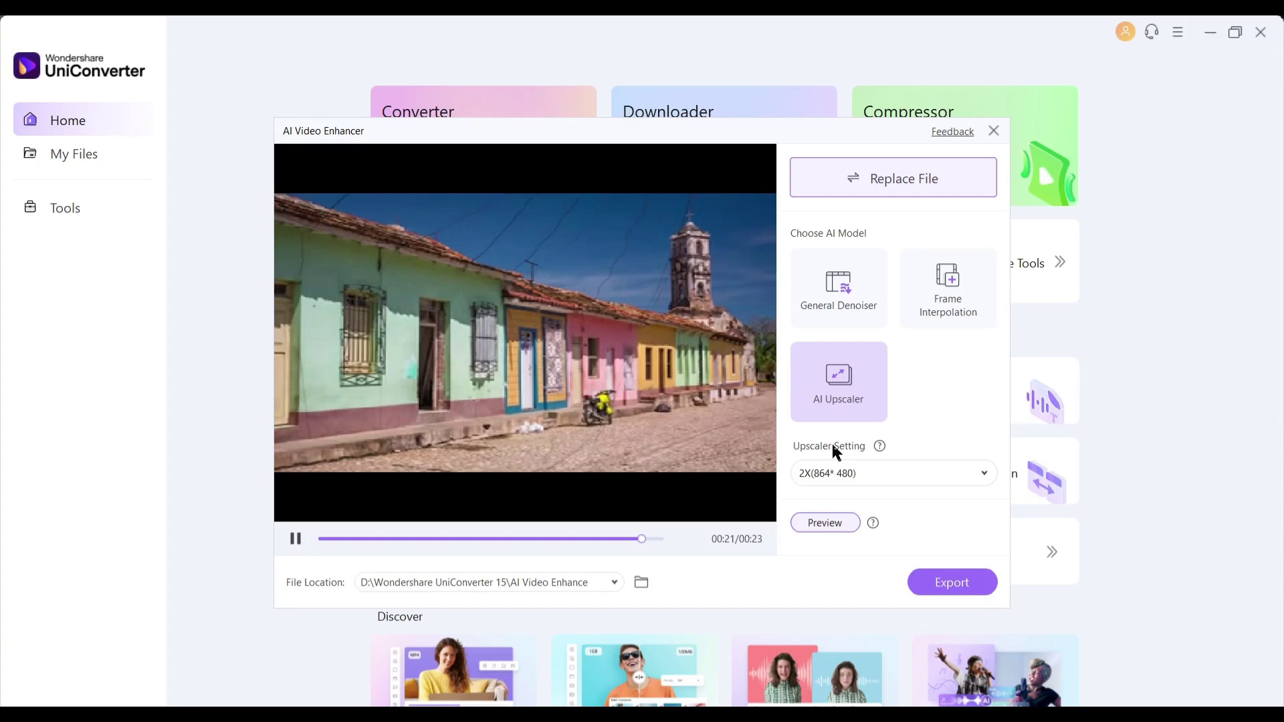
click(963, 483)
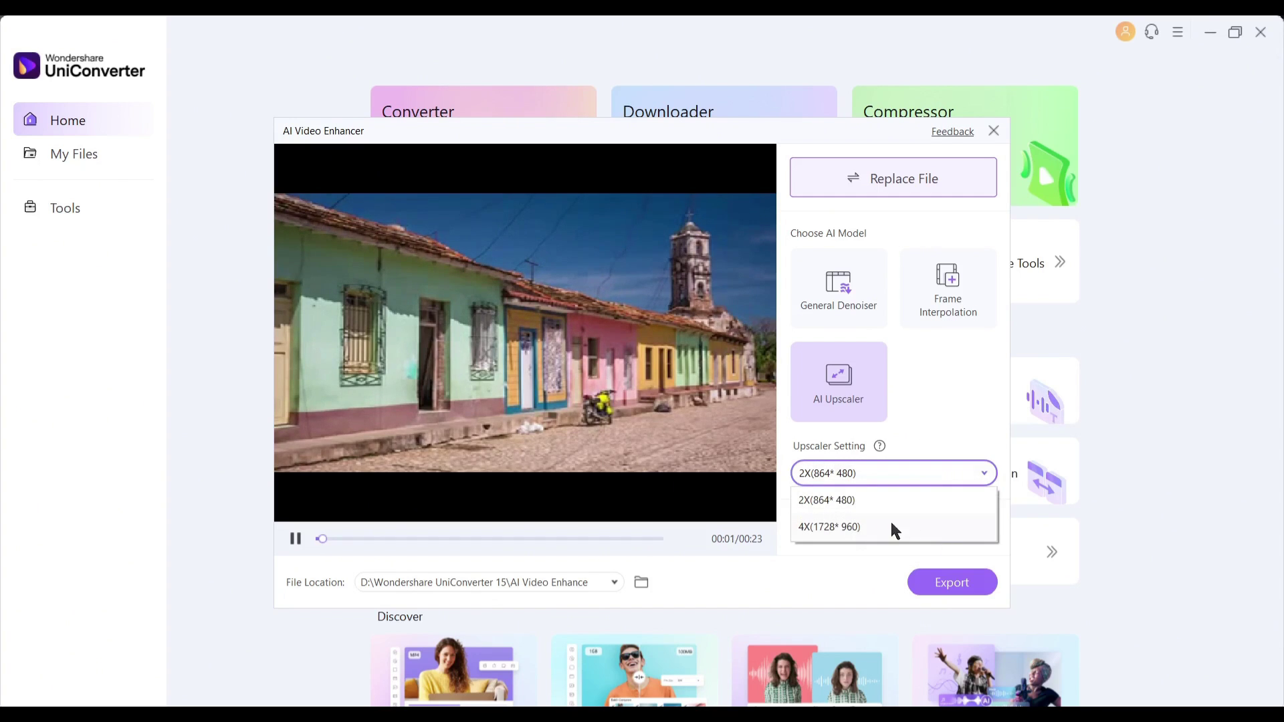
click(831, 528)
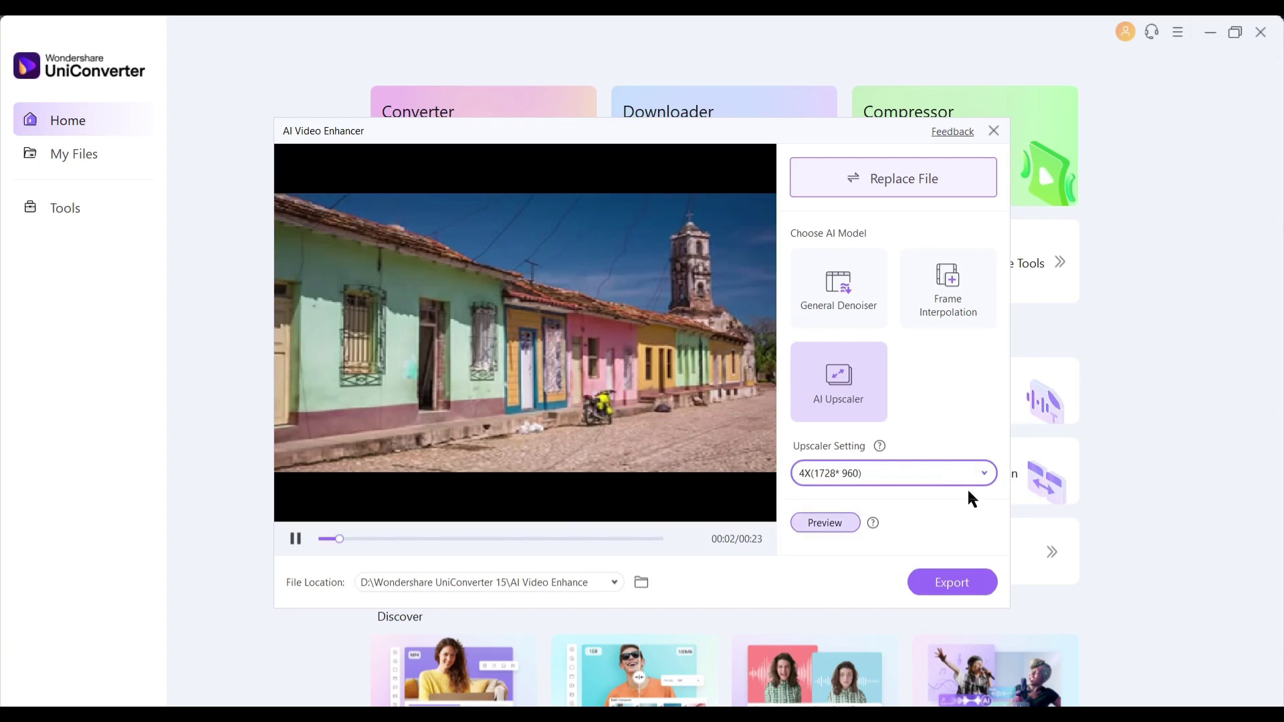
Preview the 4X upscale briefly, stop it, and export the enhanced video.
click(813, 525)
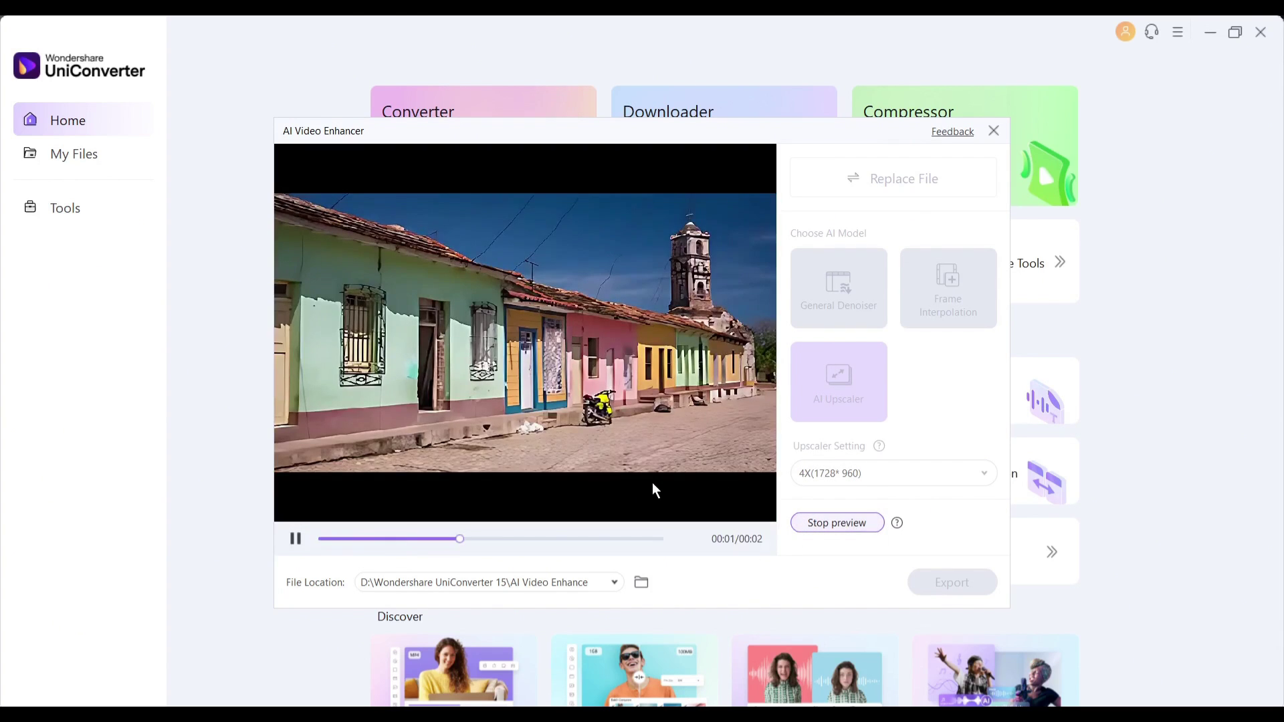
click(836, 524)
click(952, 583)
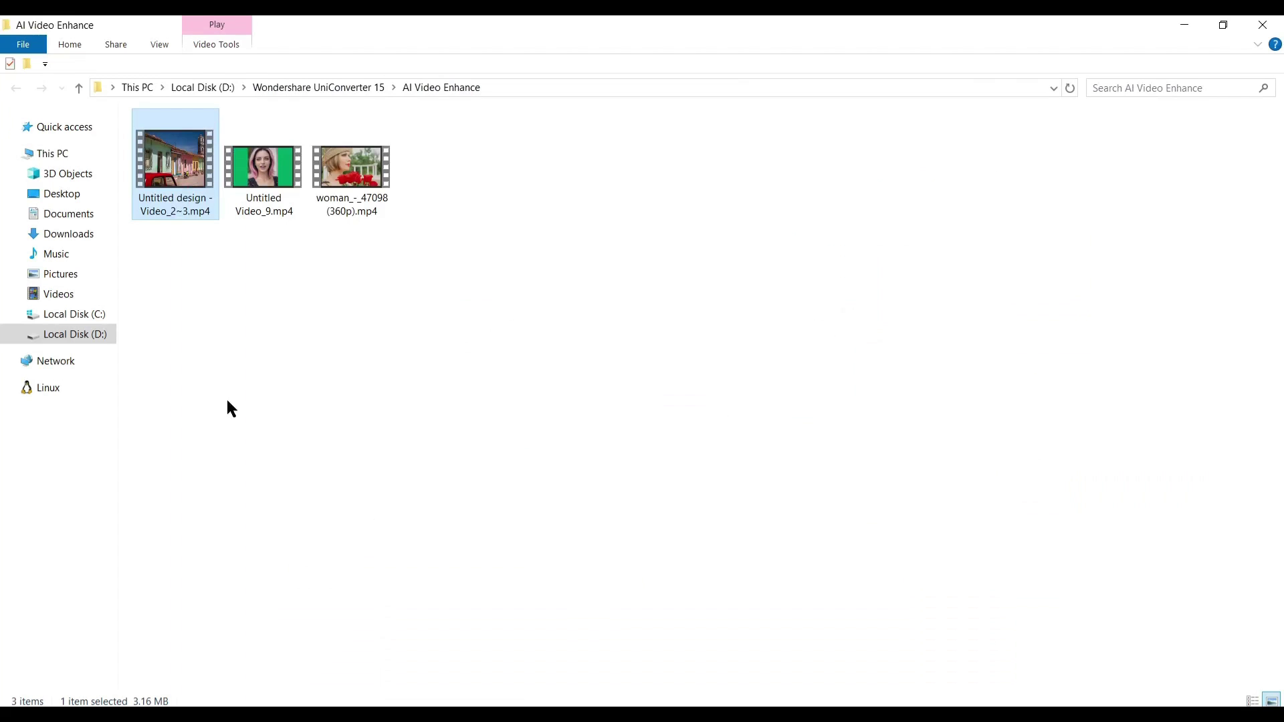
Deselect the exported video in the AI Video Enhance folder.
click(223, 348)
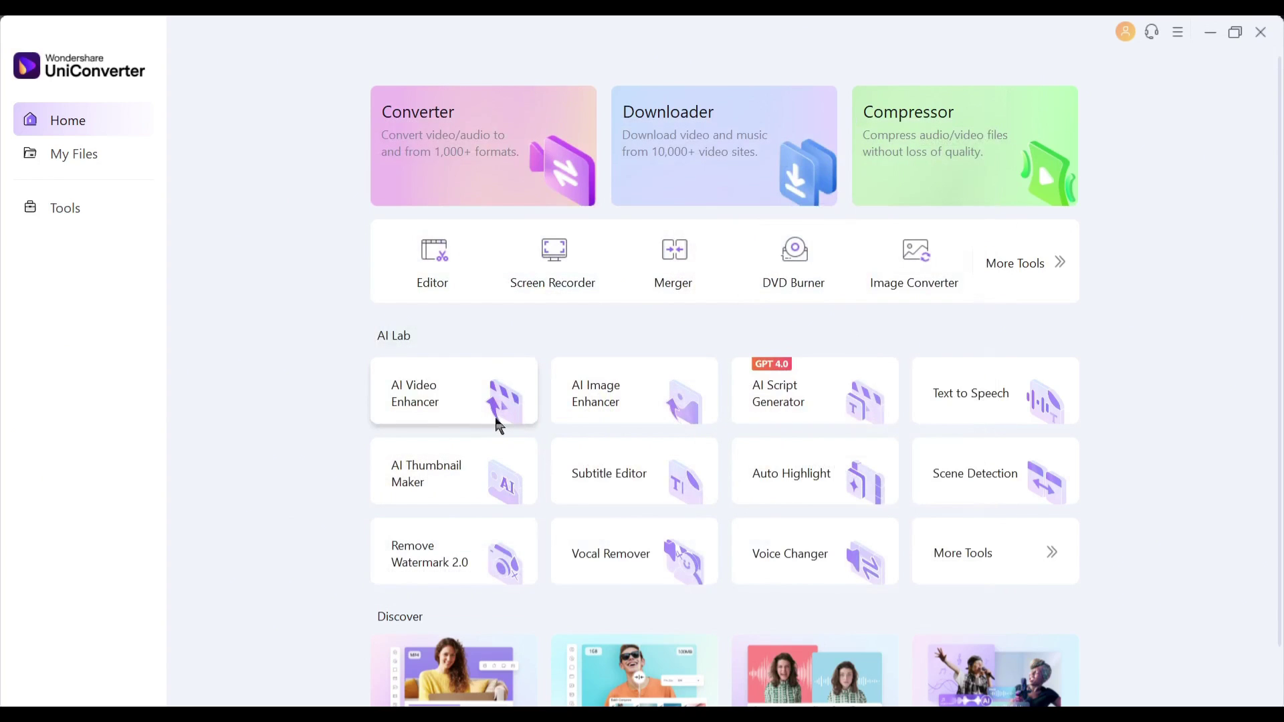
Load the illustrated portrait into AI Image Enhancer, then zoom and pan its before/after preview.
click(597, 395)
click(648, 330)
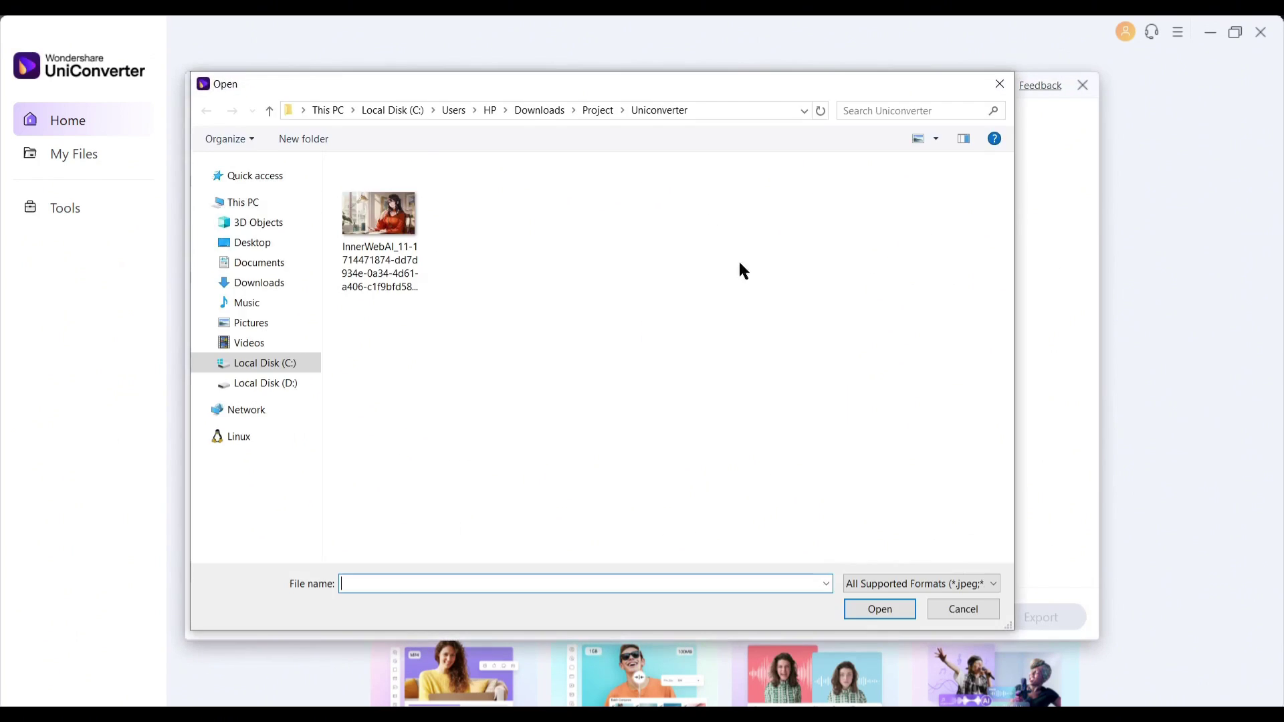
double_click(388, 239)
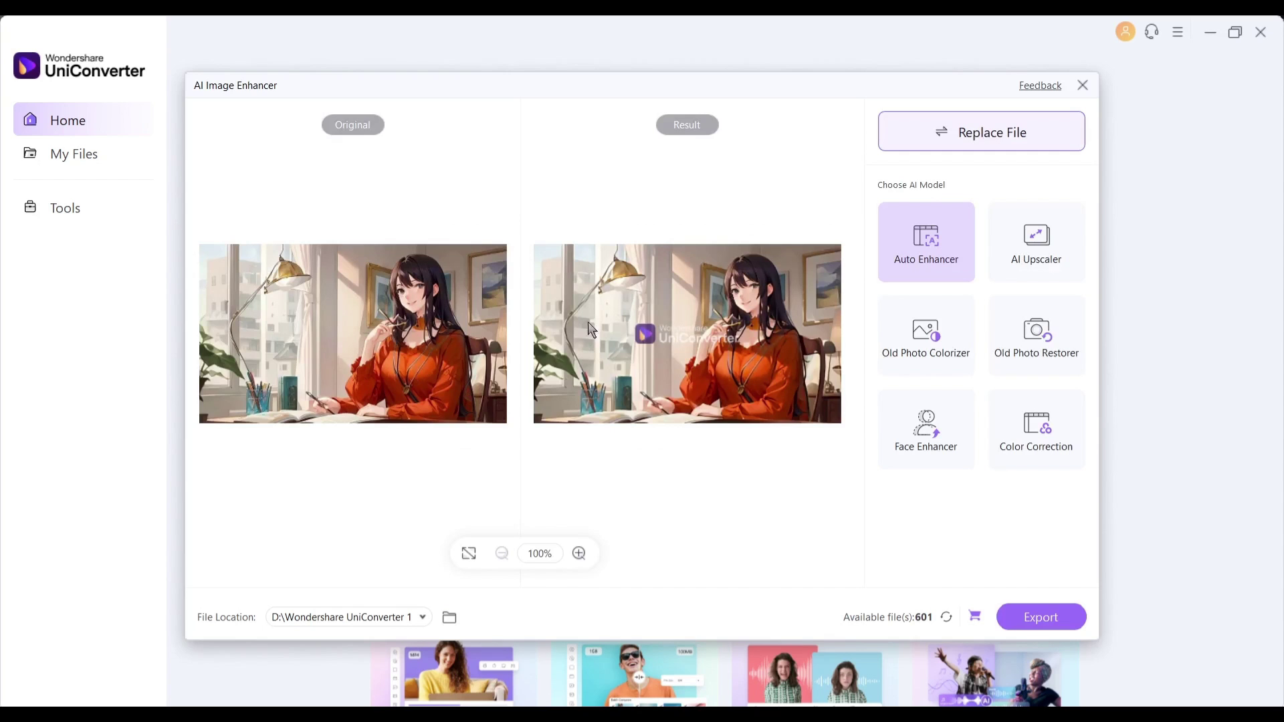
scroll(757, 308, up, 4)
scroll(762, 307, up, 2)
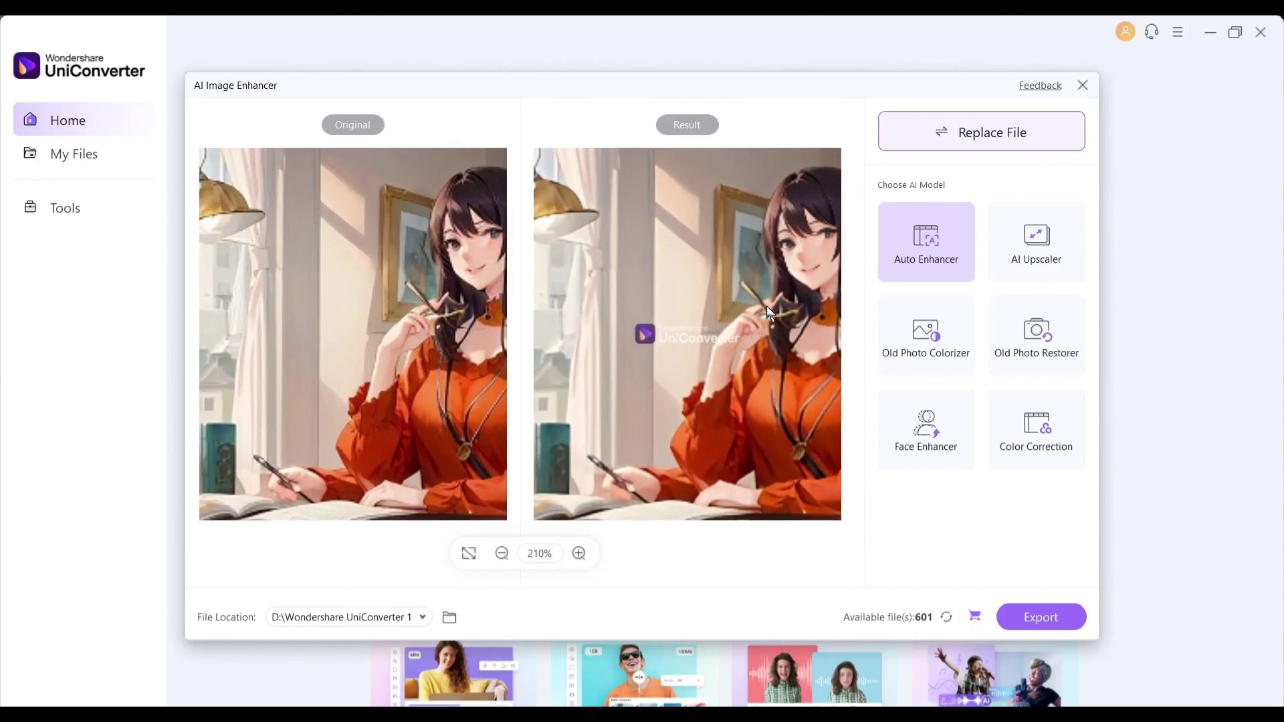
drag(402, 312, 299, 314)
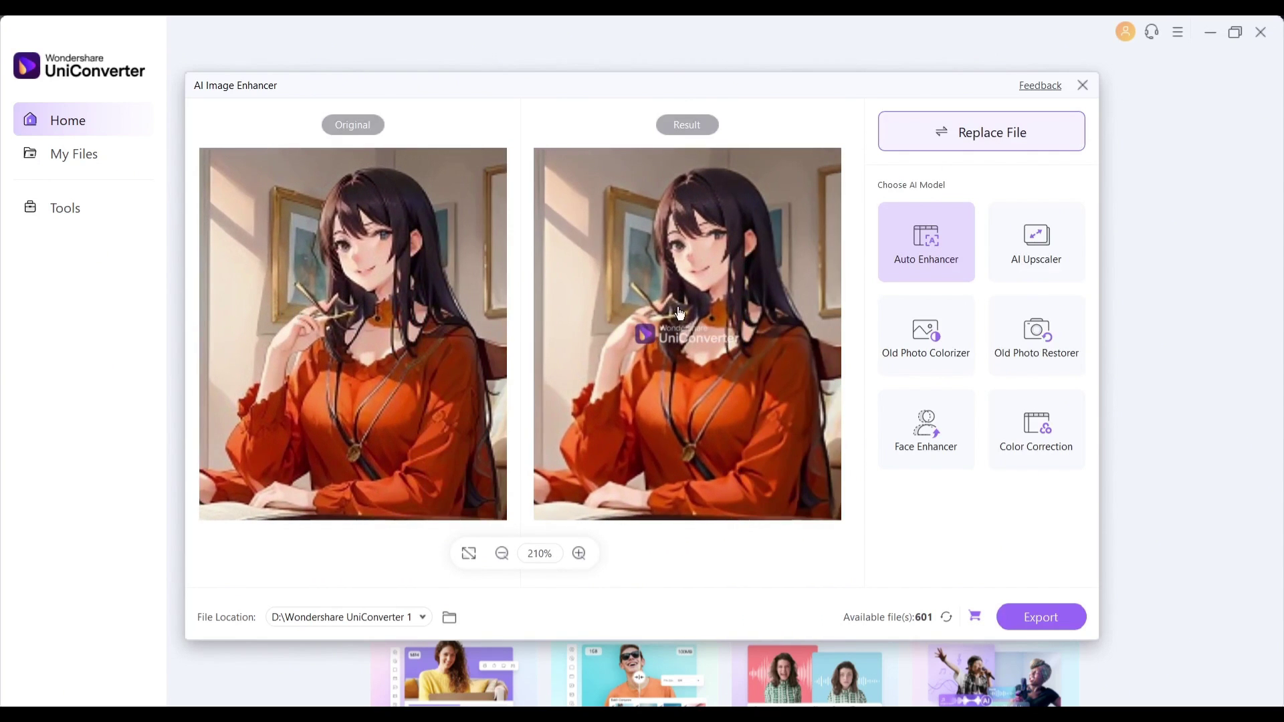
drag(680, 313, 760, 281)
scroll(198, 344, up, 1)
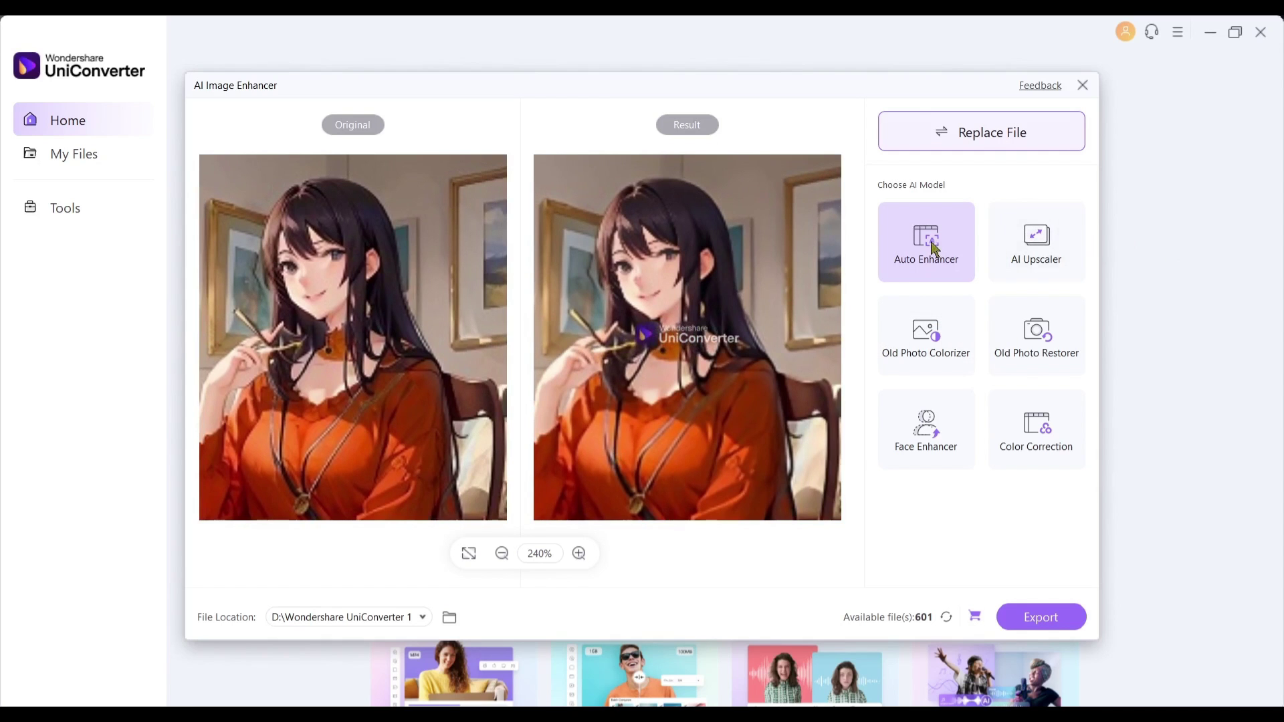
Switch the portrait's model from Auto Enhancer to 2X AI Upscaler (768 * 448).
click(1020, 249)
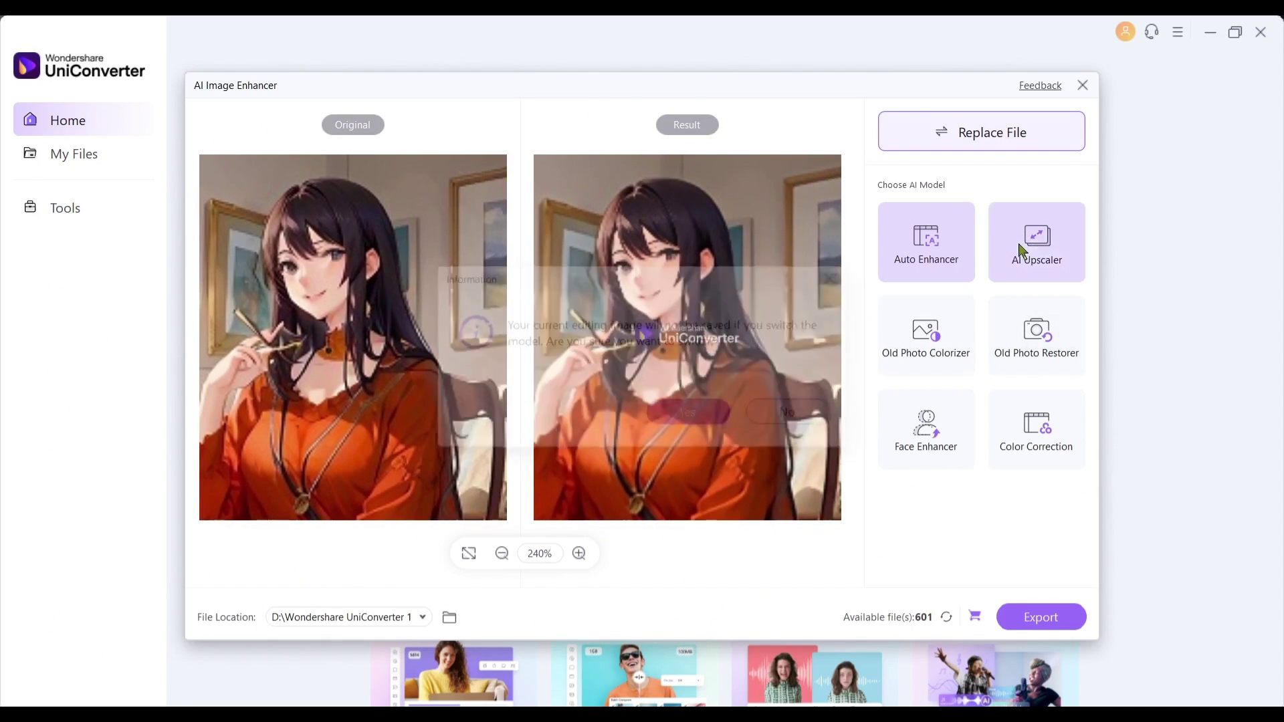
click(702, 413)
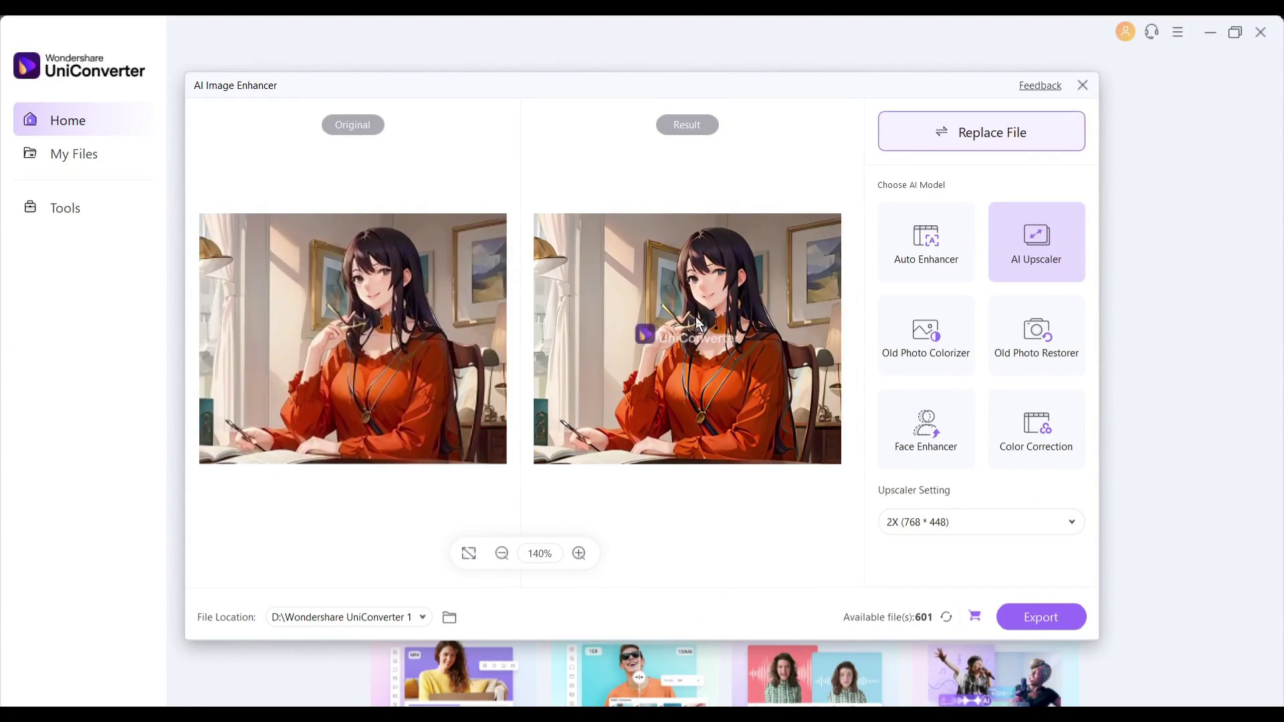
scroll(688, 298, up, 4)
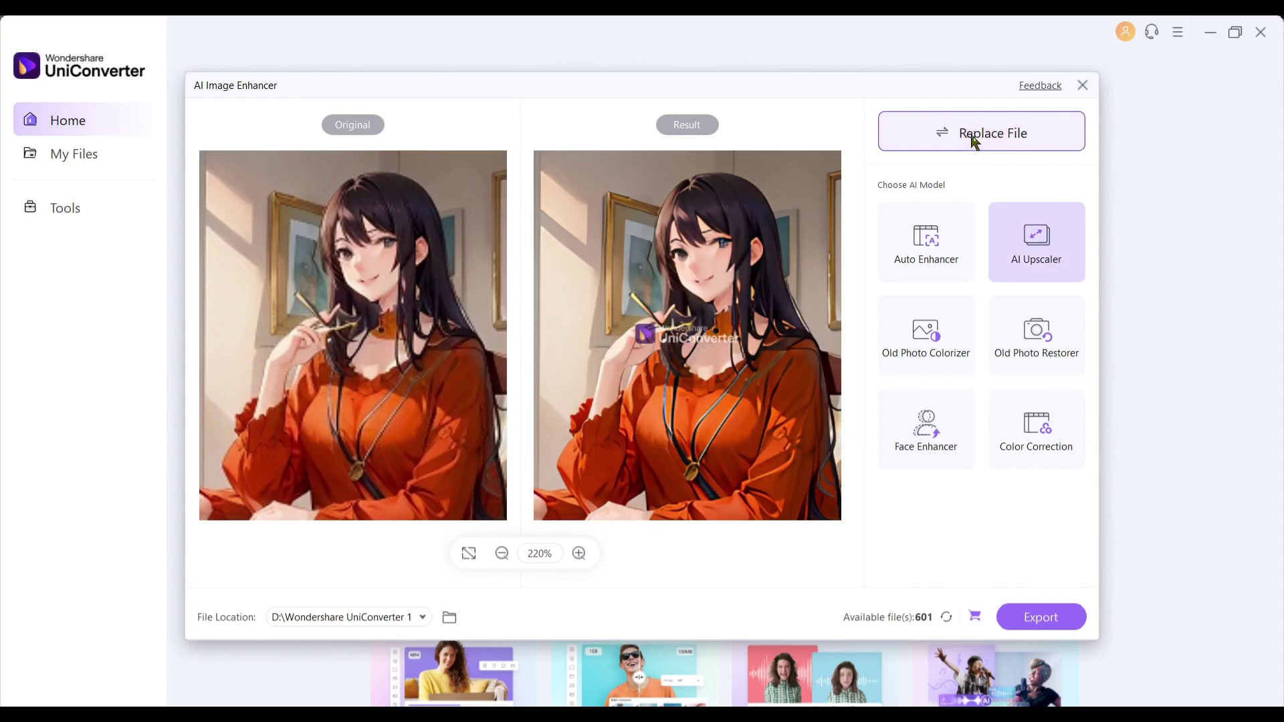
Replace the portrait with the cracked old photo CvGLq.jpg.
click(923, 132)
click(688, 415)
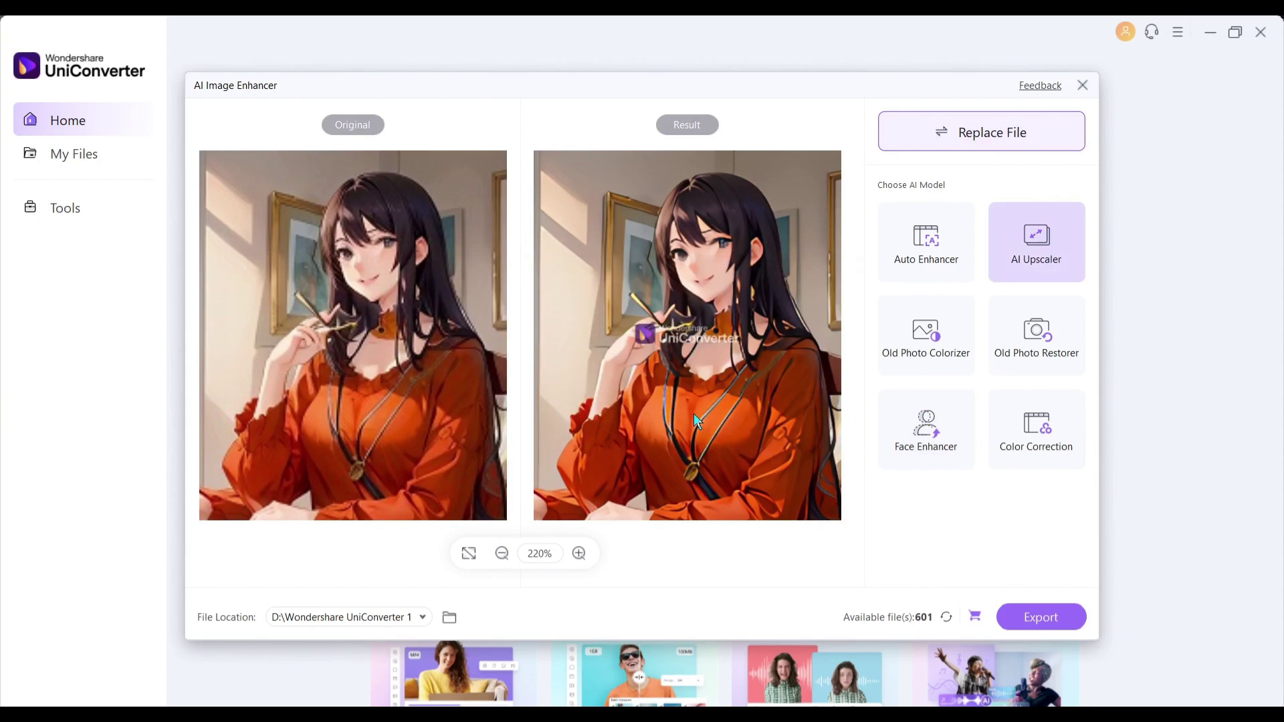
click(376, 234)
double_click(376, 234)
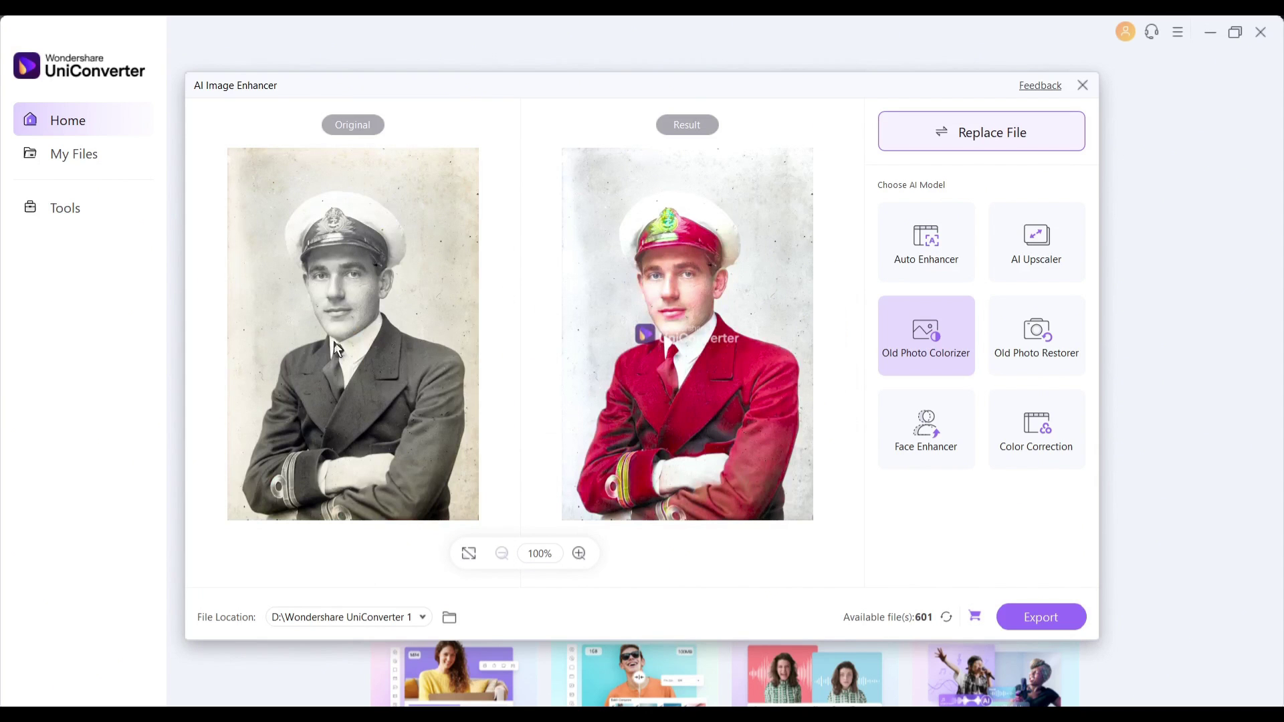
scroll(706, 336, up, 5)
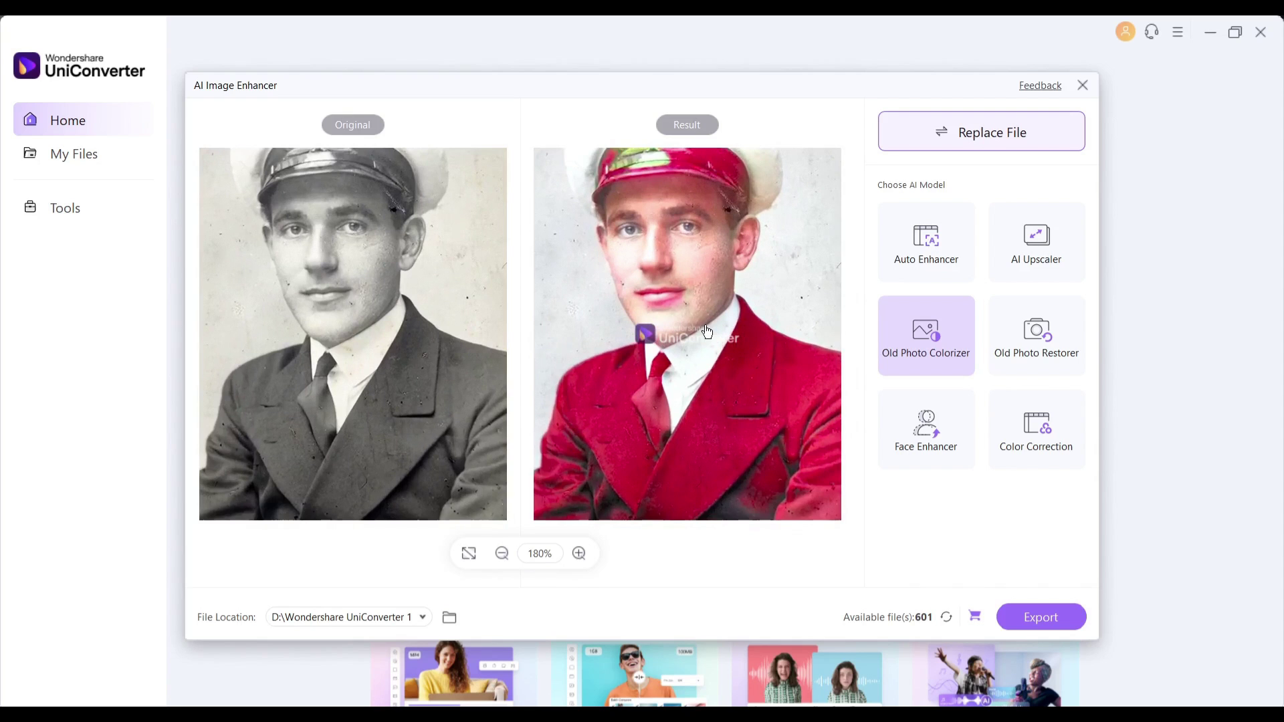
scroll(667, 279, down, 5)
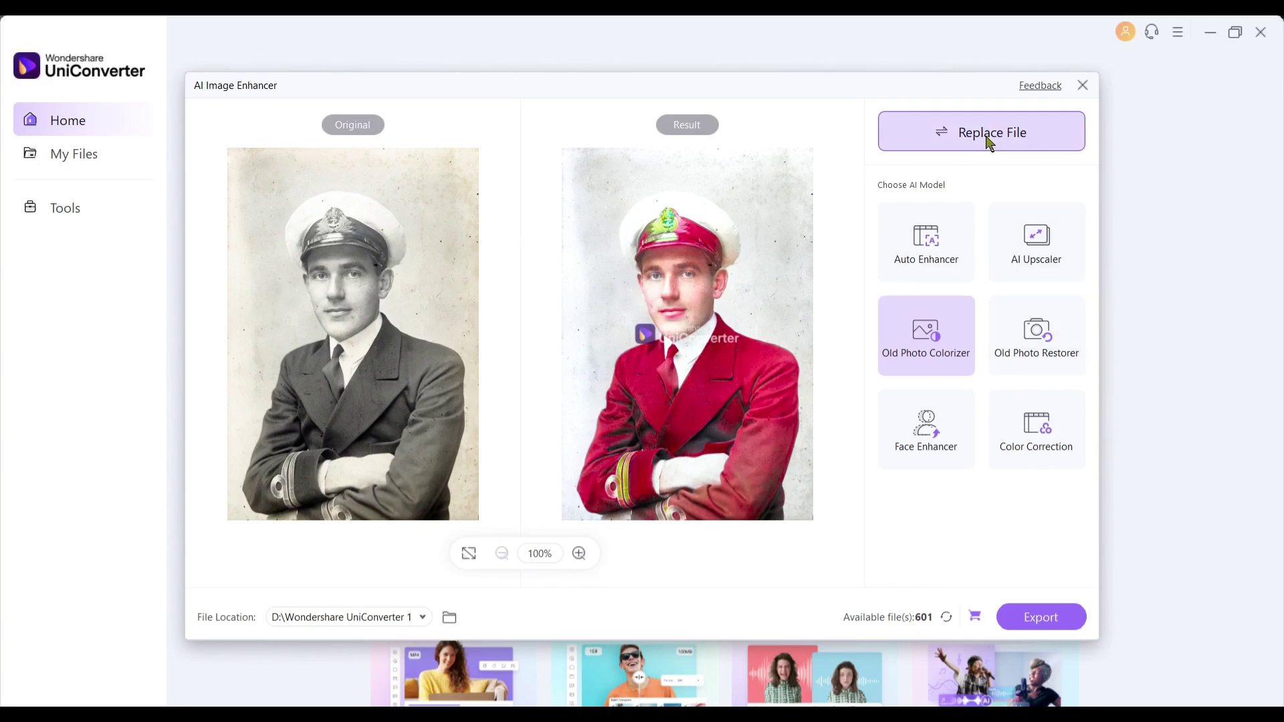
Restore the girl's photo with Old Photo Restorer, then start replacing it with another image.
click(1000, 348)
click(699, 412)
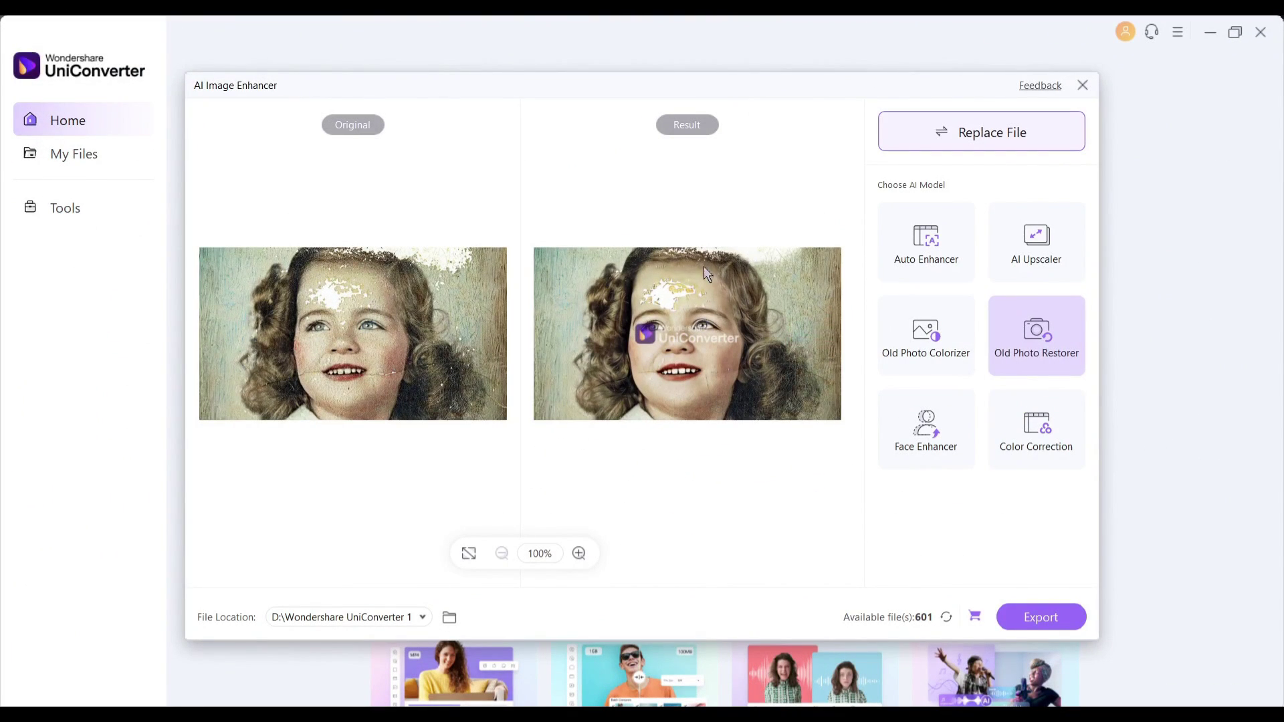
scroll(704, 267, up, 5)
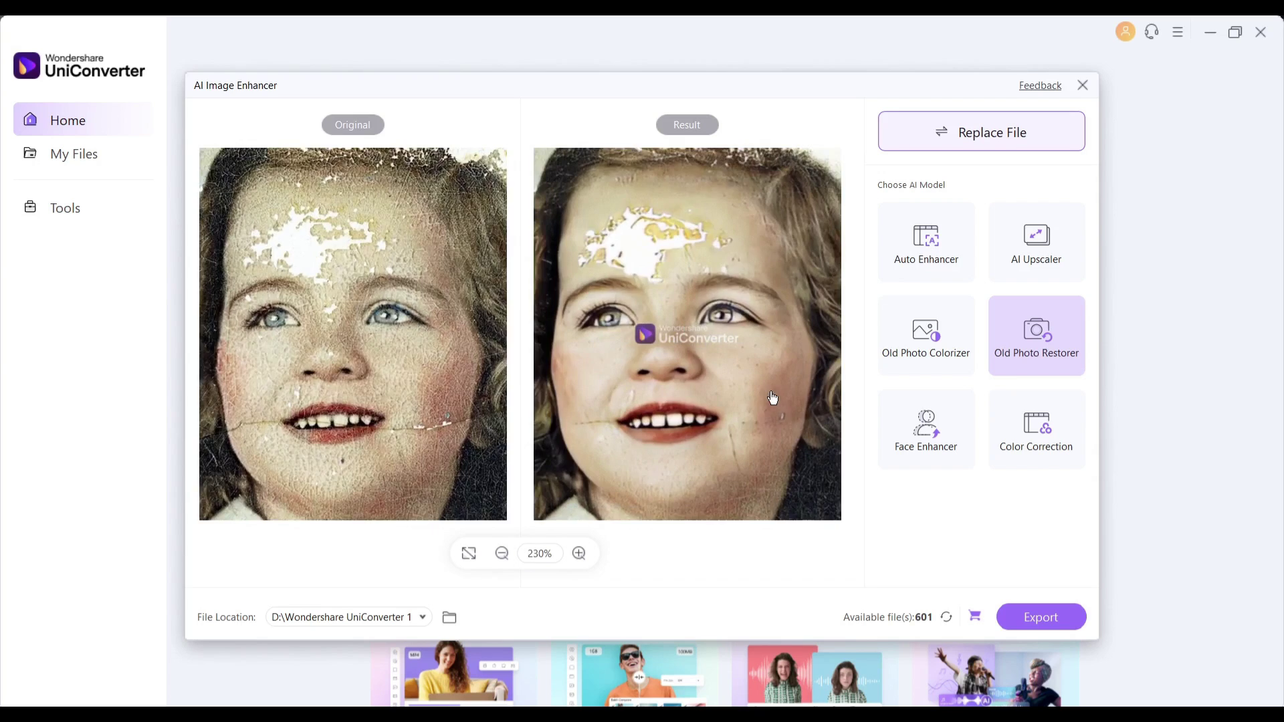
scroll(772, 400, down, 4)
scroll(749, 399, down, 1)
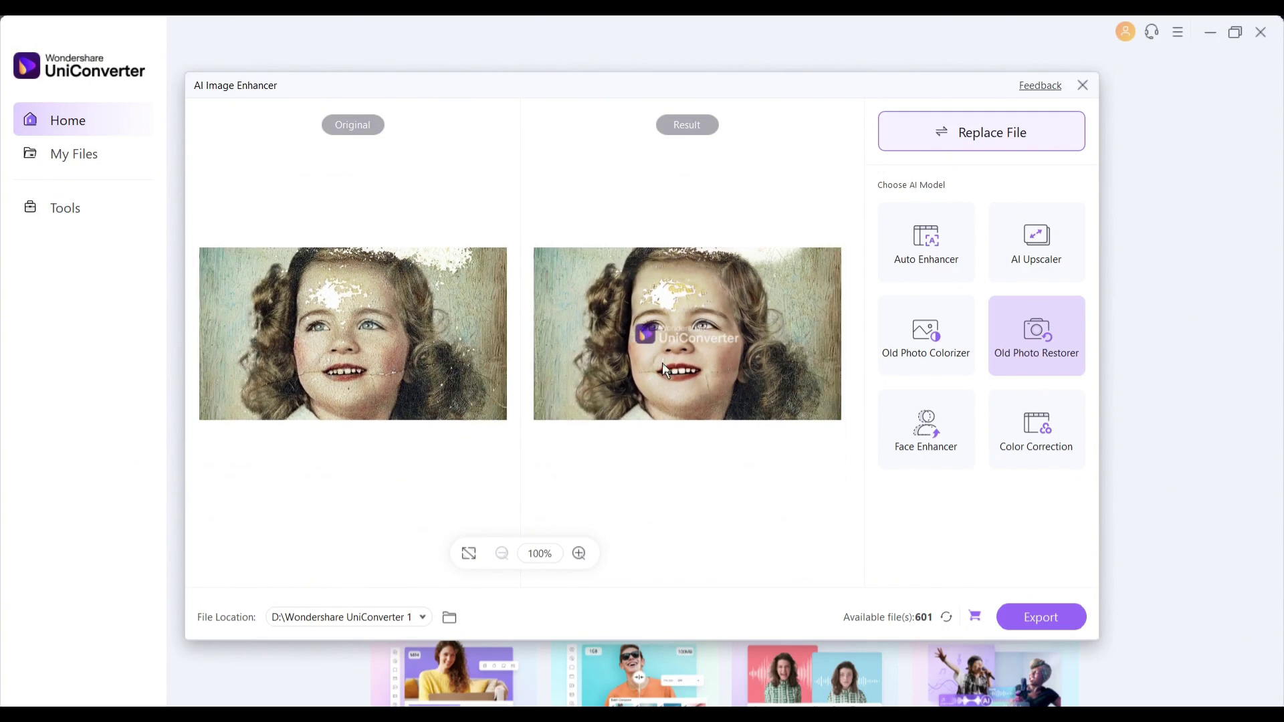
click(1006, 141)
click(697, 416)
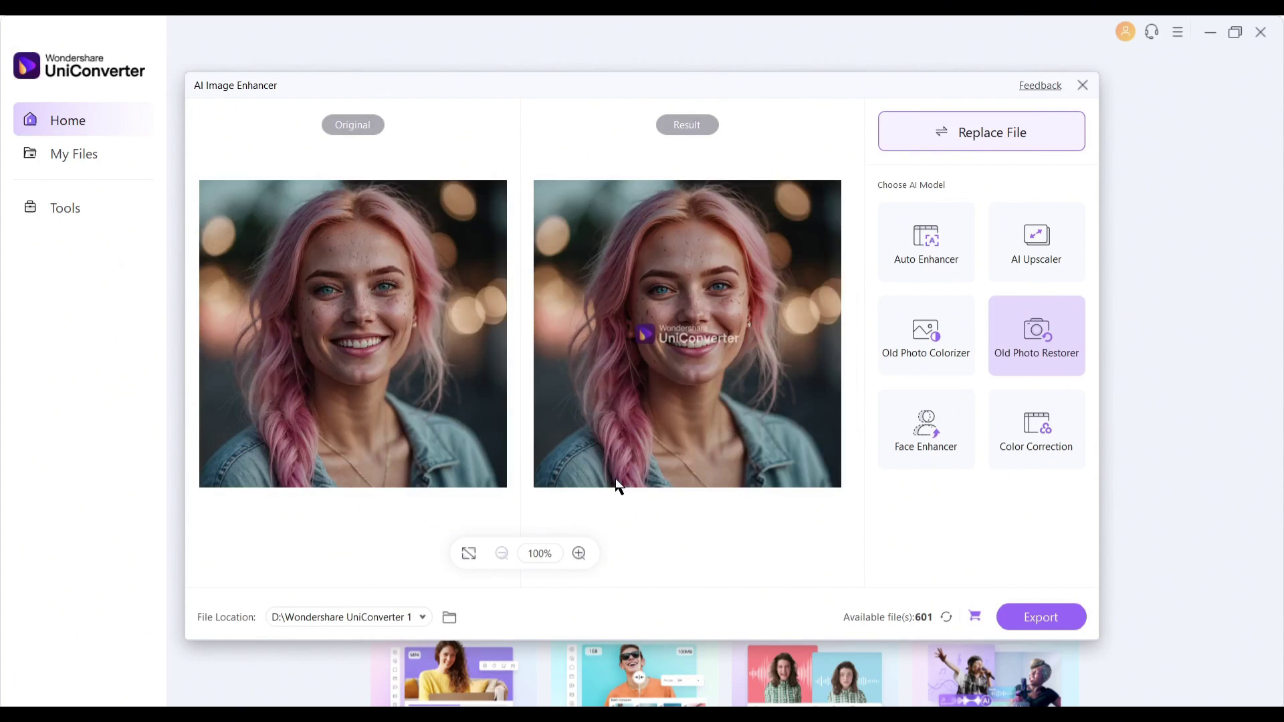
Apply Face Enhancer to the pink-haired woman's portrait.
click(934, 436)
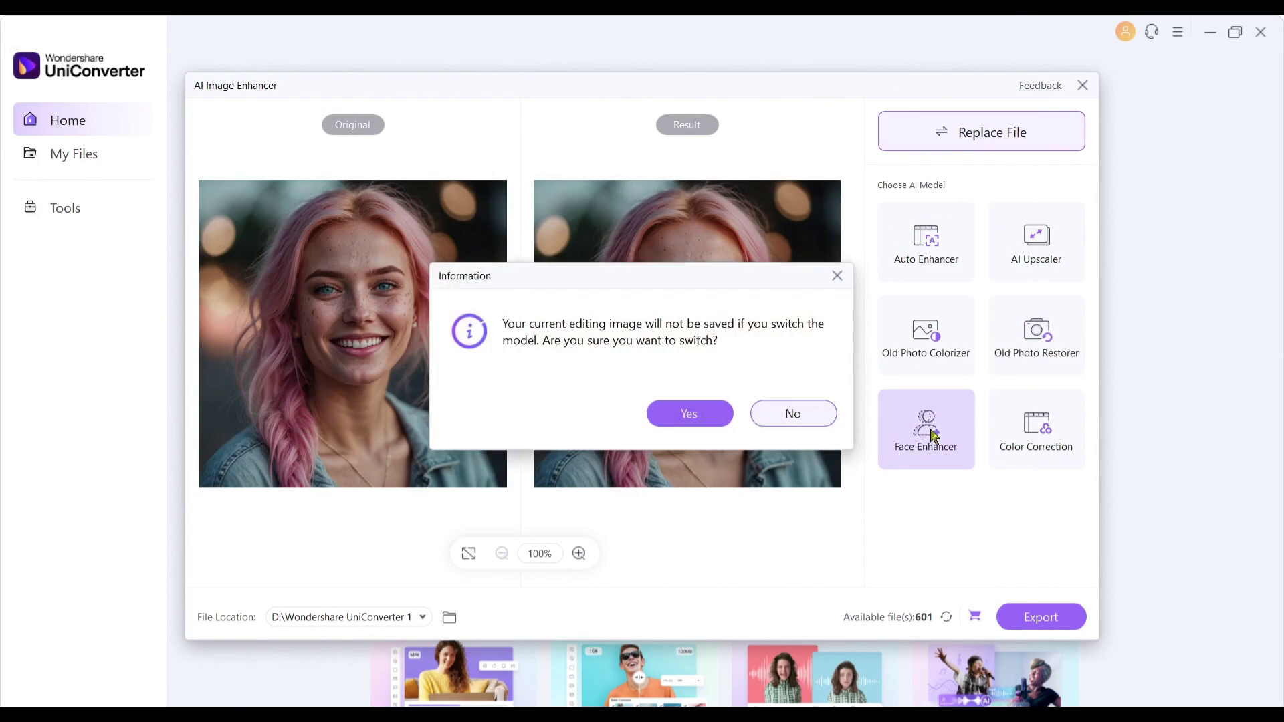
click(689, 413)
scroll(721, 357, up, 5)
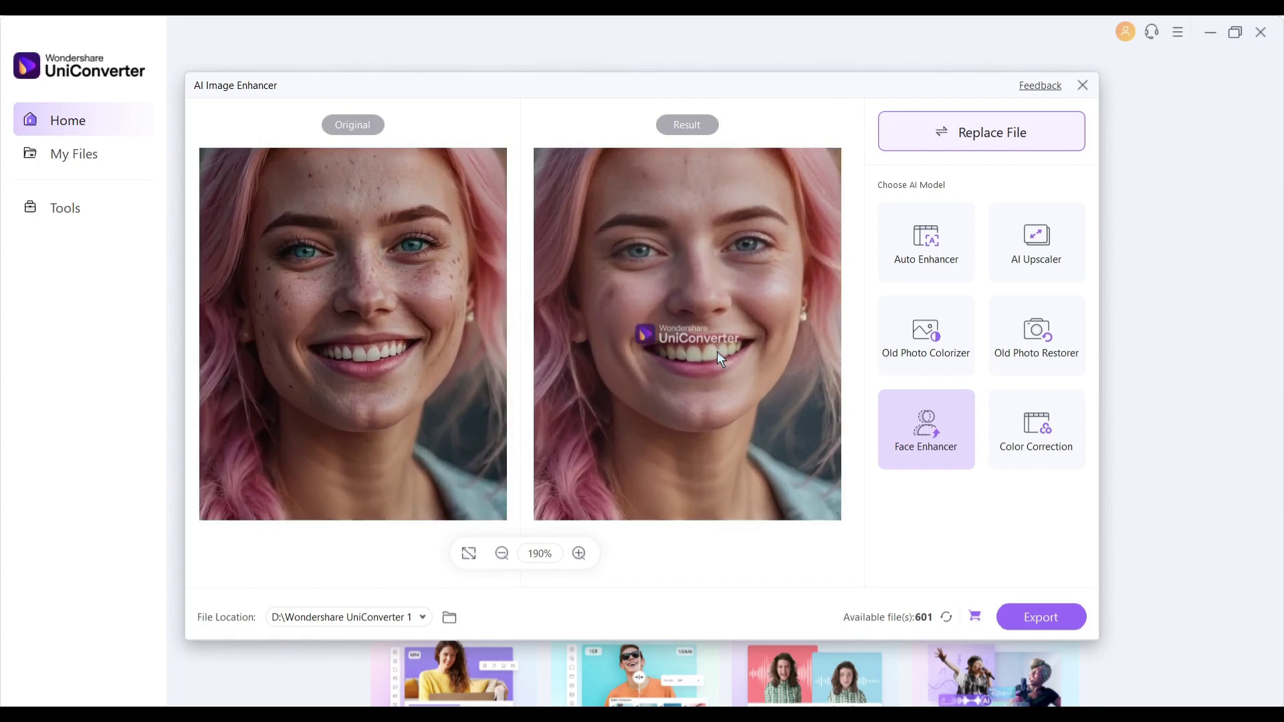
scroll(717, 351, down, 4)
scroll(717, 351, up, 2)
scroll(717, 351, down, 2)
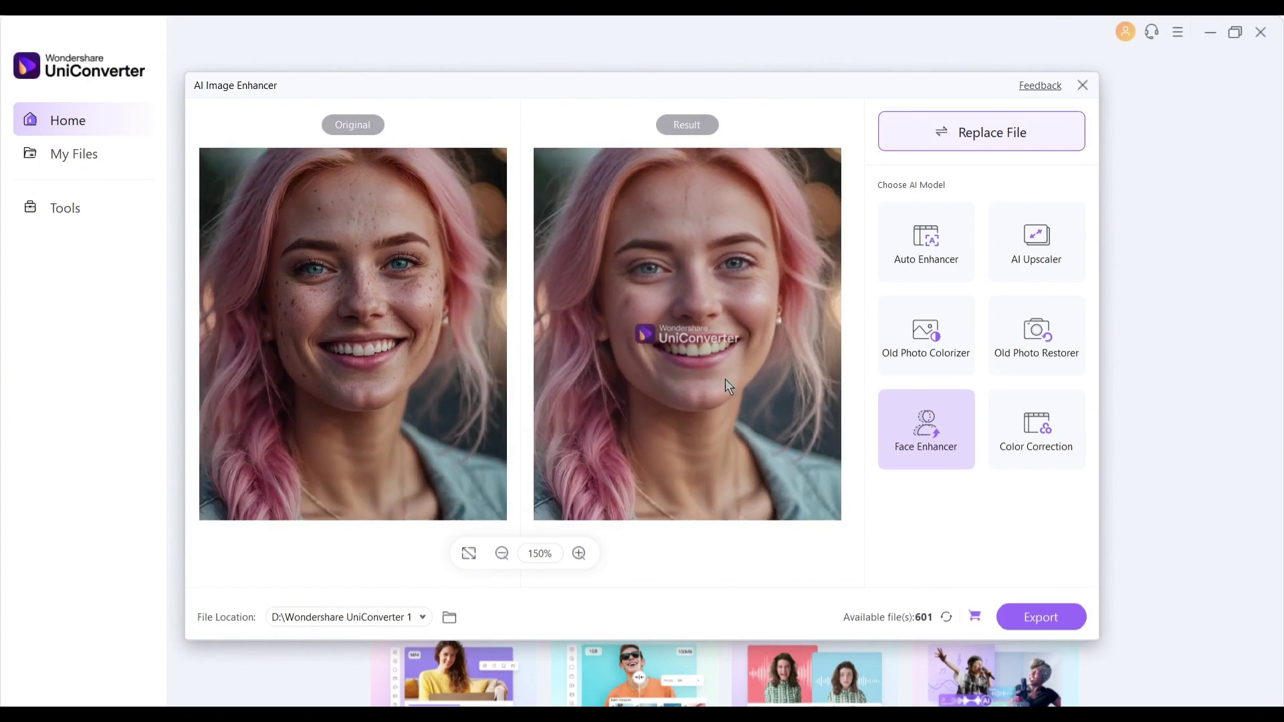
scroll(725, 378, down, 2)
Switch the portrait to Color Correction, then close AI Image Enhancer.
click(1037, 428)
click(695, 413)
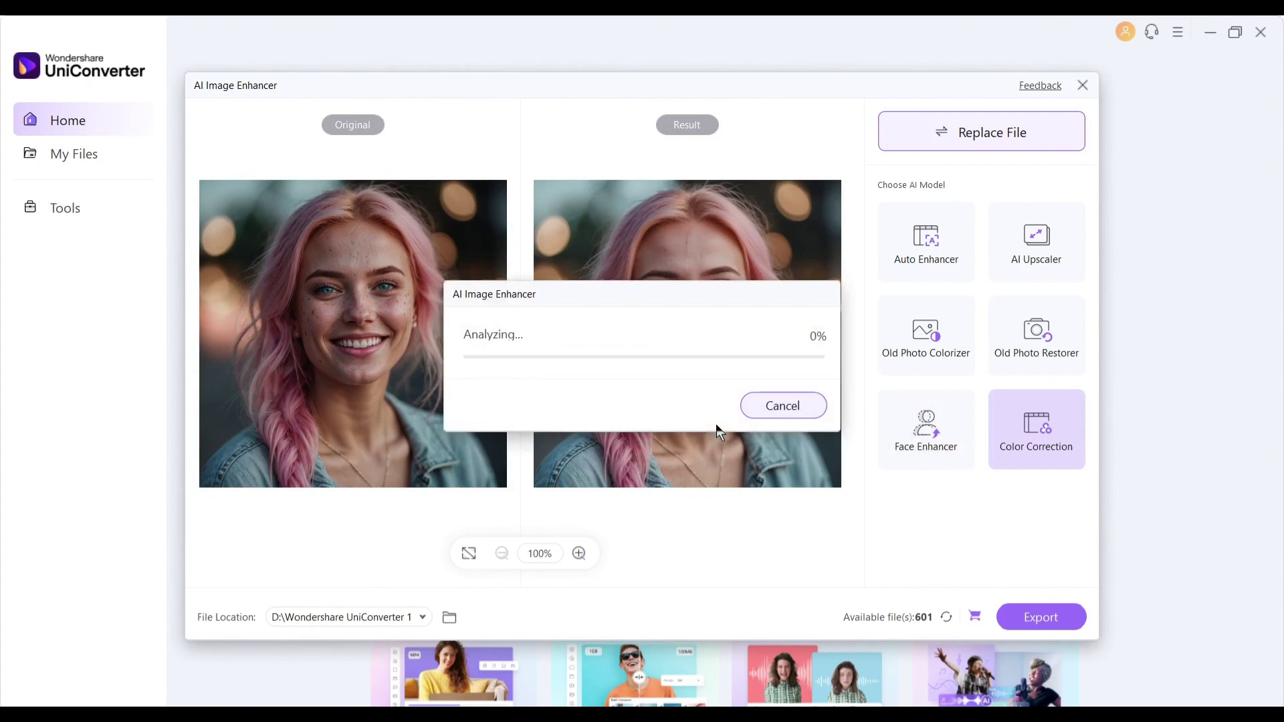
scroll(732, 288, up, 2)
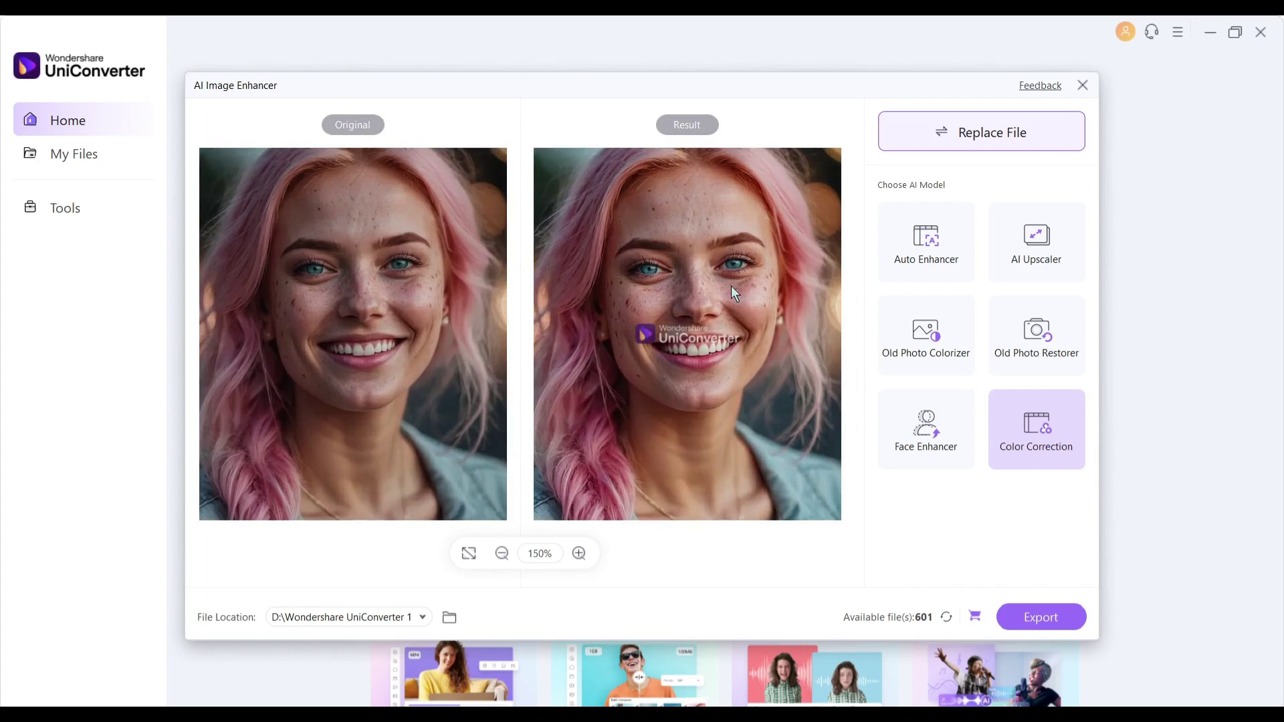
scroll(731, 286, down, 2)
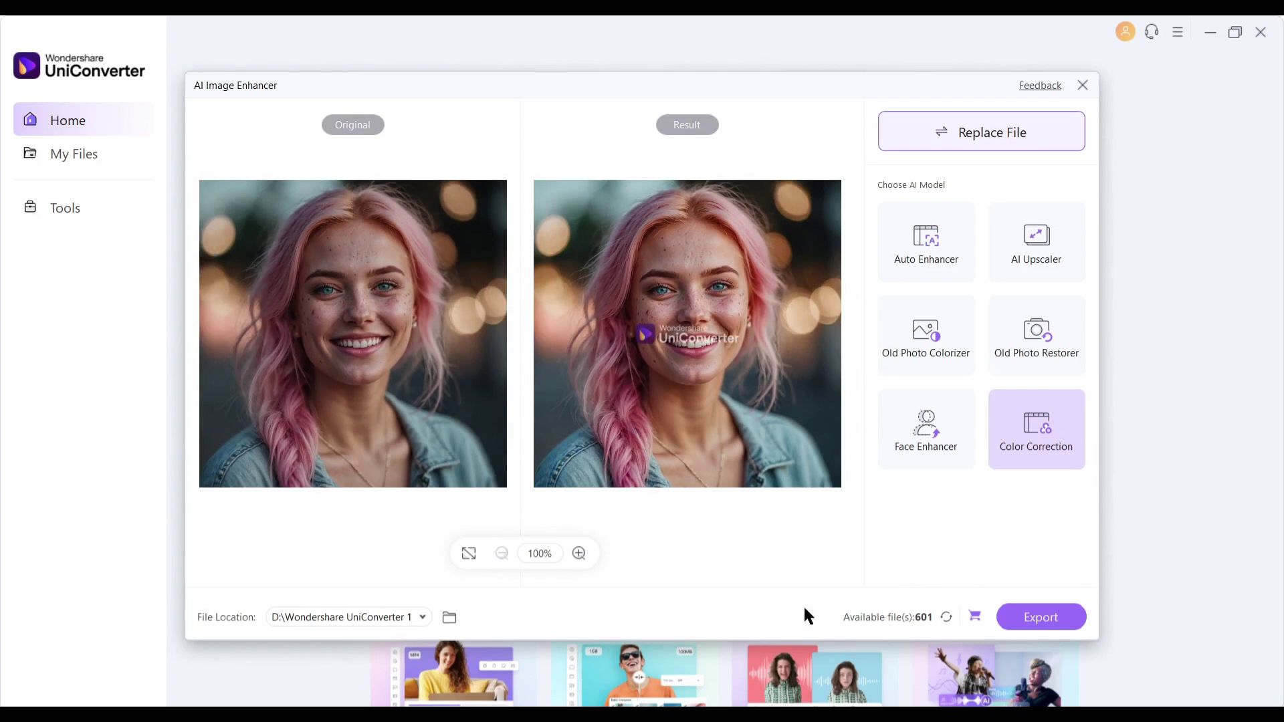
click(1083, 85)
click(678, 420)
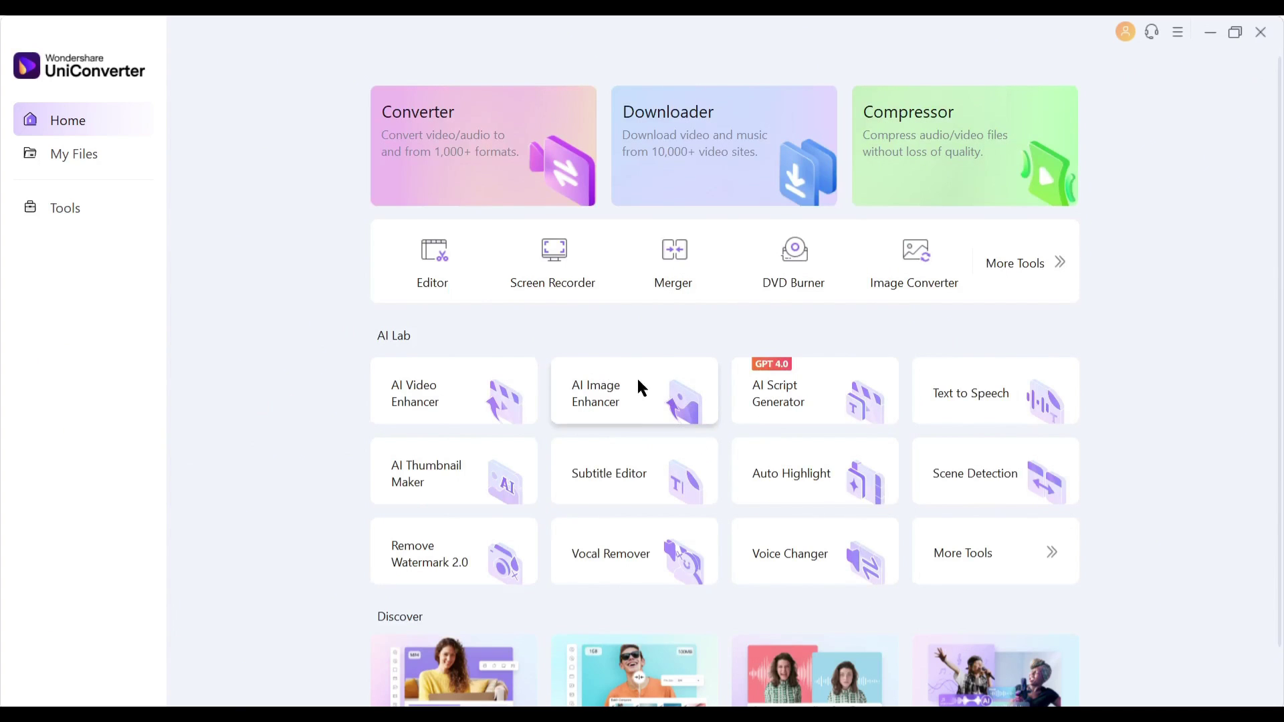
Enter the topic 'How to save money in daily life' and choose the Educational video type.
click(774, 415)
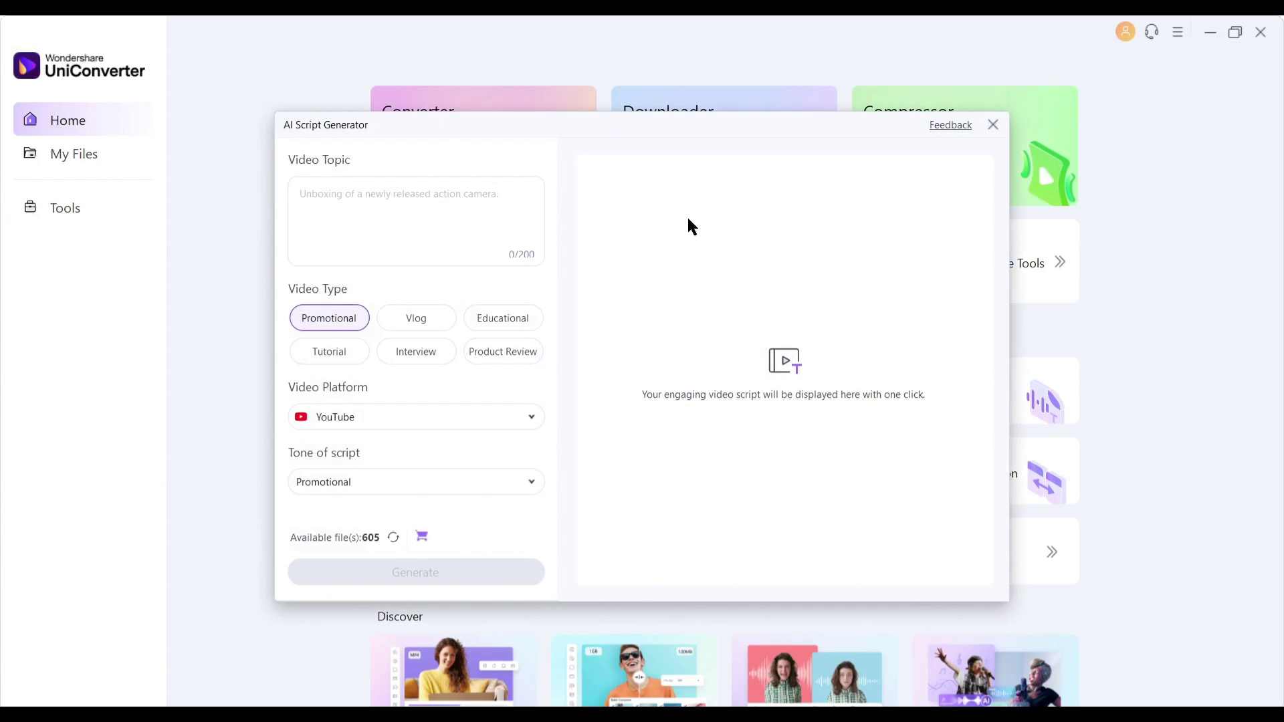
click(372, 210)
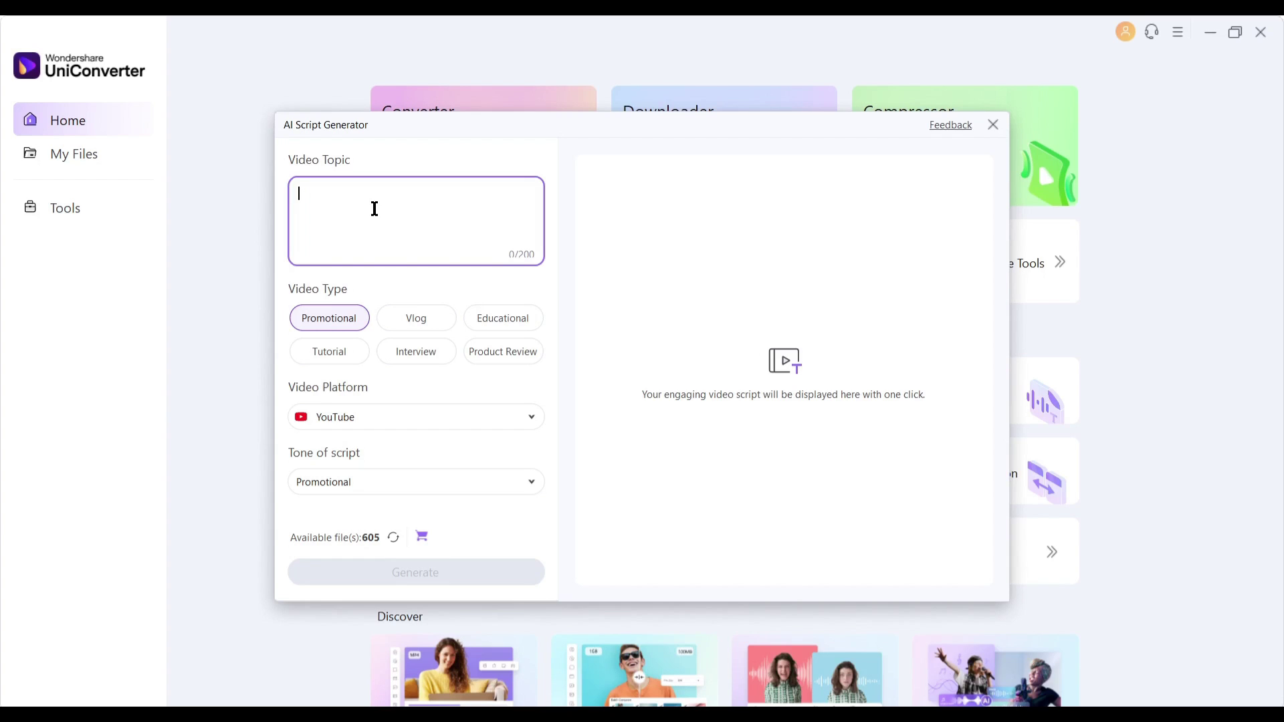
text(How to save)
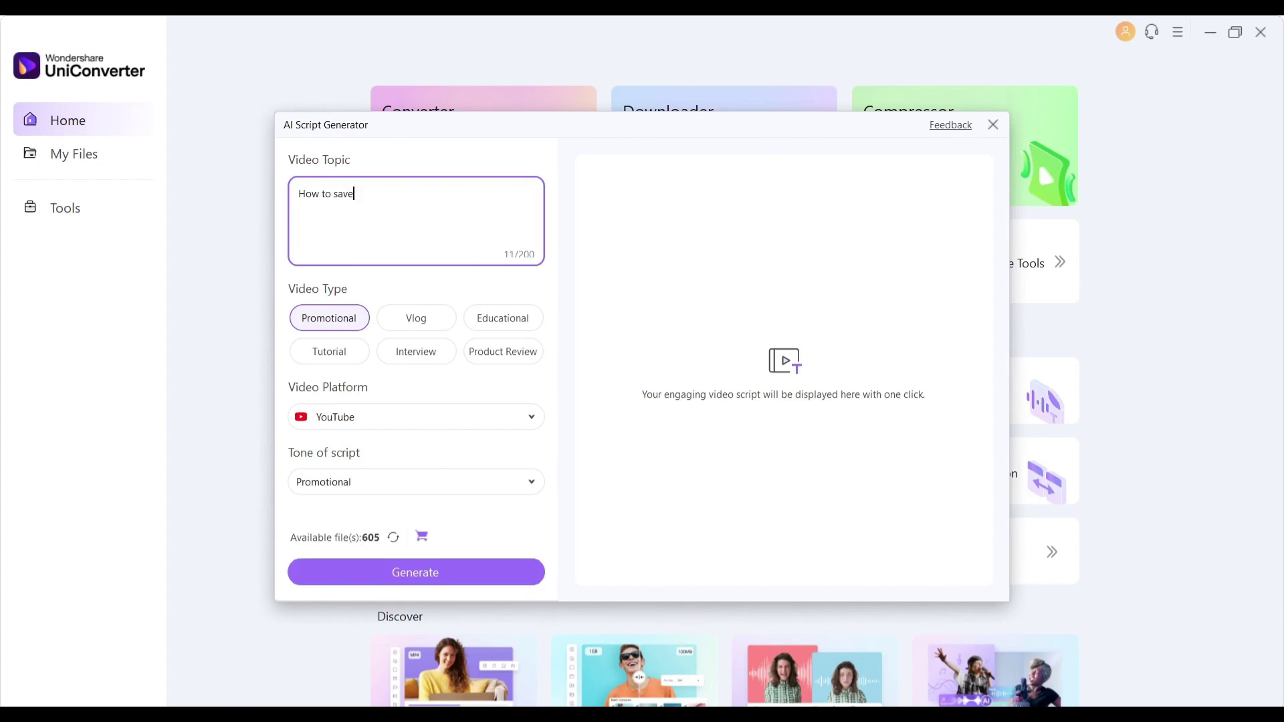
text( money in daily life)
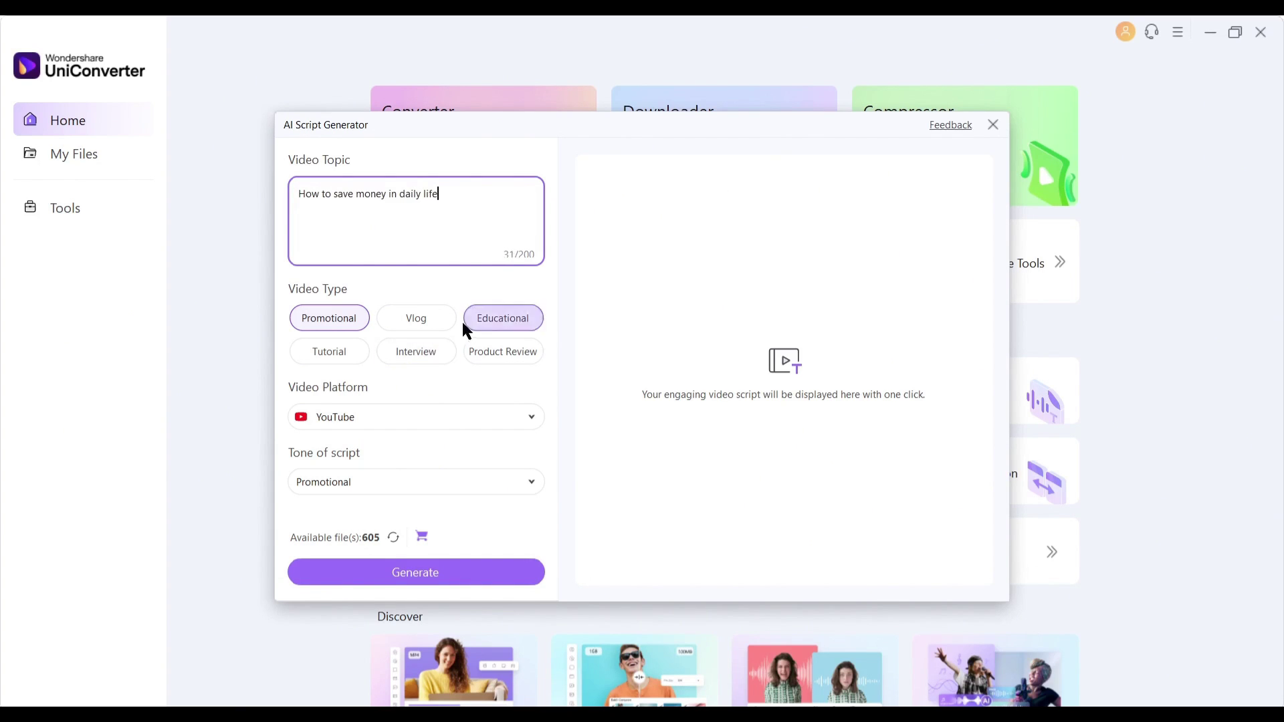
click(366, 361)
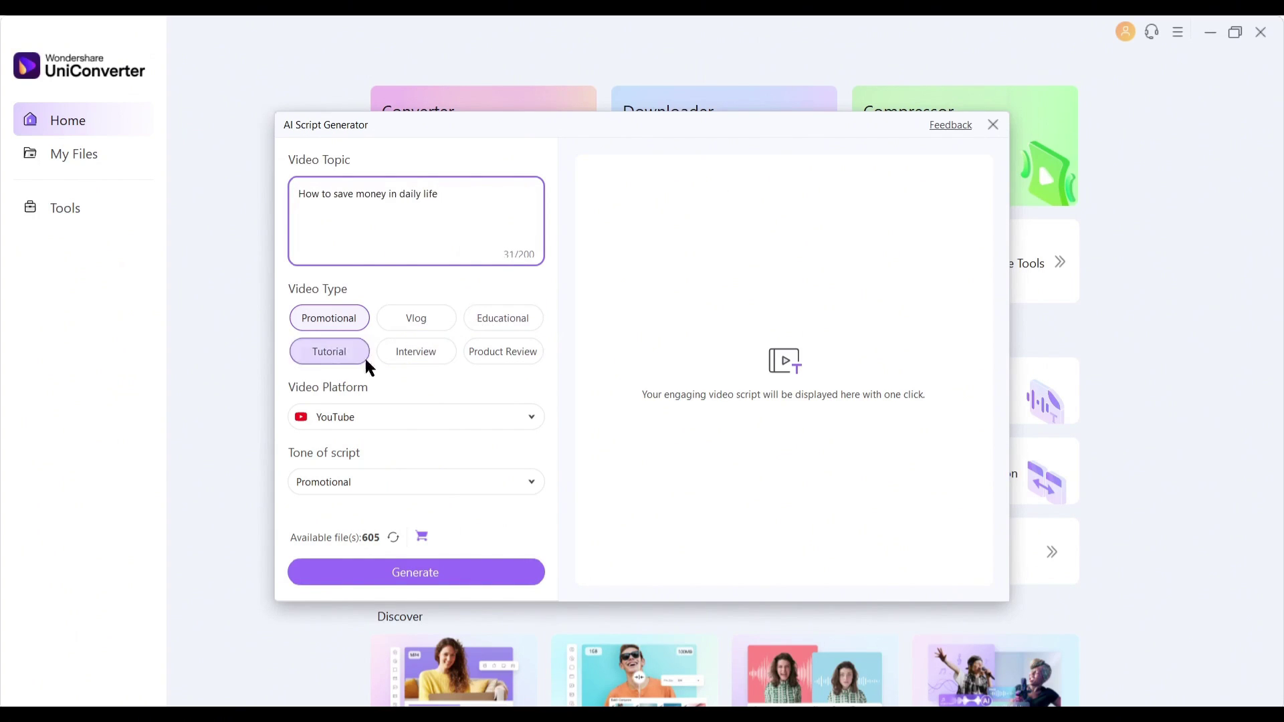
click(509, 325)
scroll(528, 368, down, 1)
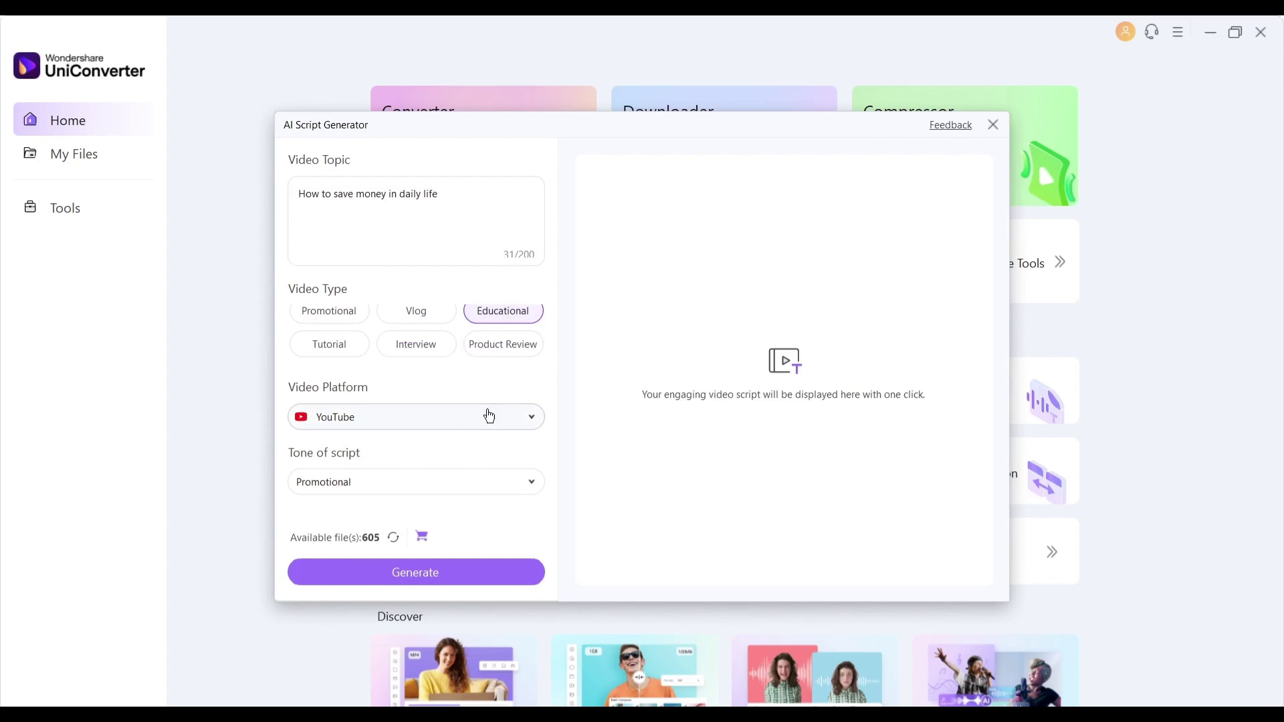
Set the script tone to Instructive and generate the script.
click(487, 483)
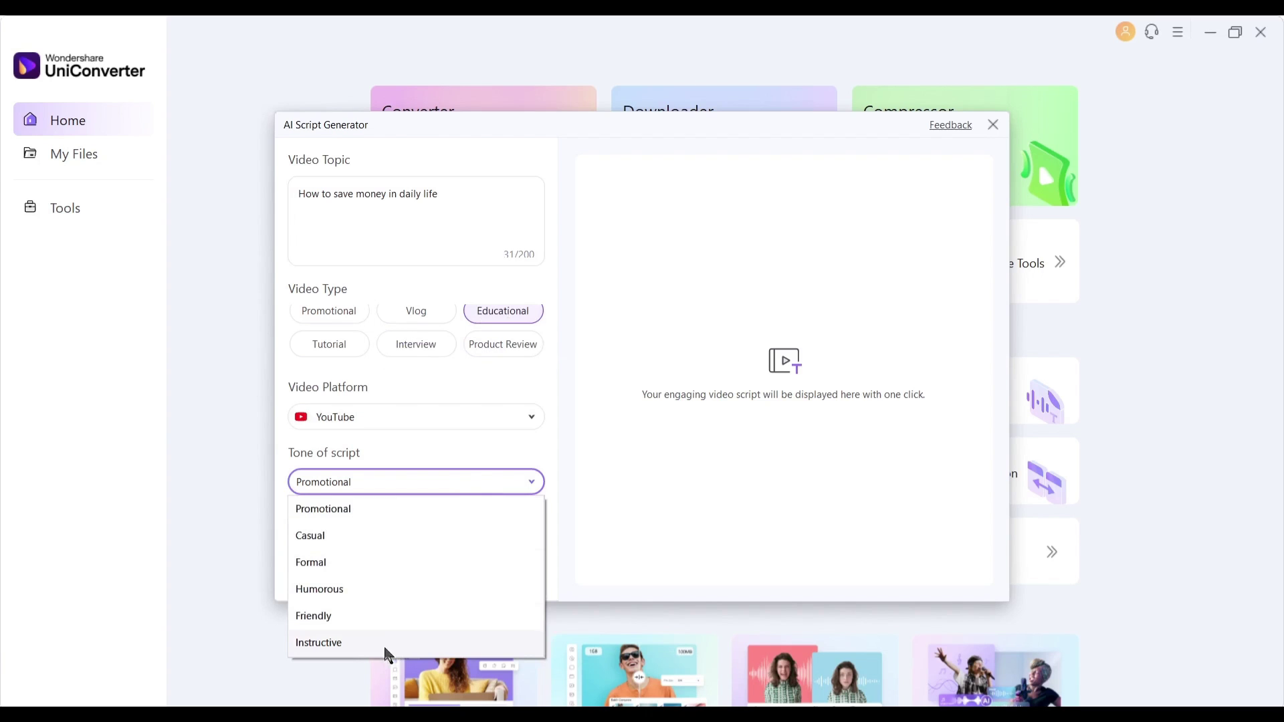
click(364, 645)
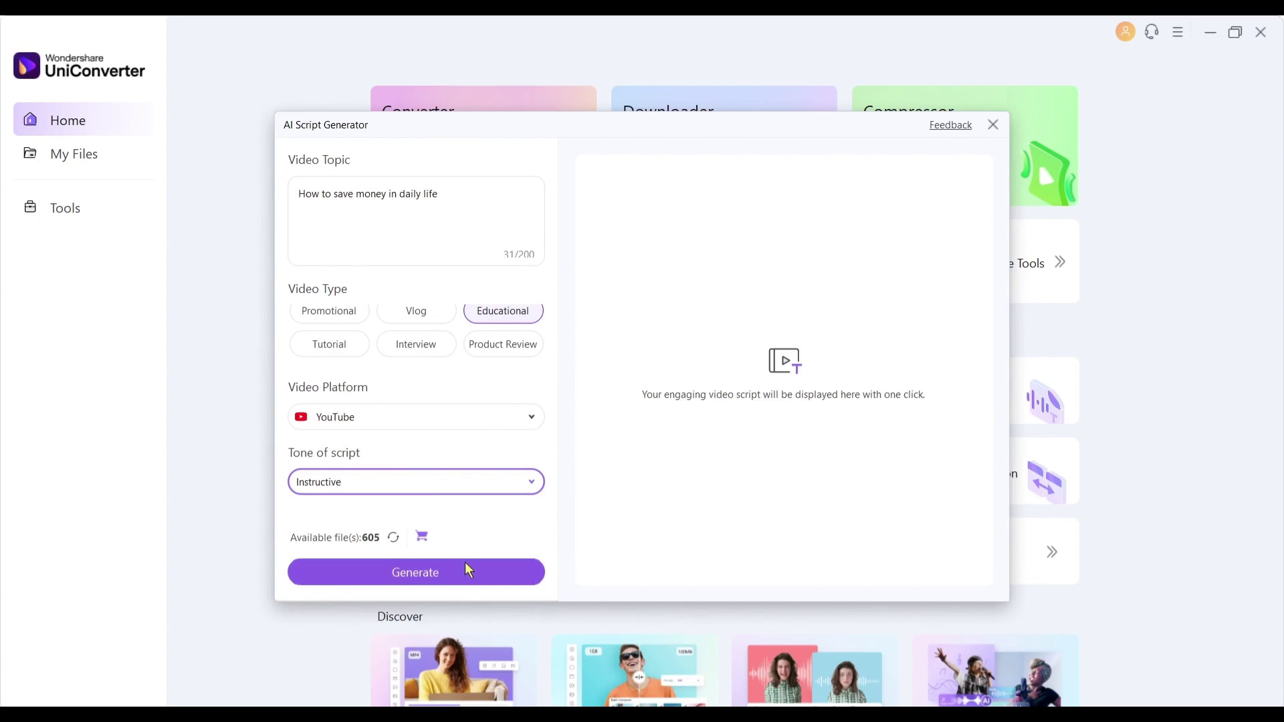
click(440, 575)
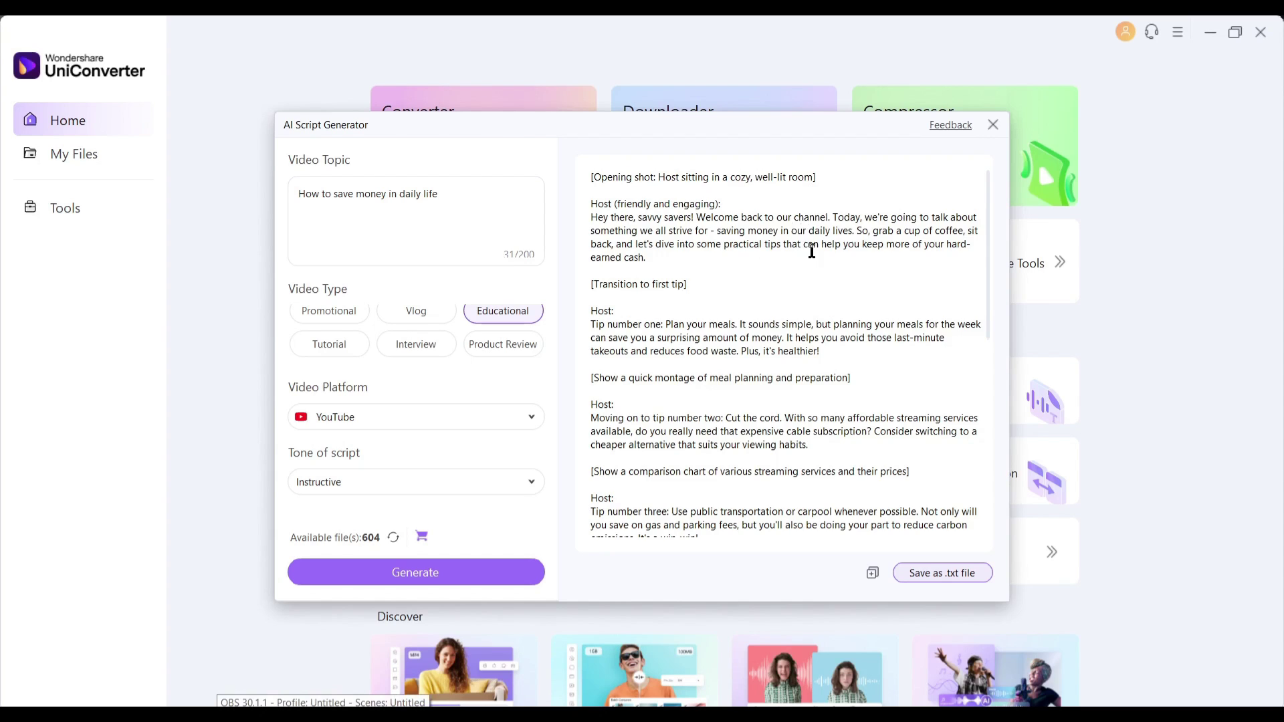
scroll(790, 305, down, 2)
scroll(790, 306, up, 2)
scroll(654, 235, down, 5)
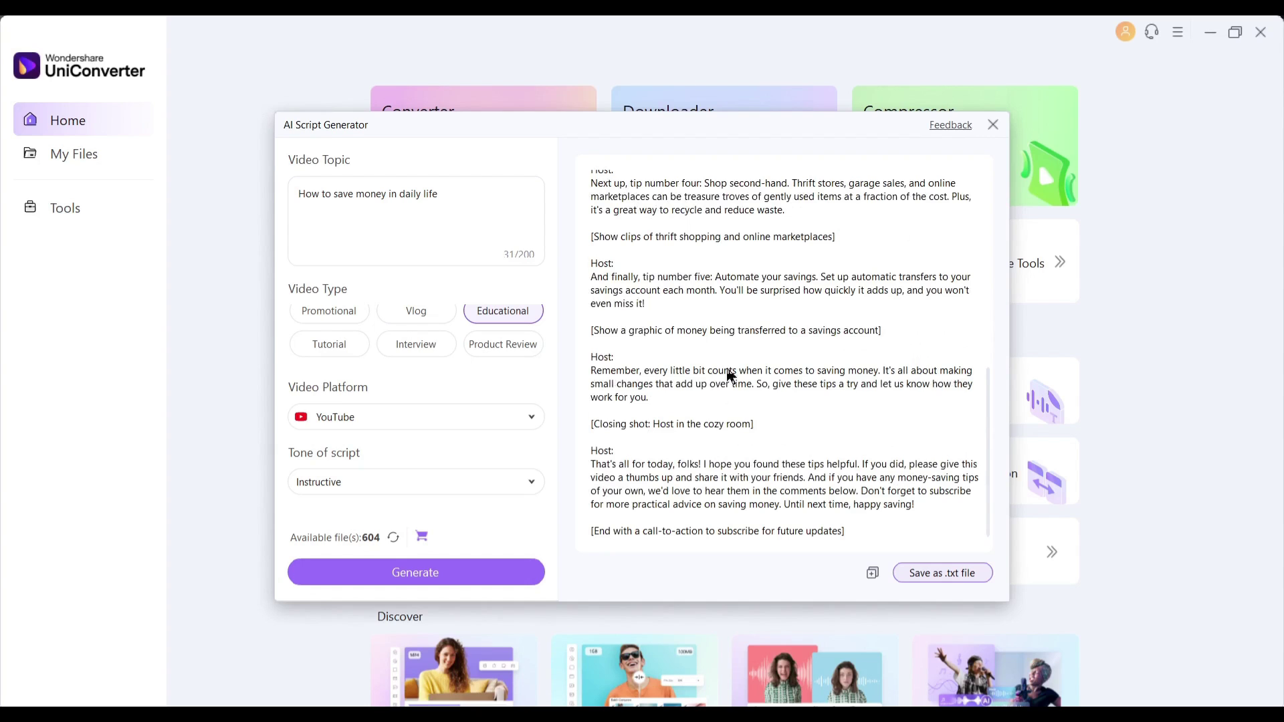
Select and copy the whole generated script, then close AI Script Generator.
key(ctrl+a)
click(817, 339)
triple_click(775, 378)
double_click(775, 378)
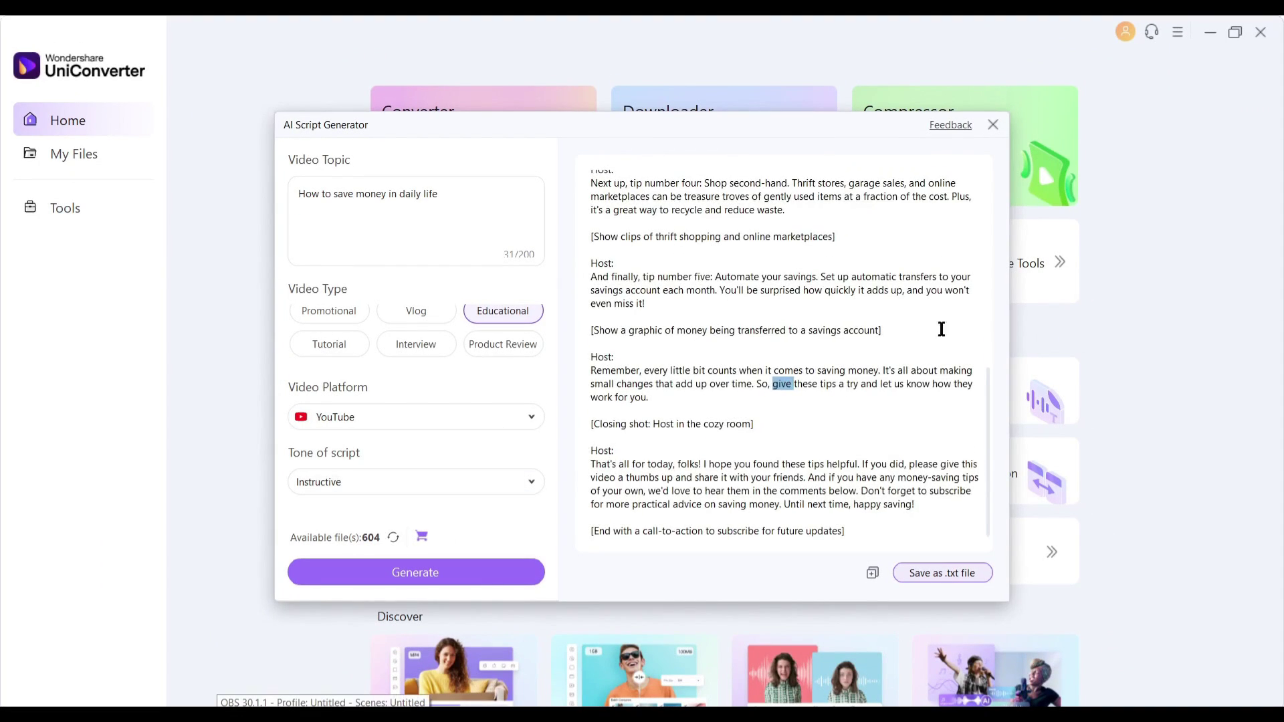
scroll(943, 327, up, 10)
click(994, 125)
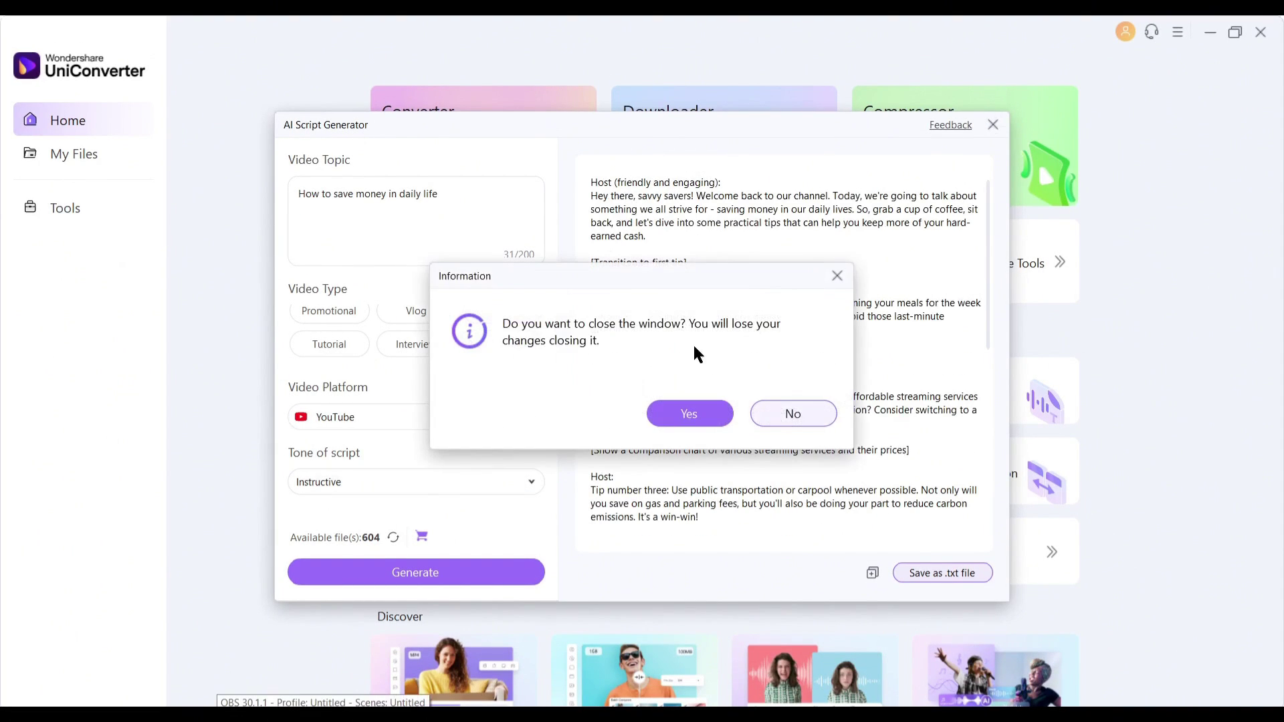
click(778, 424)
key(ctrl+a)
click(993, 125)
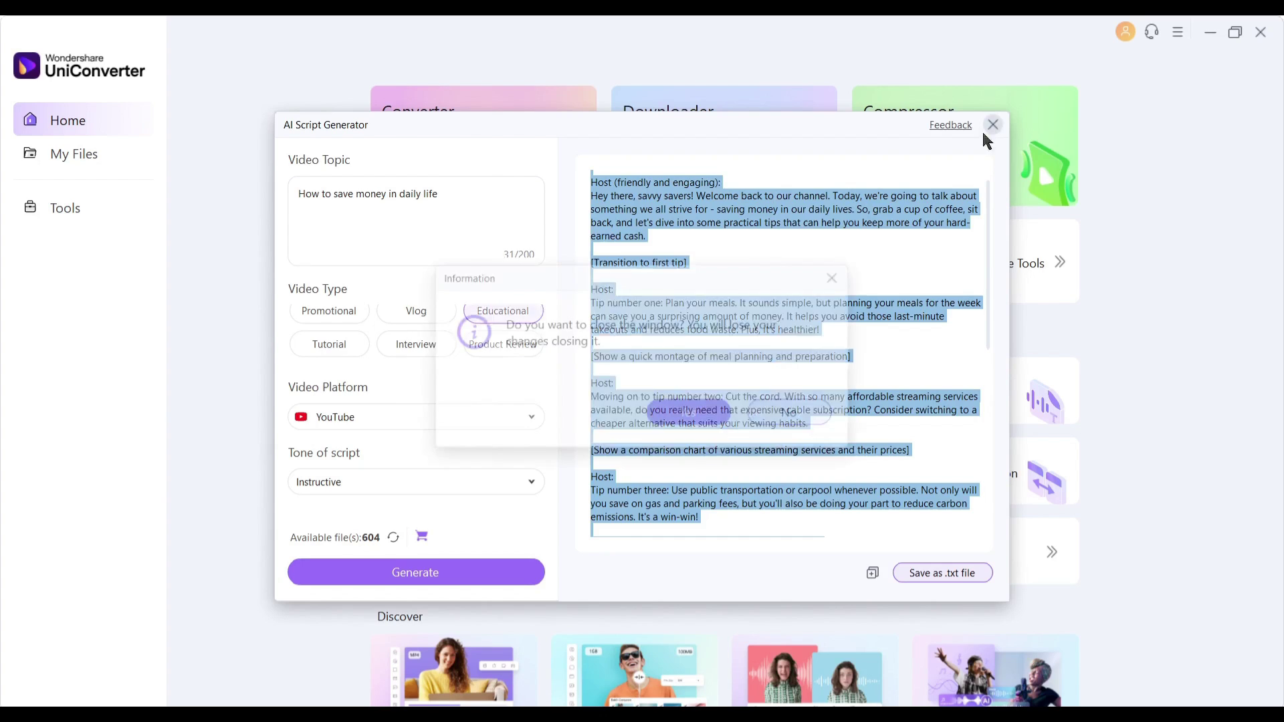
click(694, 412)
Voice the pasted saving-money script as Education with the Professional voice, then pause playback.
click(947, 396)
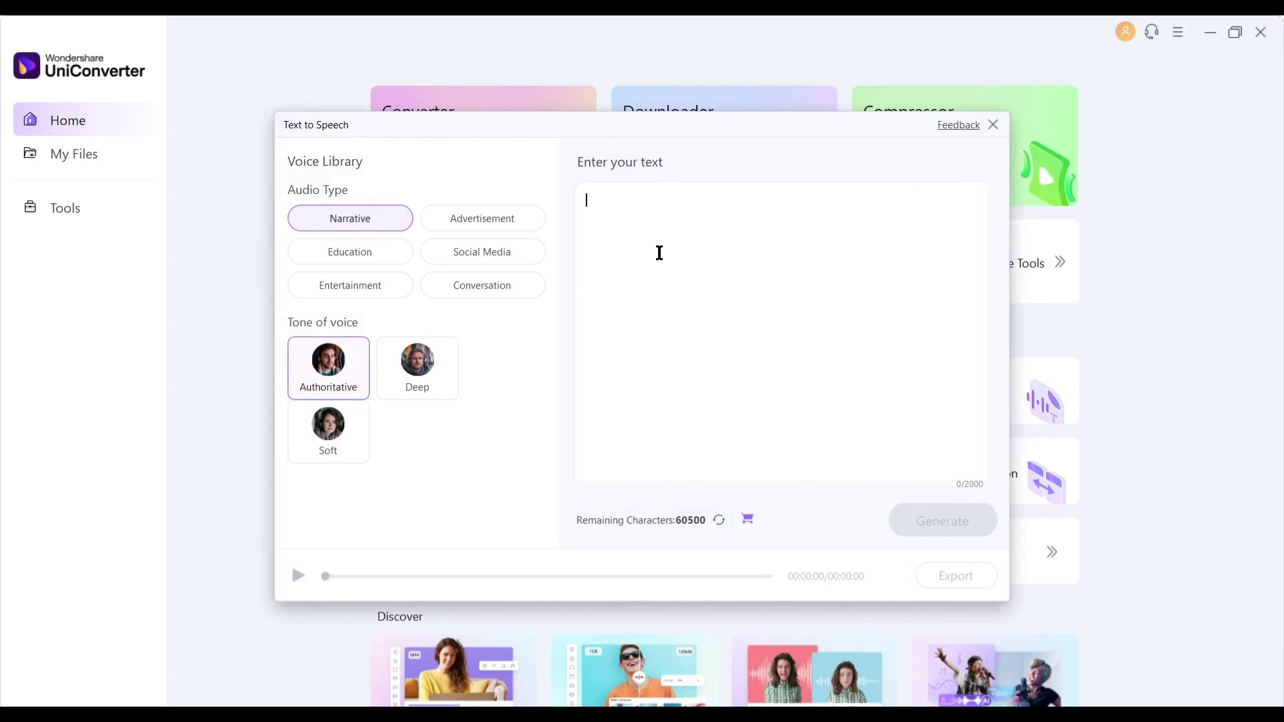
key(ctrl+v)
scroll(591, 220, up, 5)
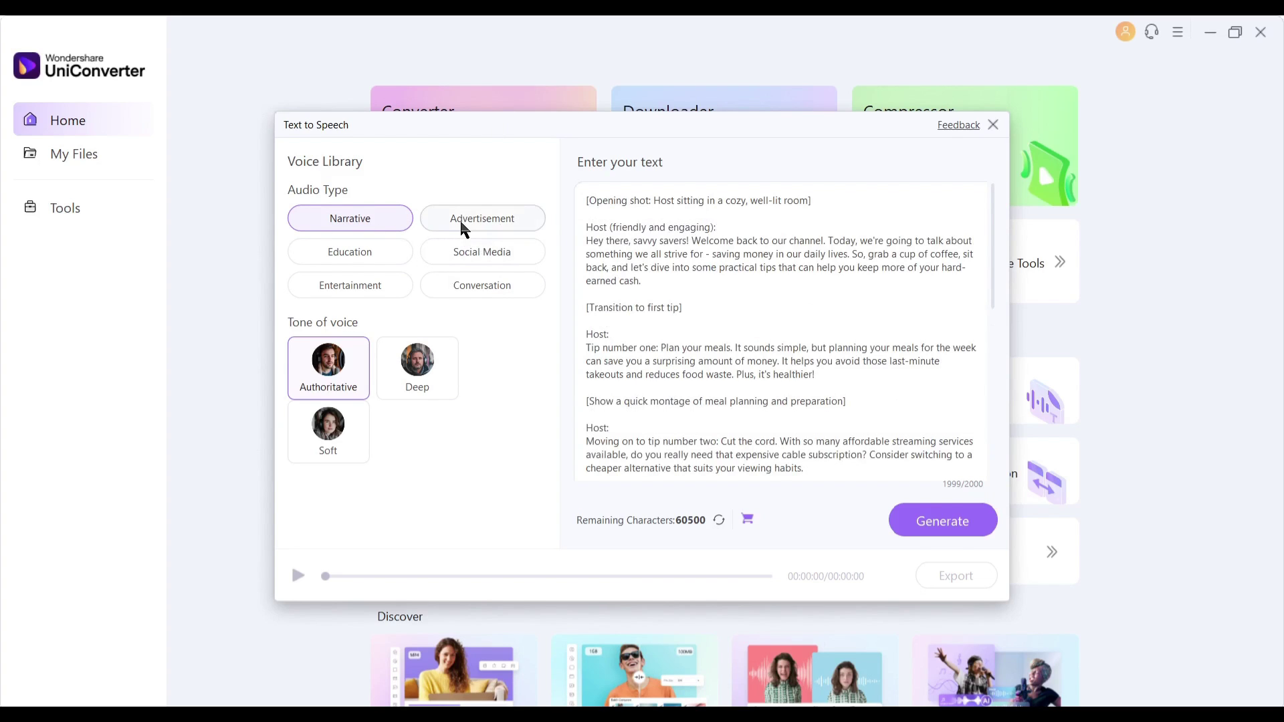
click(361, 256)
mouse_move(368, 383)
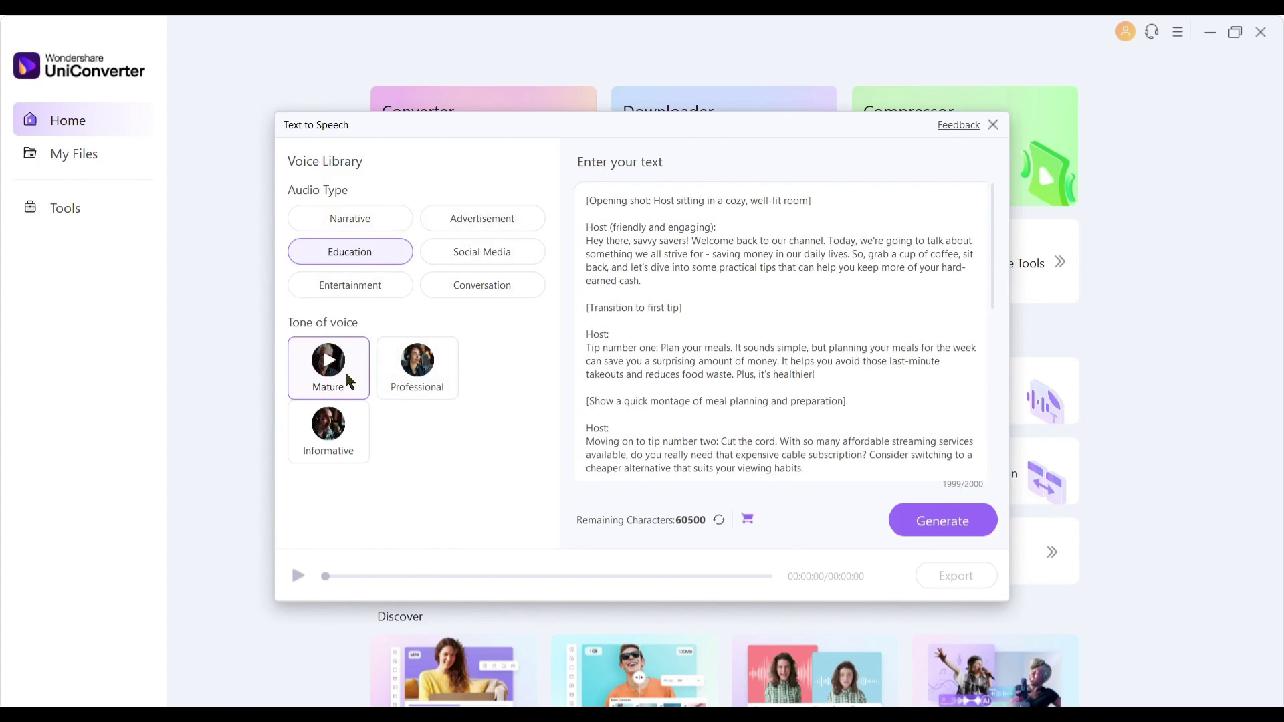
click(430, 367)
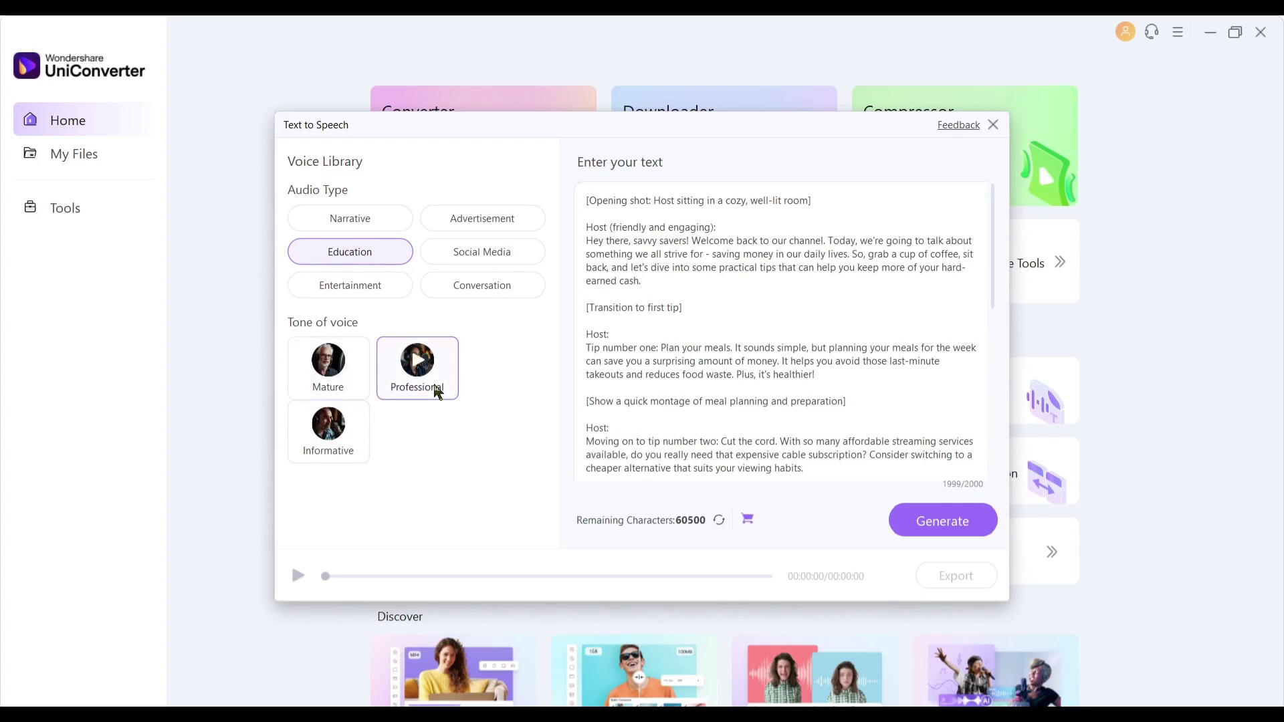
click(932, 518)
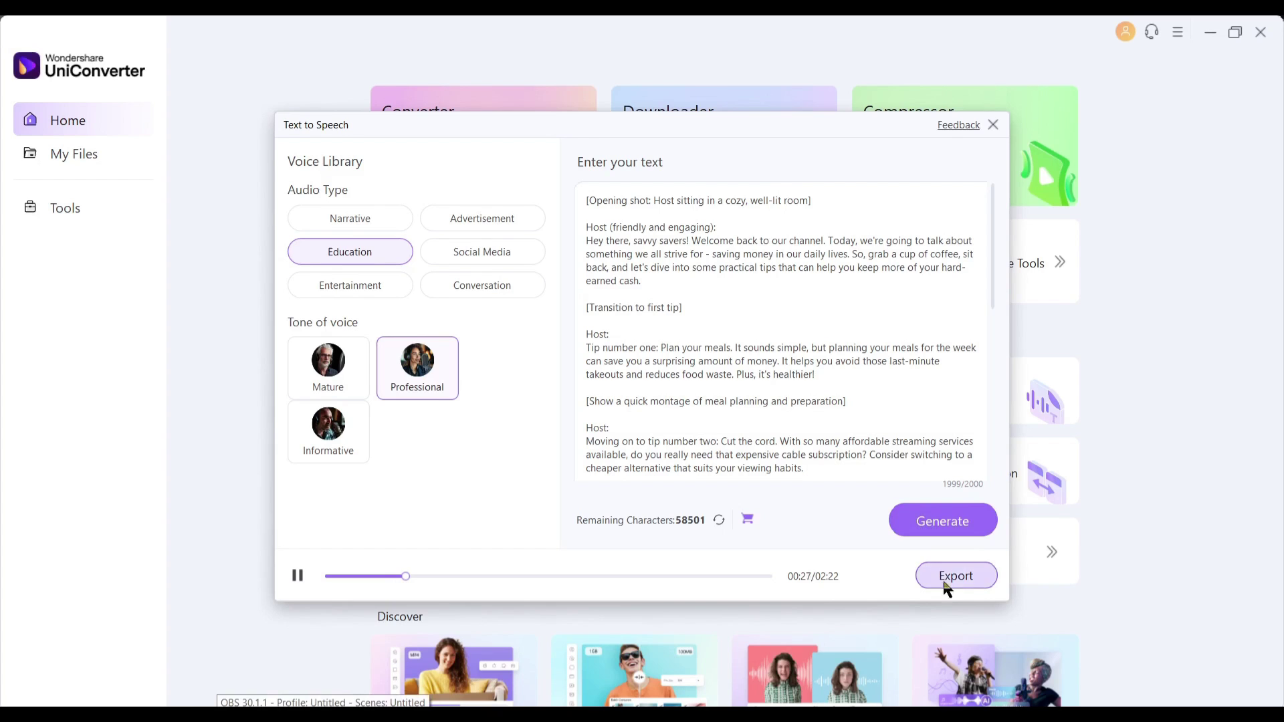
click(297, 577)
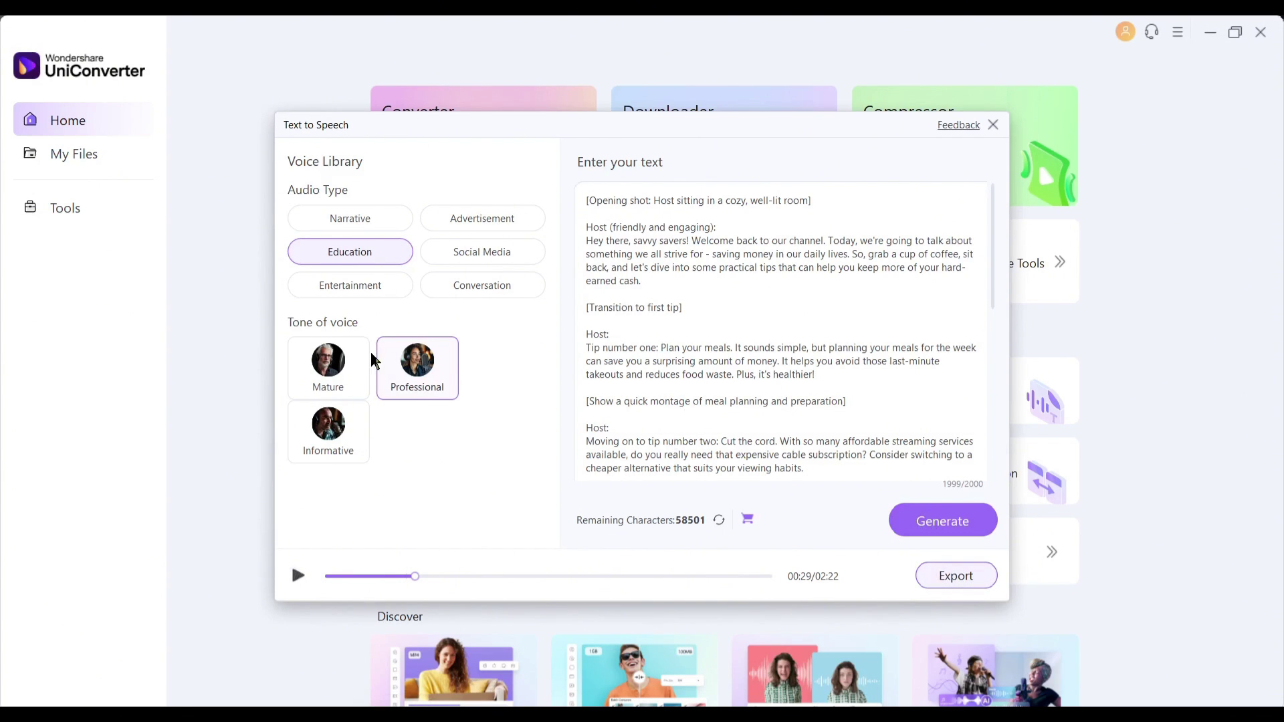
Close Text to Speech and edit the ginger tabby kitten prompt in AI Thumbnail Maker.
click(994, 126)
click(659, 411)
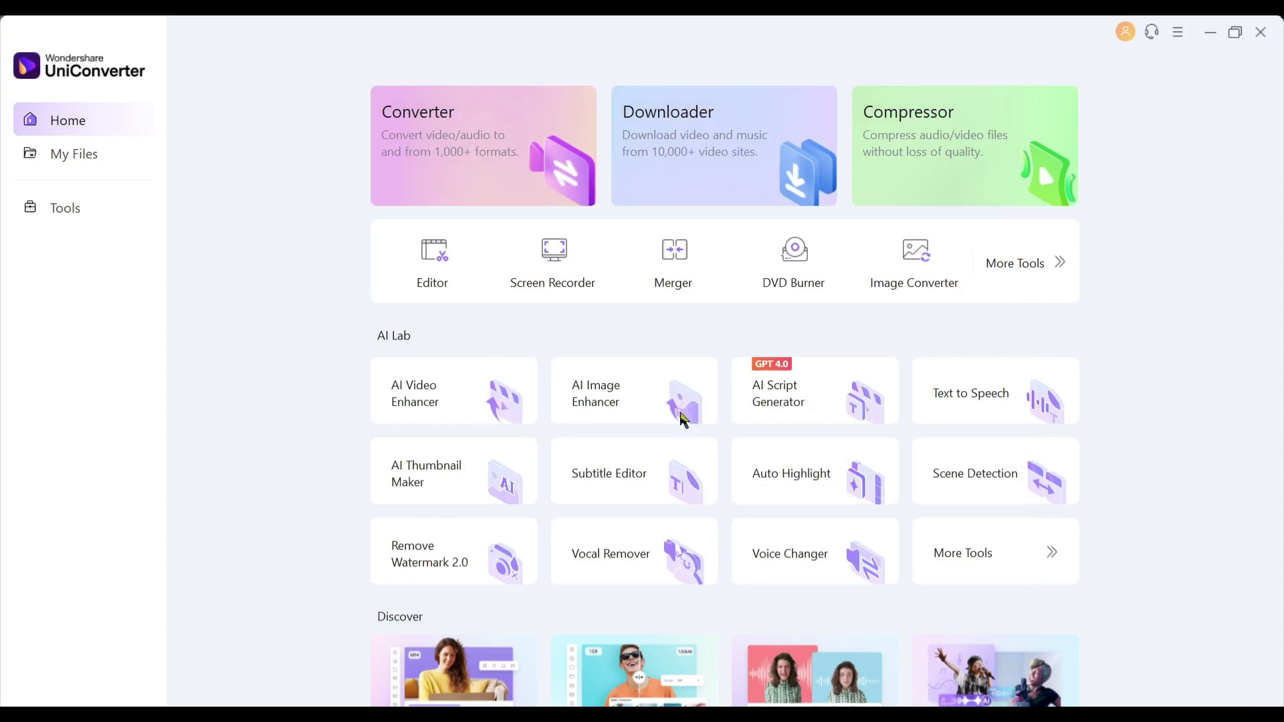
click(451, 472)
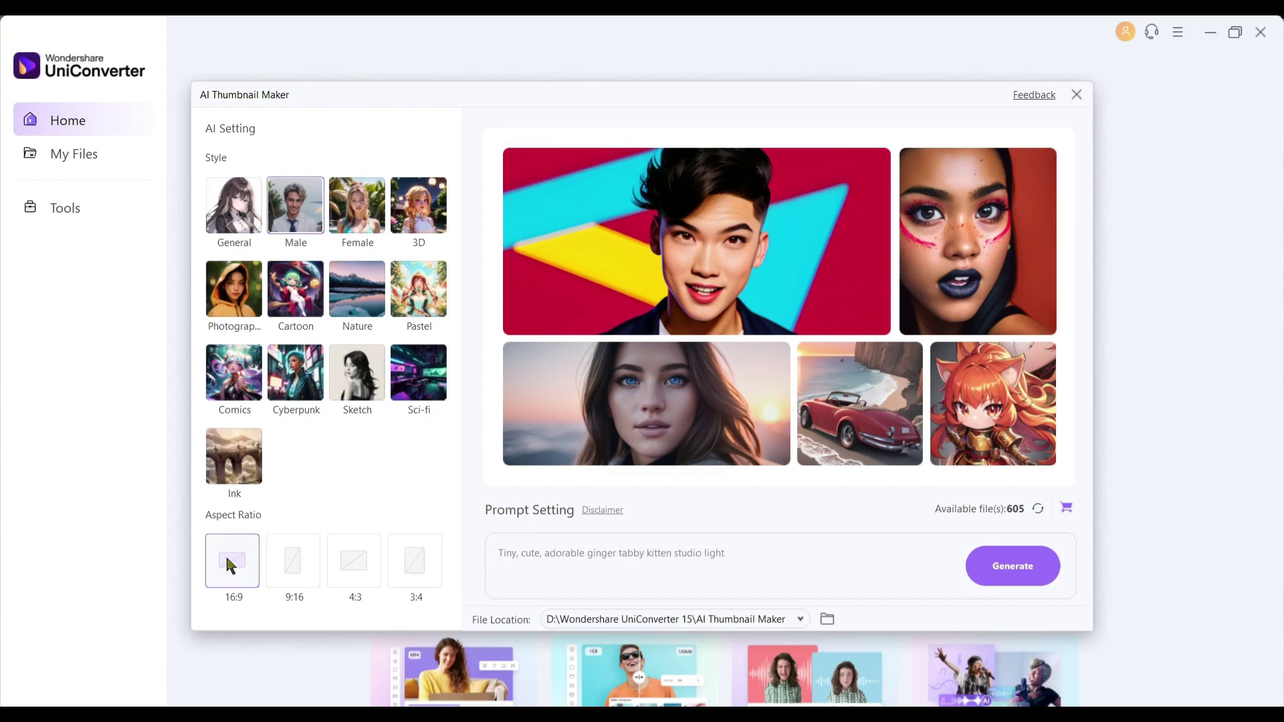
click(566, 569)
double_click(566, 554)
click(760, 565)
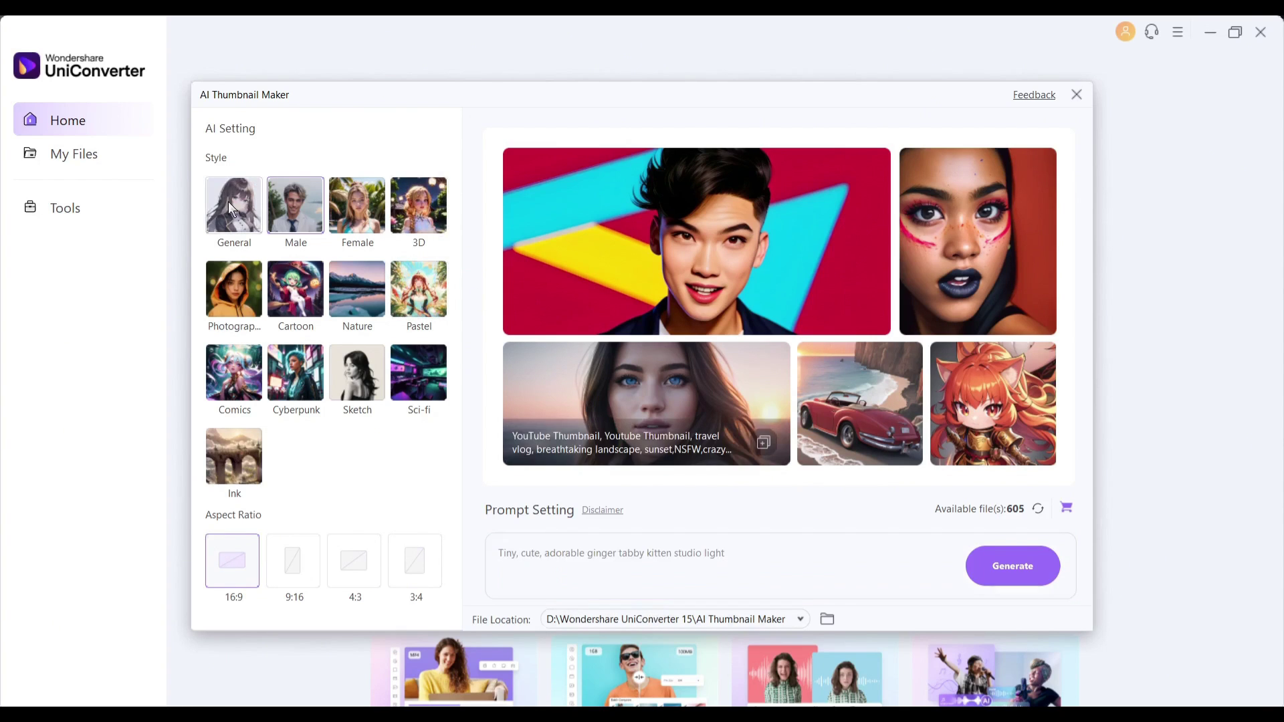
Generate General-style 16:9 kitten thumbnails, preview the results, then close the thumbnail maker.
click(788, 543)
click(1011, 568)
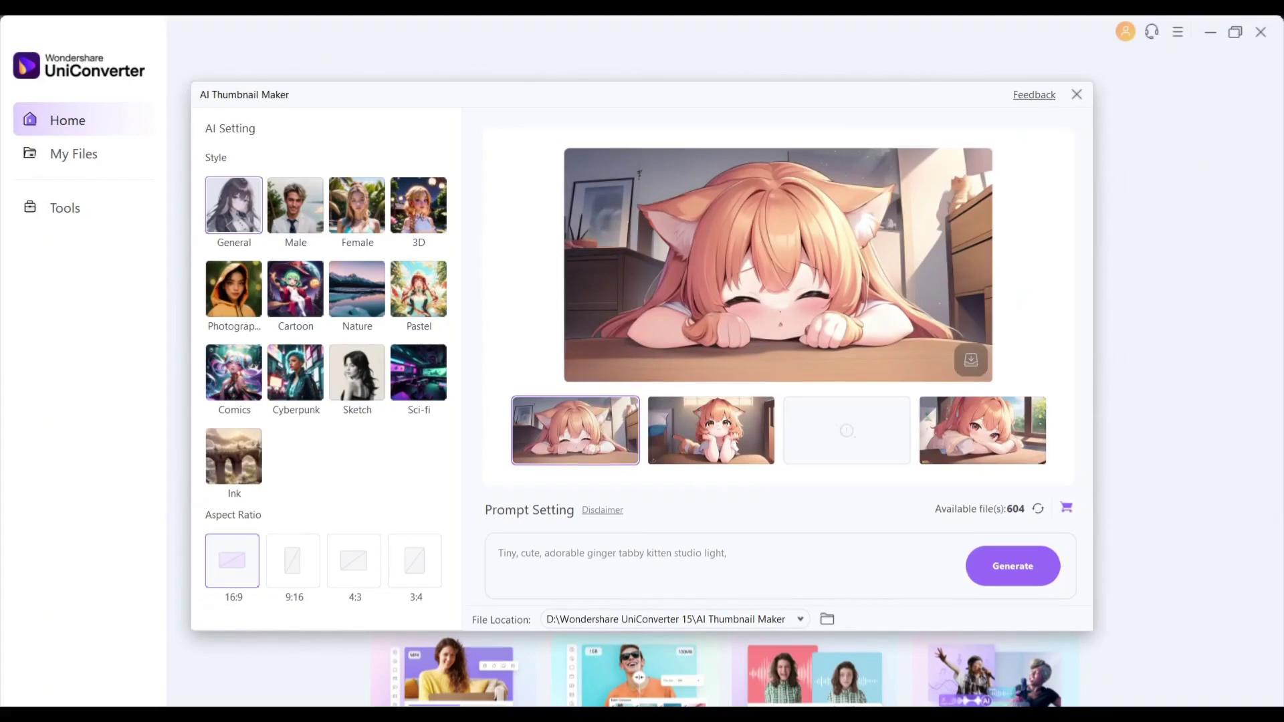
click(692, 430)
click(616, 440)
click(711, 431)
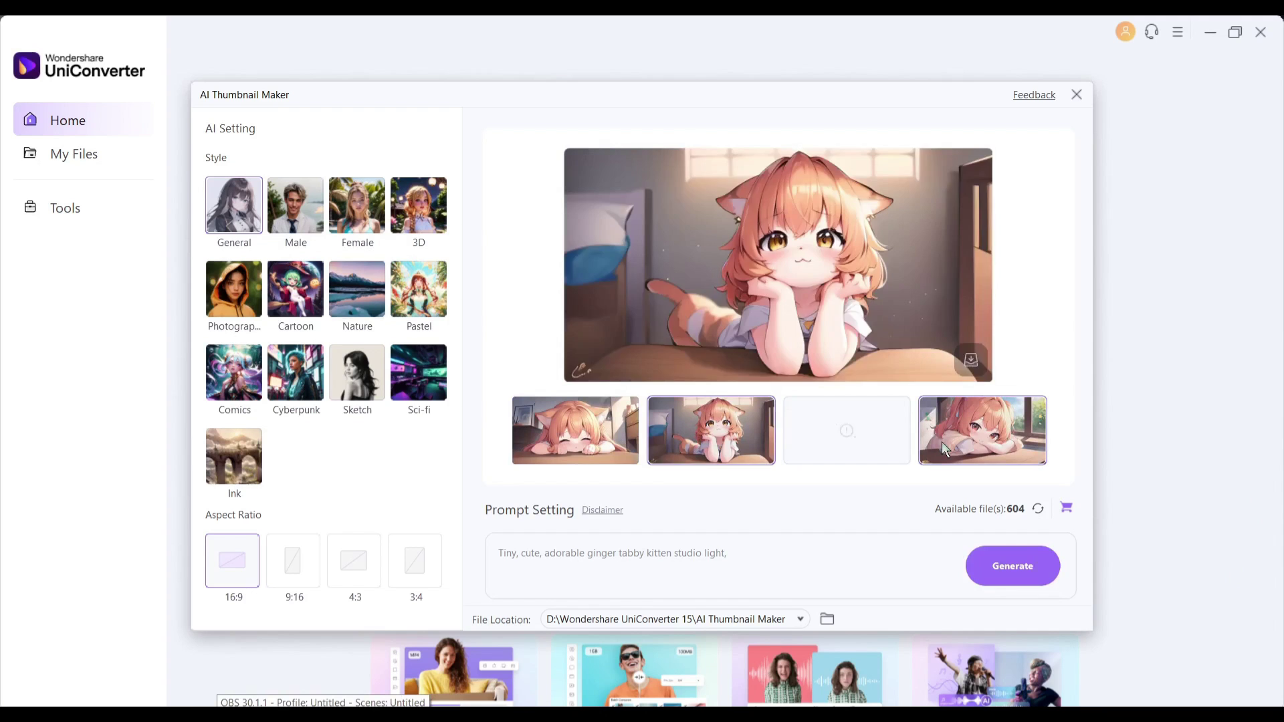
click(942, 441)
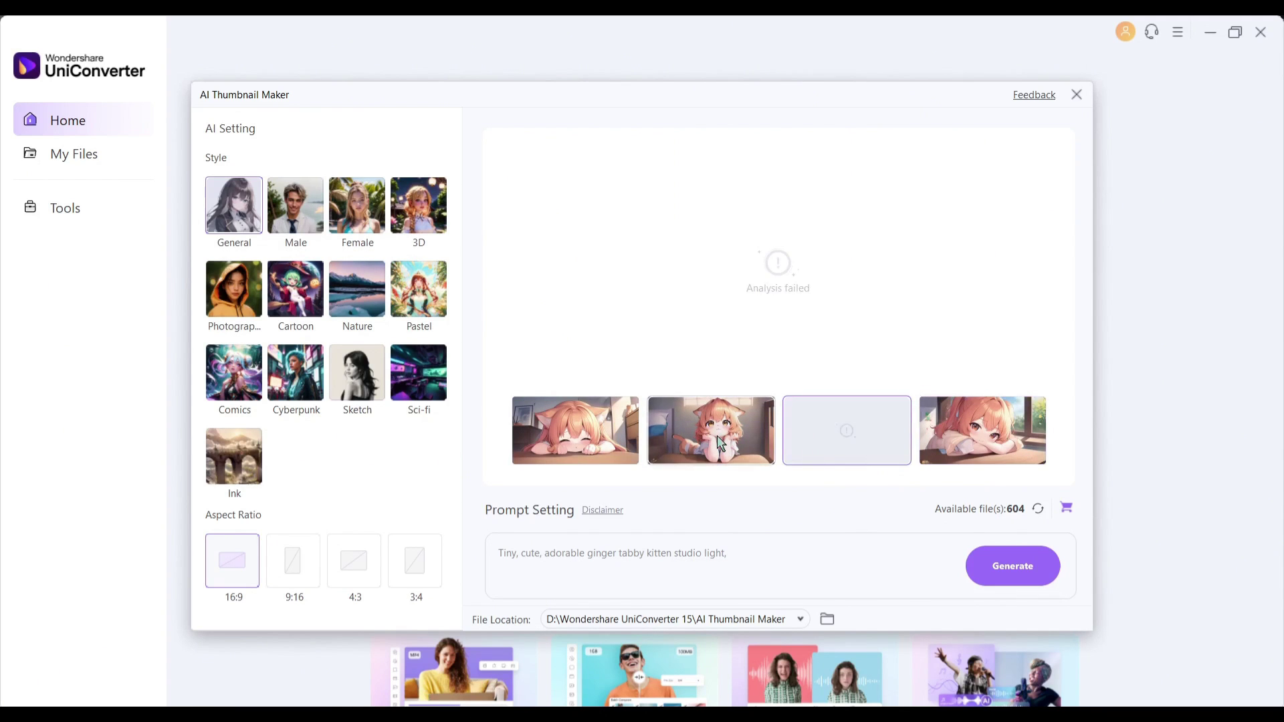
click(1077, 95)
click(652, 415)
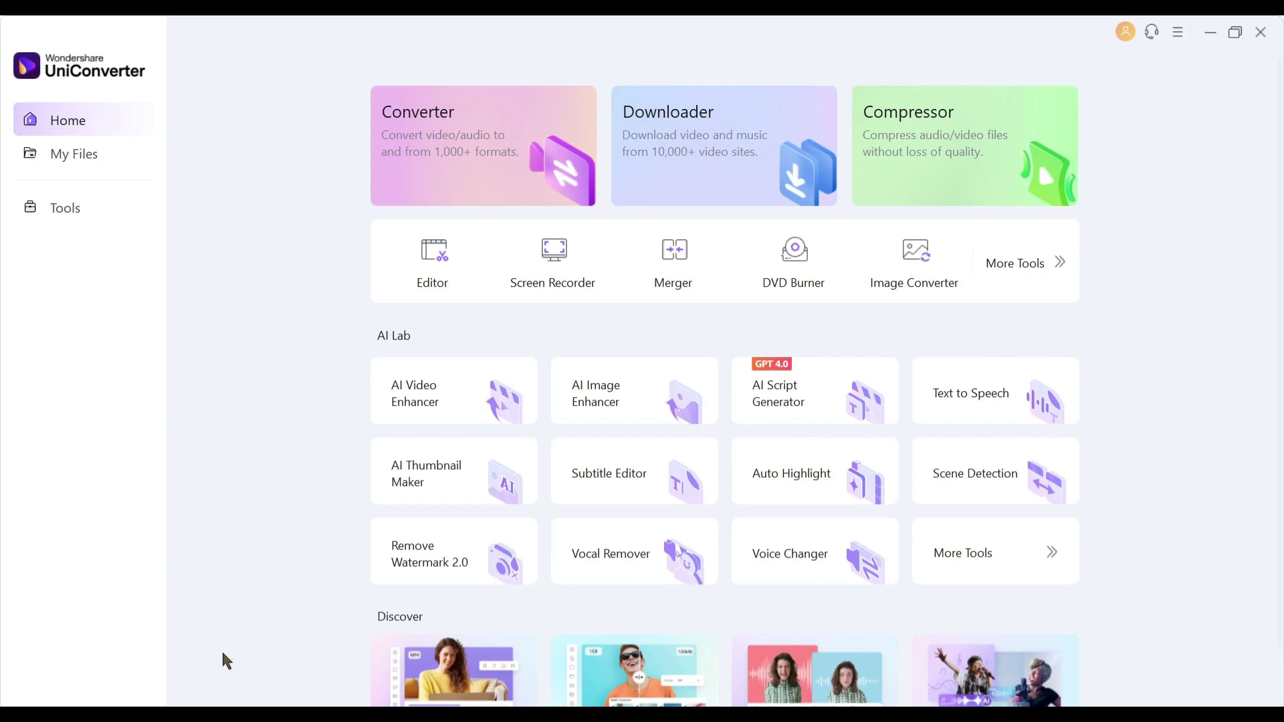
Add the pixverse anime video to Remove Watermark 2.0, mark its bottom-right watermark, and preview the removal.
click(453, 569)
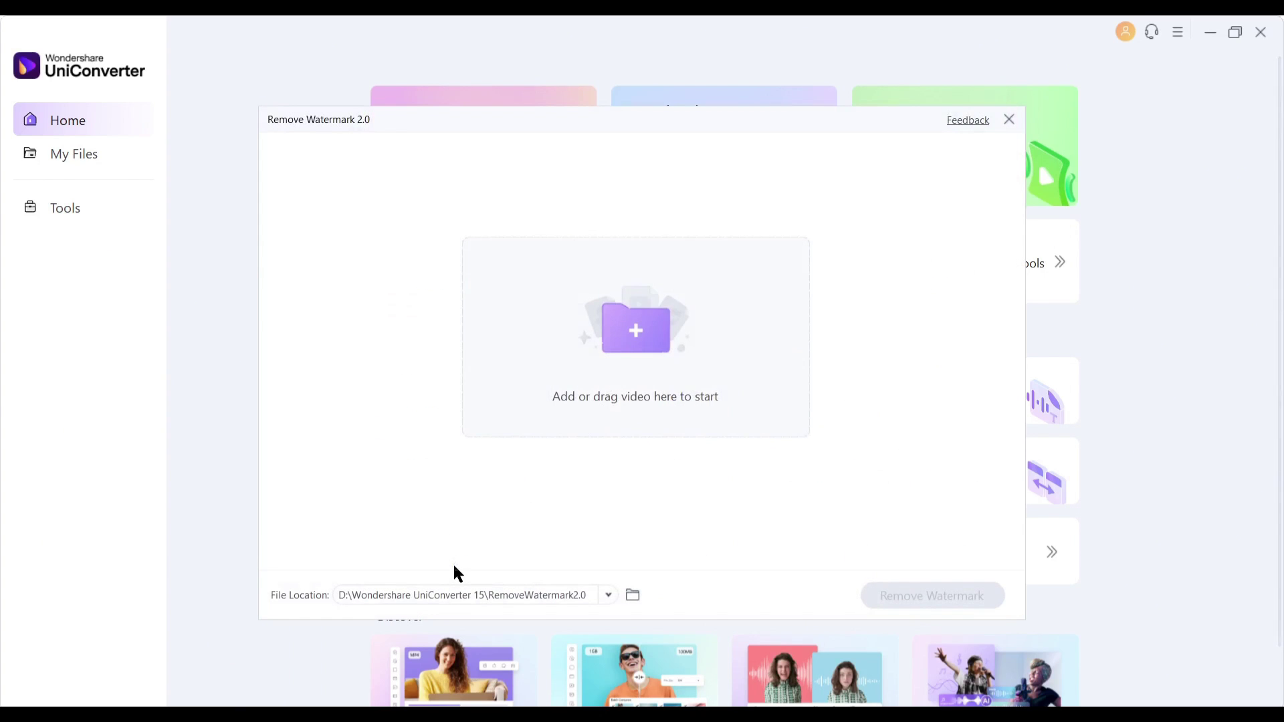
click(667, 358)
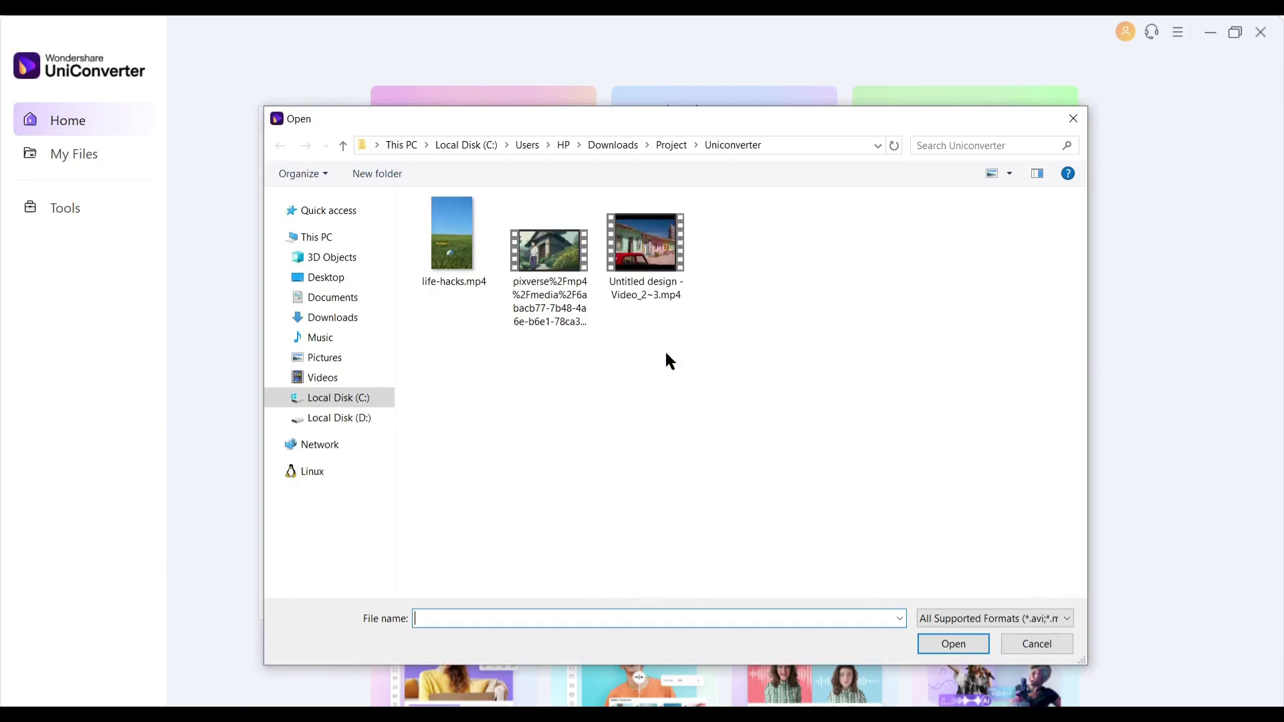
double_click(544, 260)
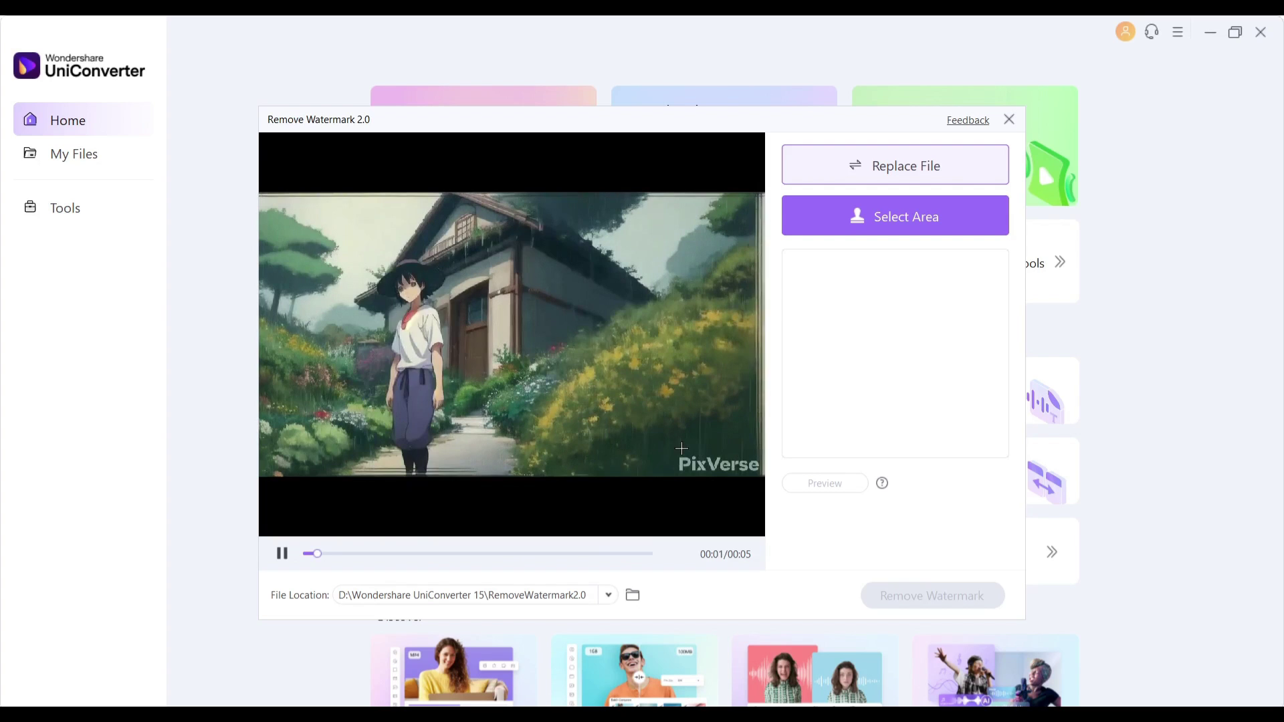
drag(677, 450, 763, 475)
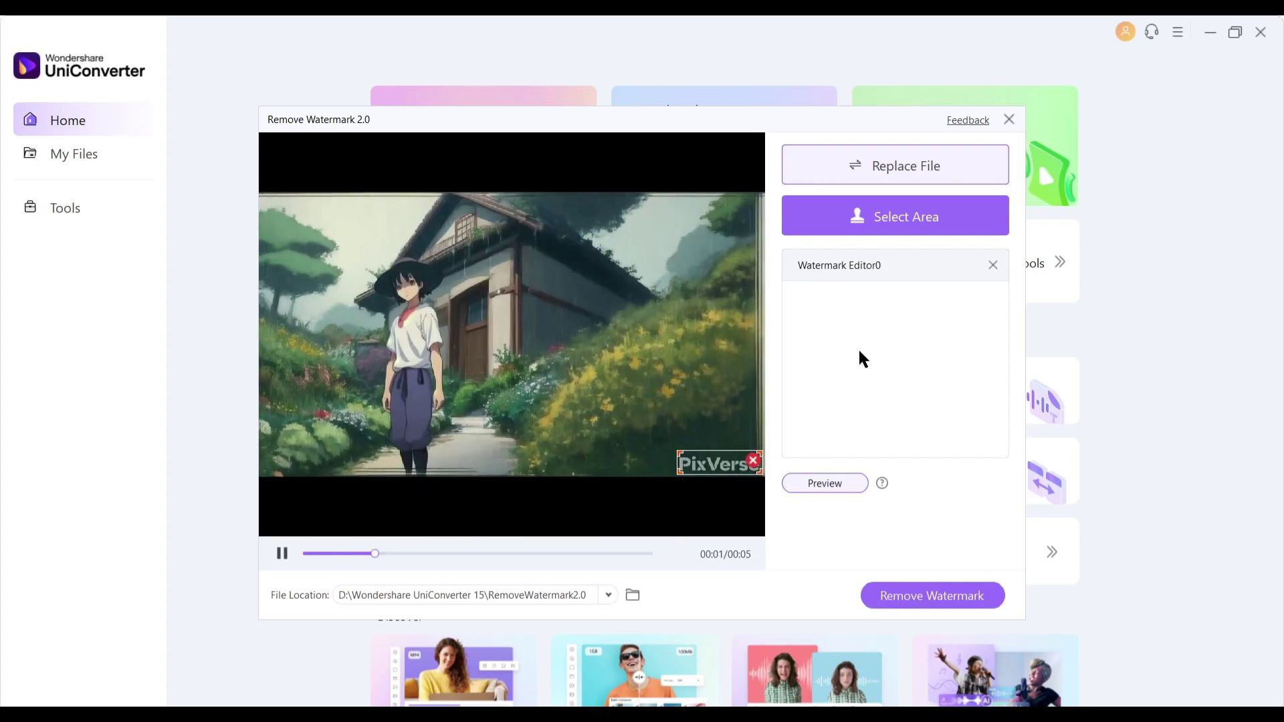
click(846, 484)
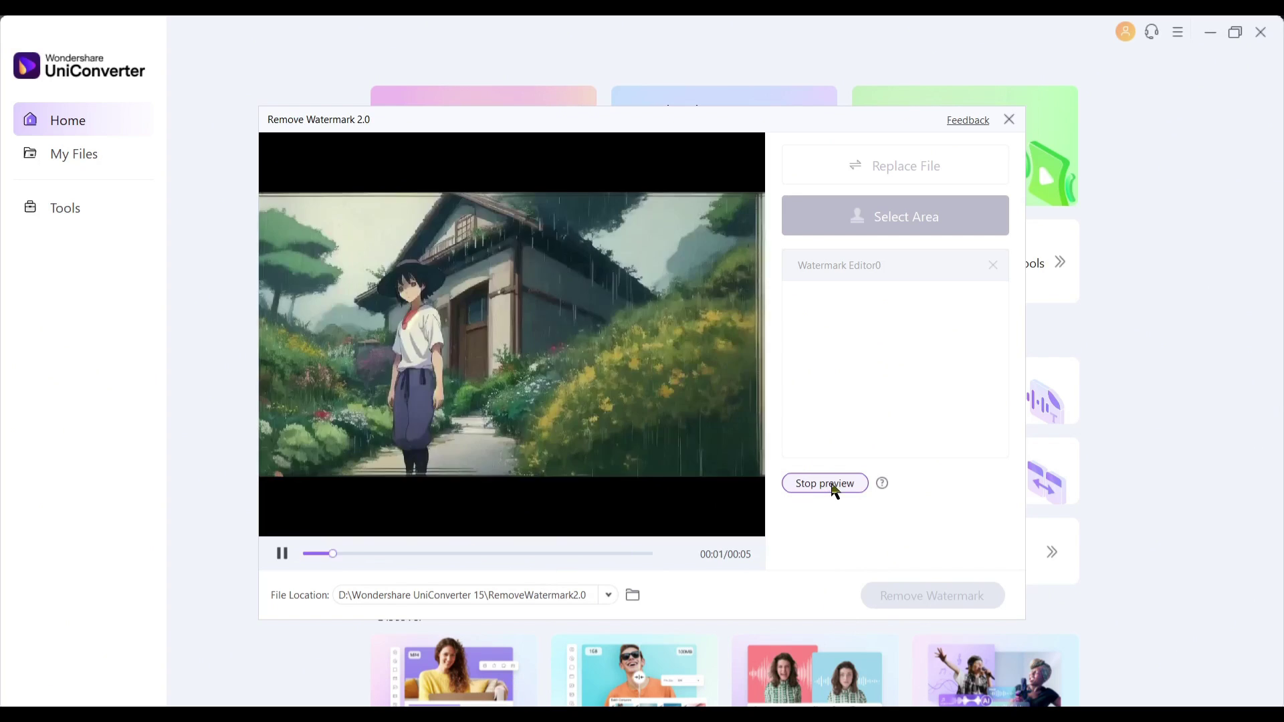
click(826, 489)
Export the watermark-free clip to the RemoveWatermark2.0 folder, then close Remove Watermark 2.0.
click(914, 591)
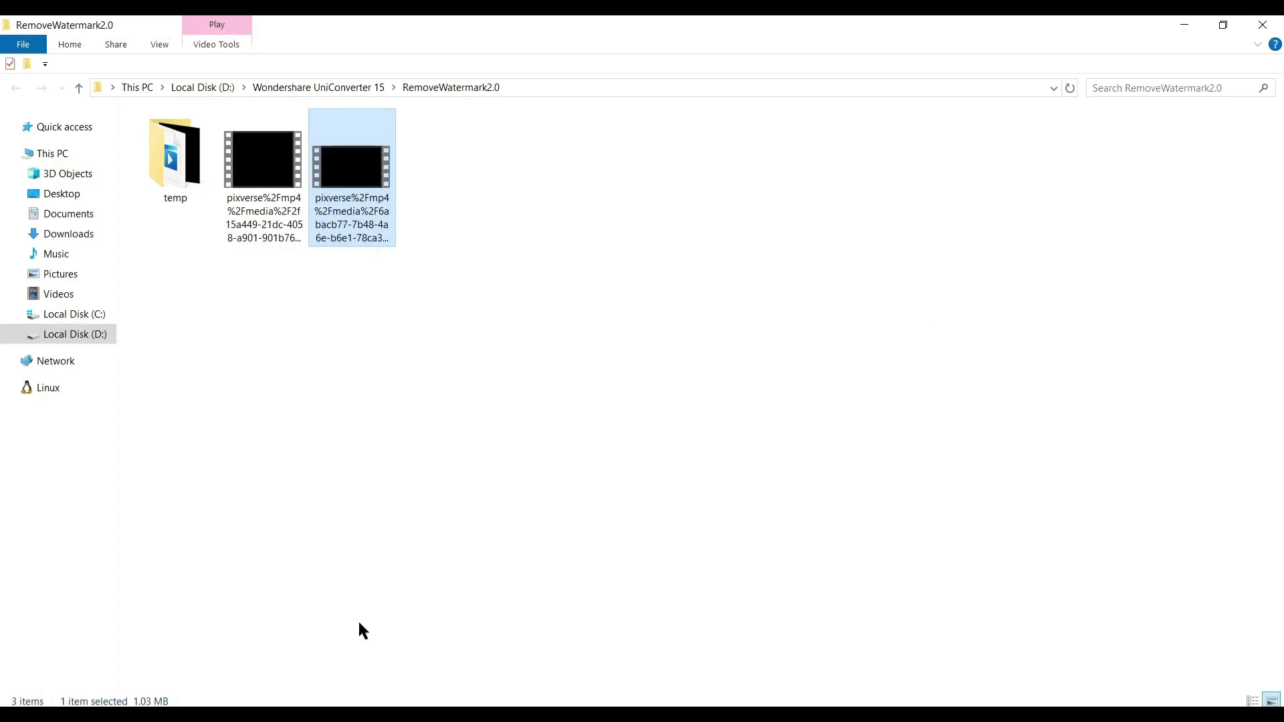
key(alt+Tab)
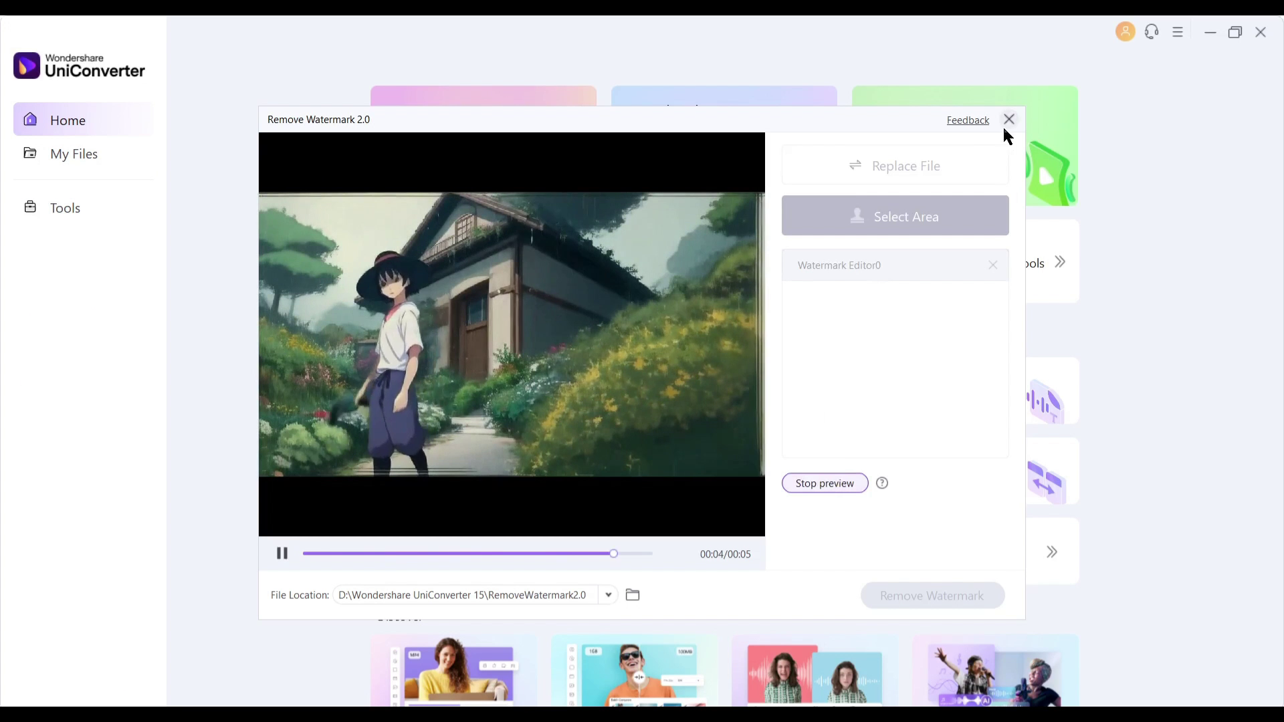
click(1009, 119)
click(671, 407)
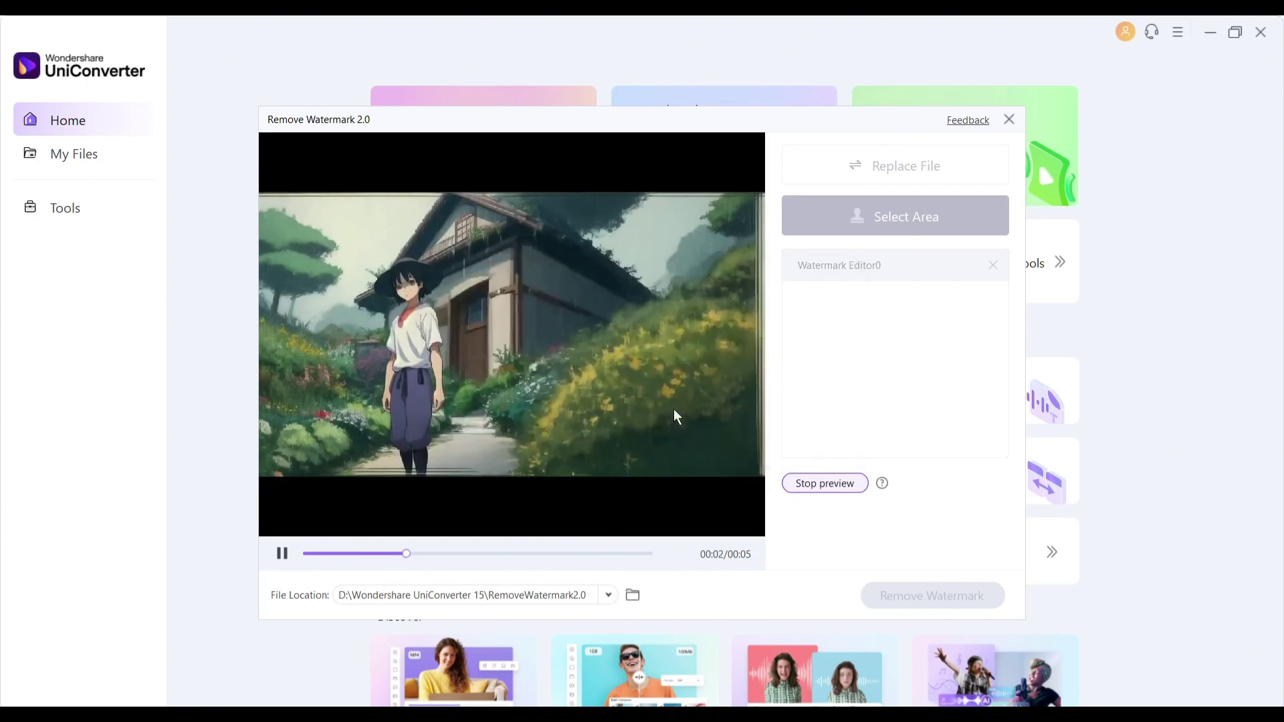
Open the AI Lab More Tools card to show every video, audio and AI tool.
scroll(942, 461, down, 1)
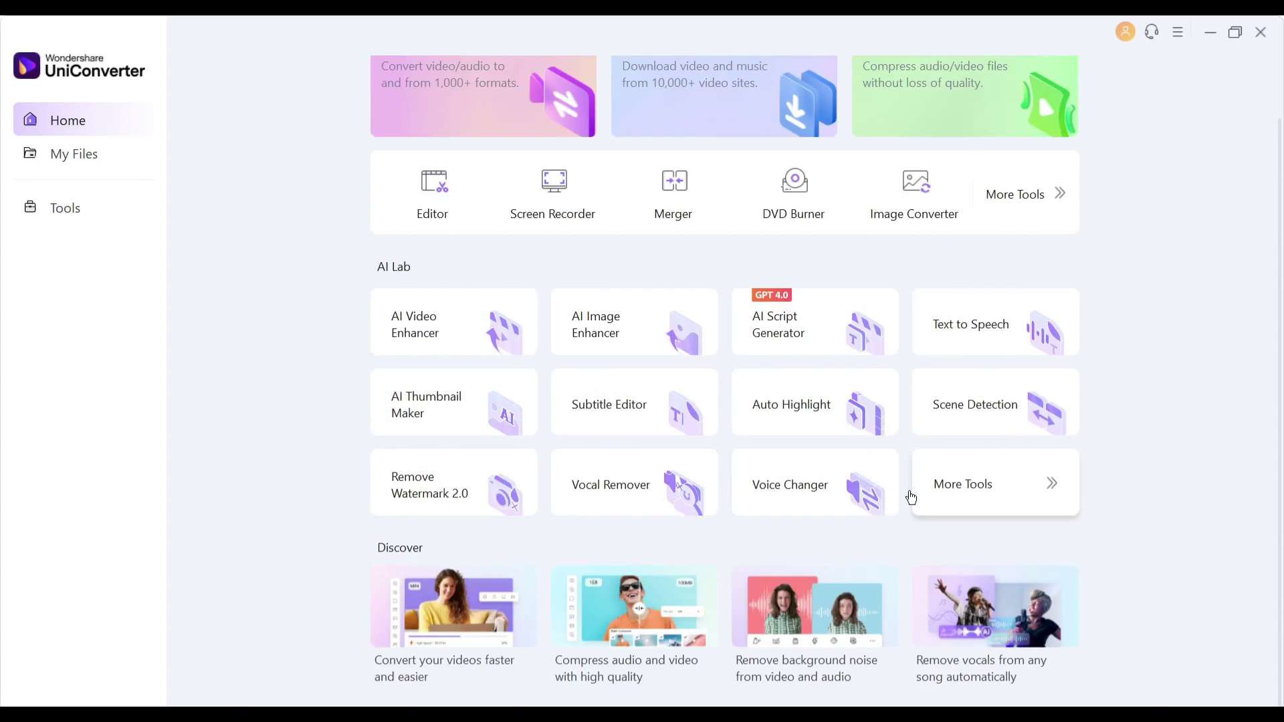
click(999, 488)
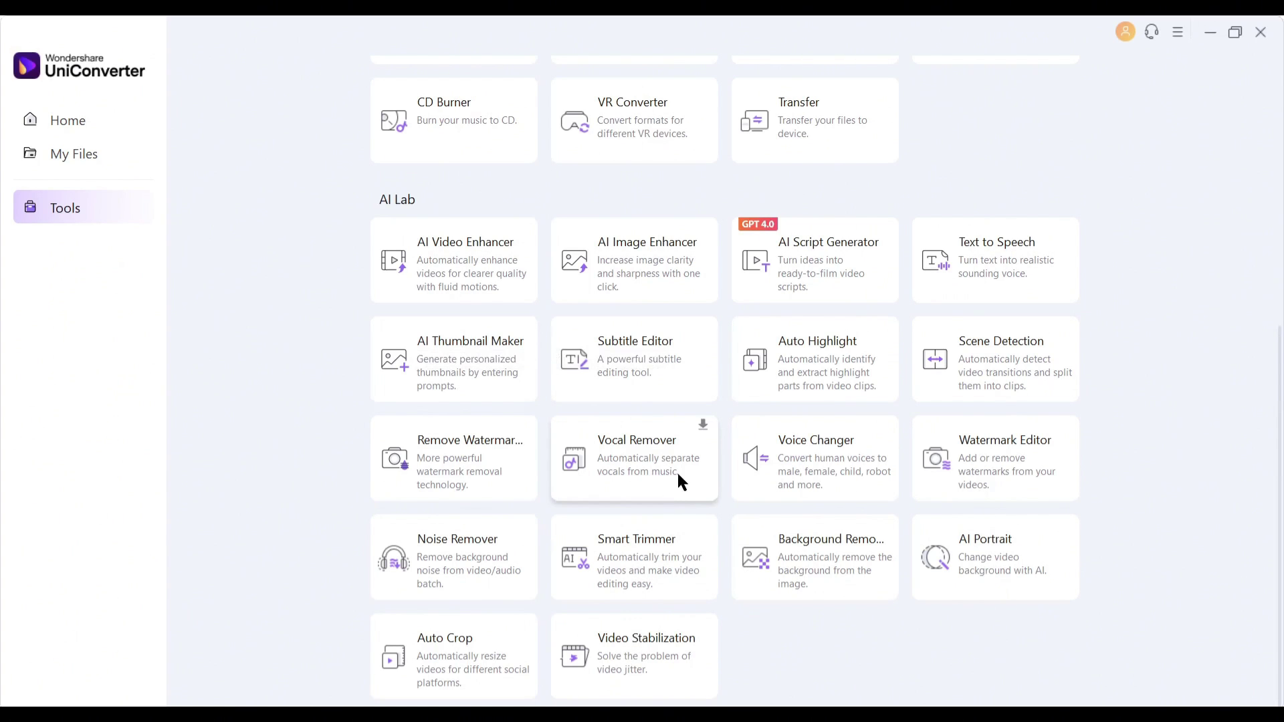
scroll(679, 476, up, 6)
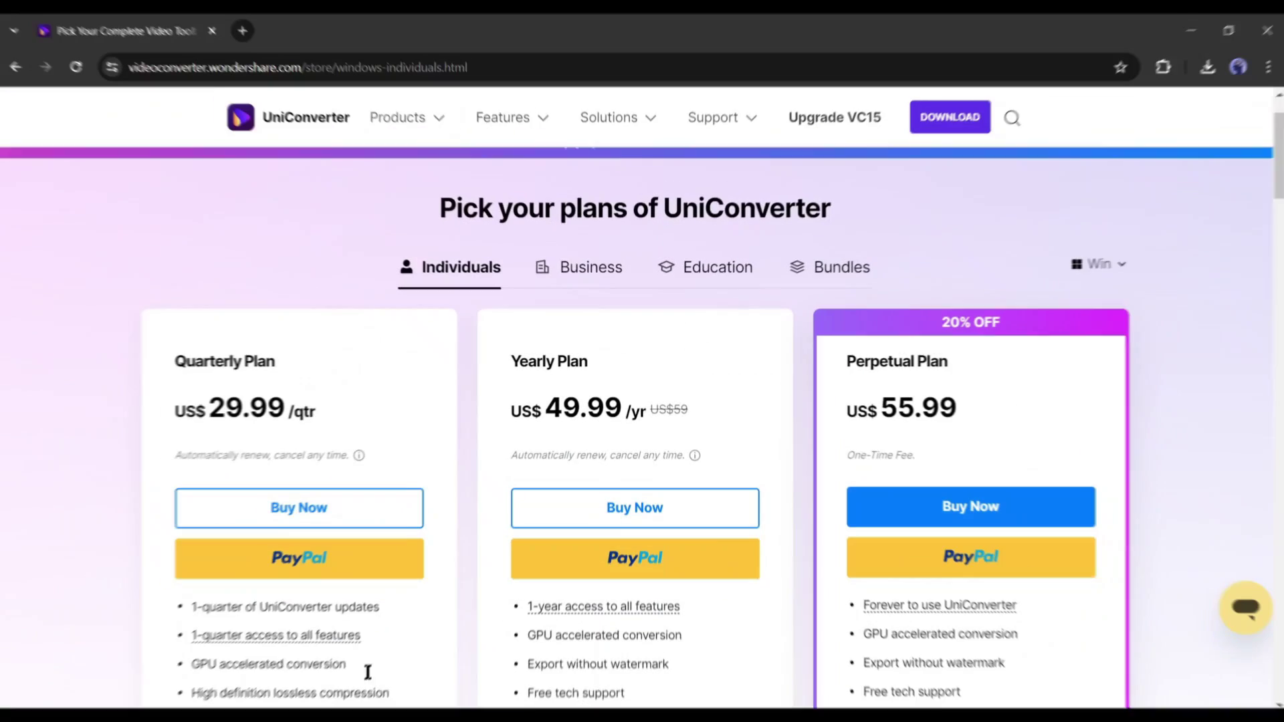
Highlight the Quarterly US$29.99 and Yearly US$49.99 plan prices.
scroll(394, 378, down, 2)
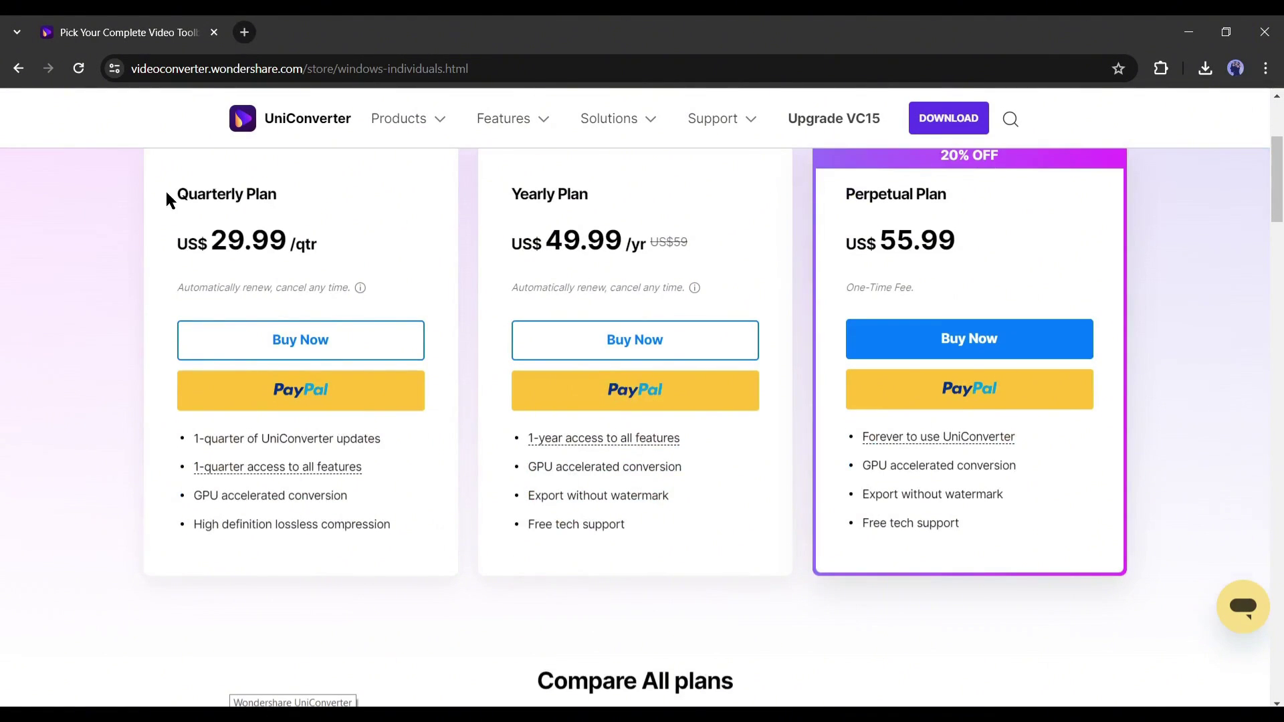
drag(170, 191, 323, 255)
click(378, 254)
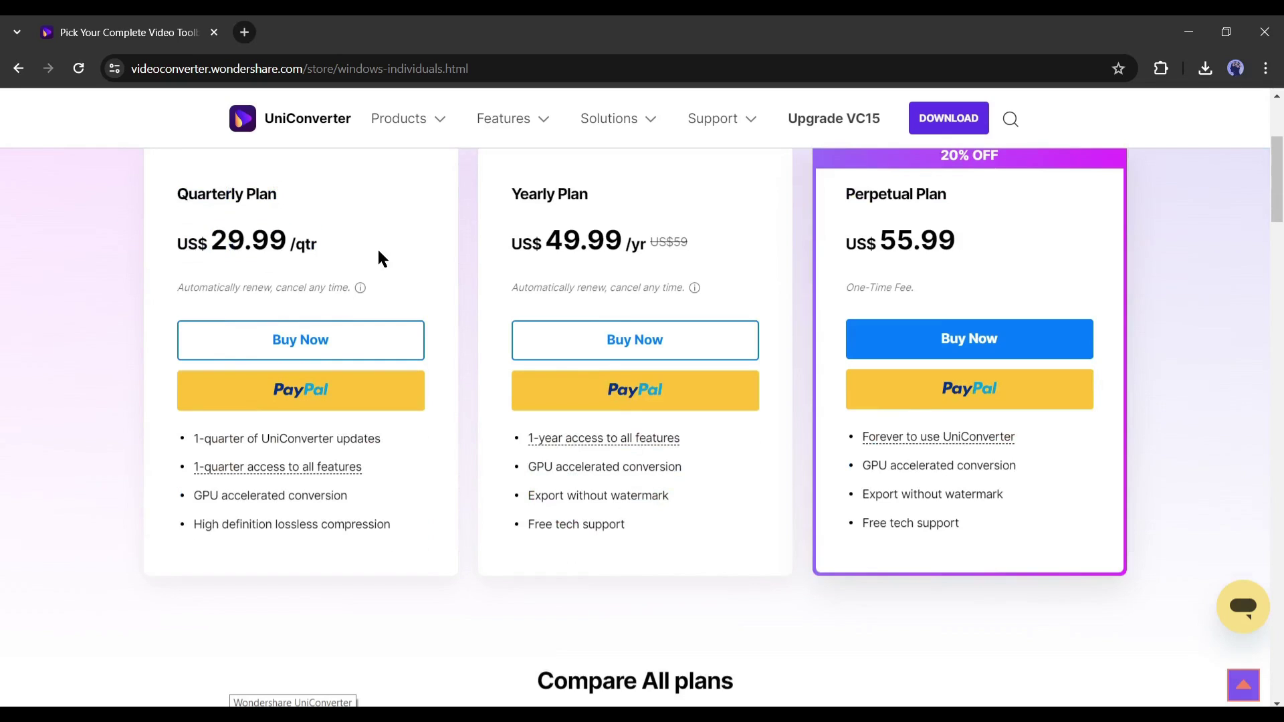
scroll(395, 270, up, 2)
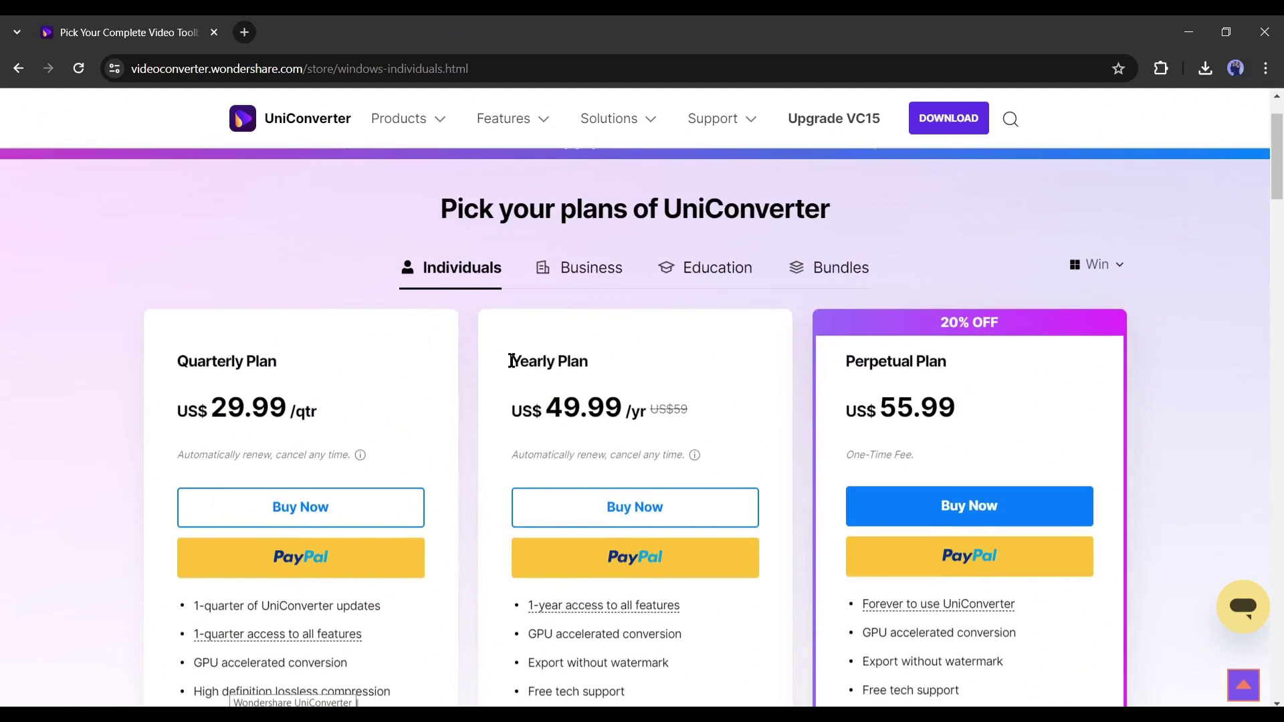
drag(512, 361, 713, 416)
click(732, 417)
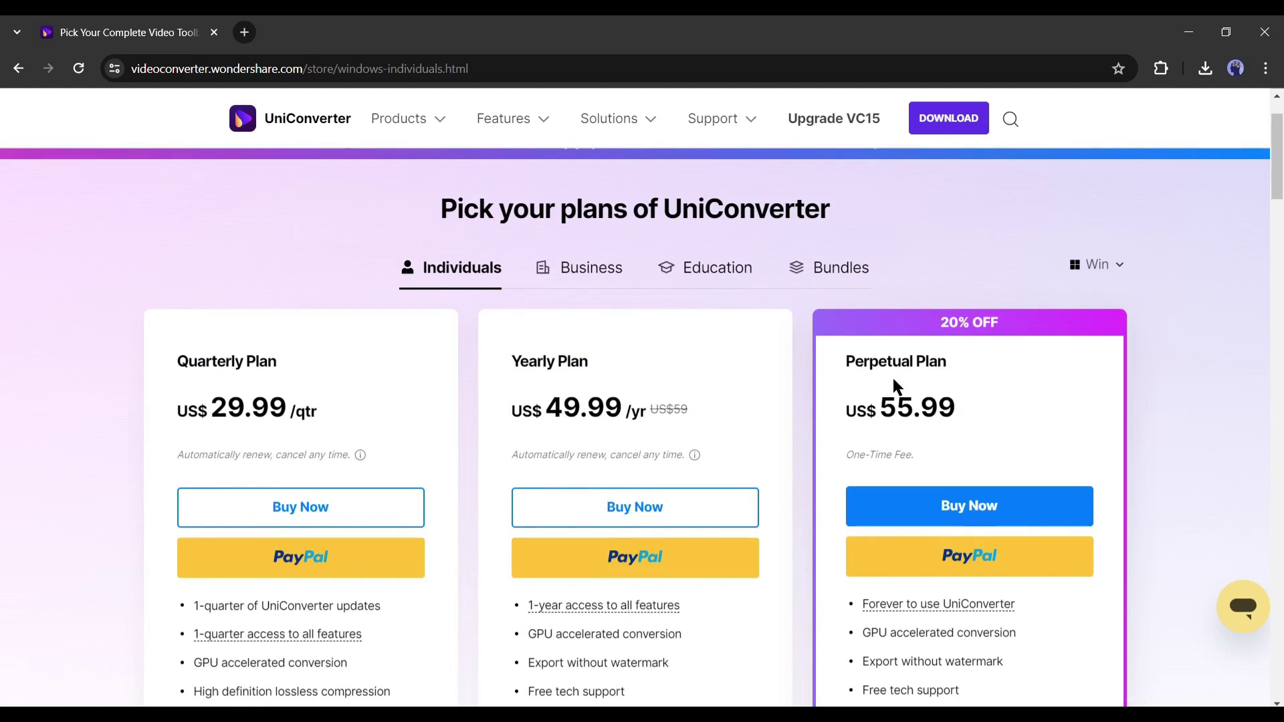
Highlight the Perpetual US$55.99 one-time fee note, then scroll to the Compare All plans table.
drag(844, 390, 988, 408)
click(1069, 421)
drag(953, 465, 896, 451)
click(852, 458)
click(944, 452)
scroll(885, 468, down, 10)
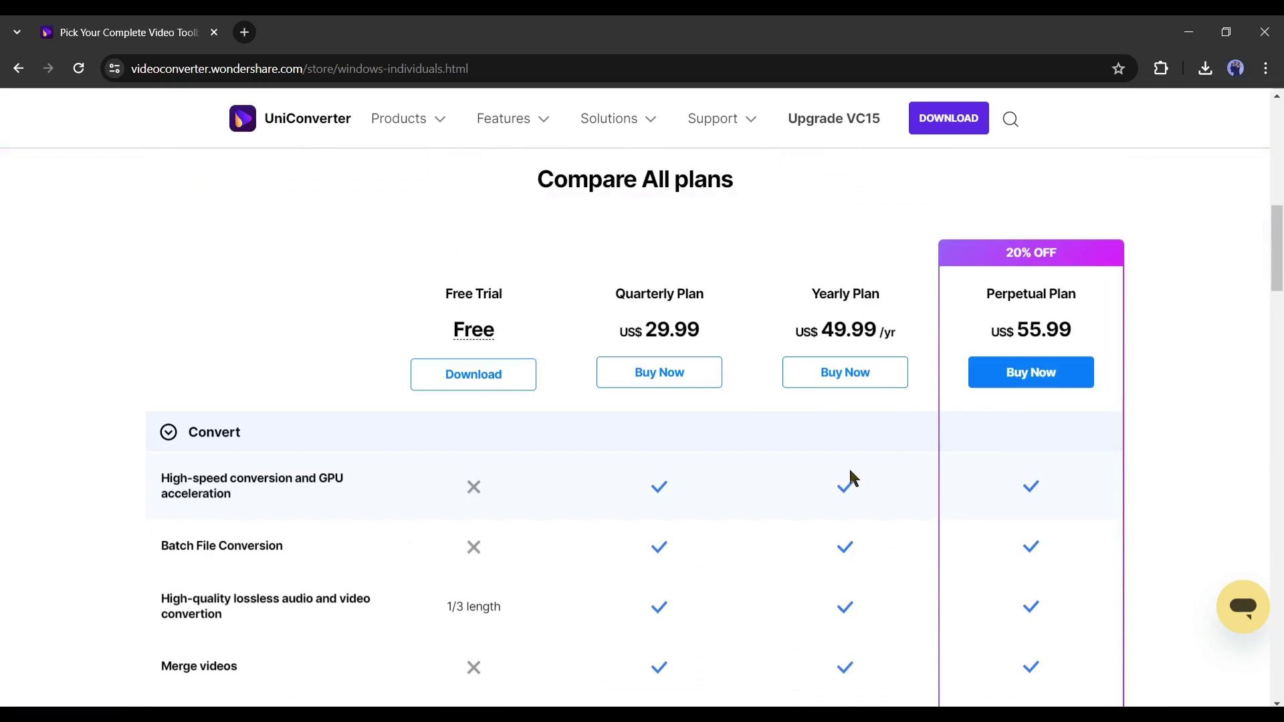
scroll(836, 469, down, 5)
scroll(831, 463, up, 2)
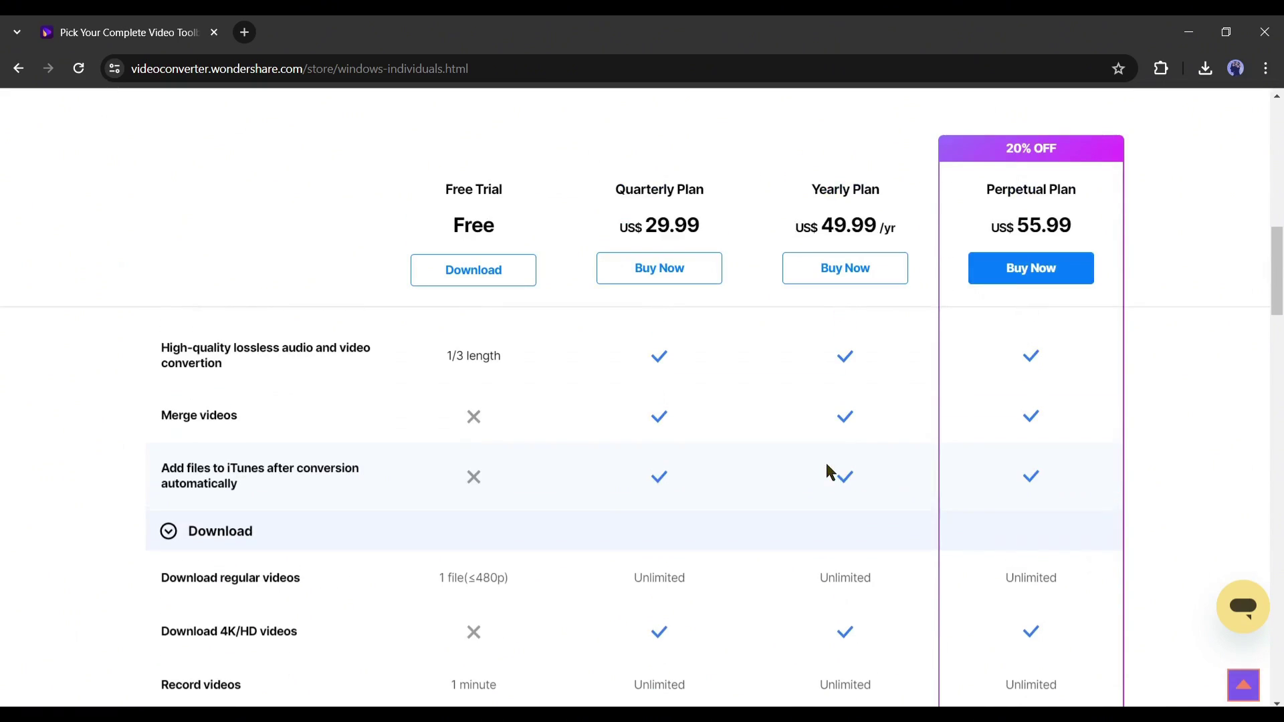